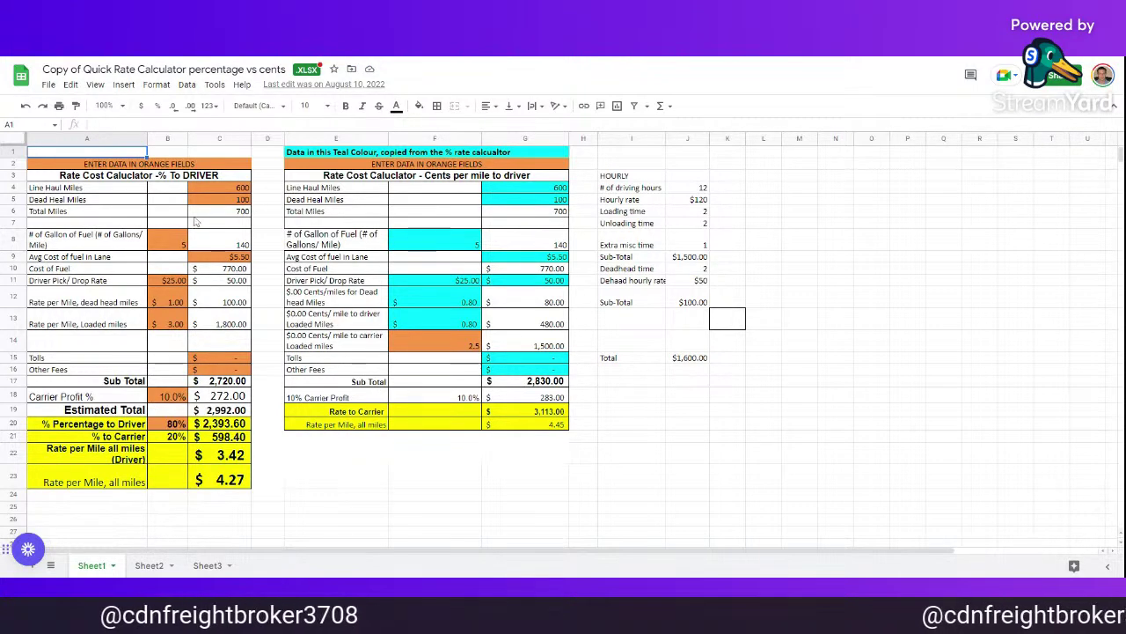
Set the number of gallons of fuel in the percentage-to-driver calculator to 6, and return it to 5.
click(244, 187)
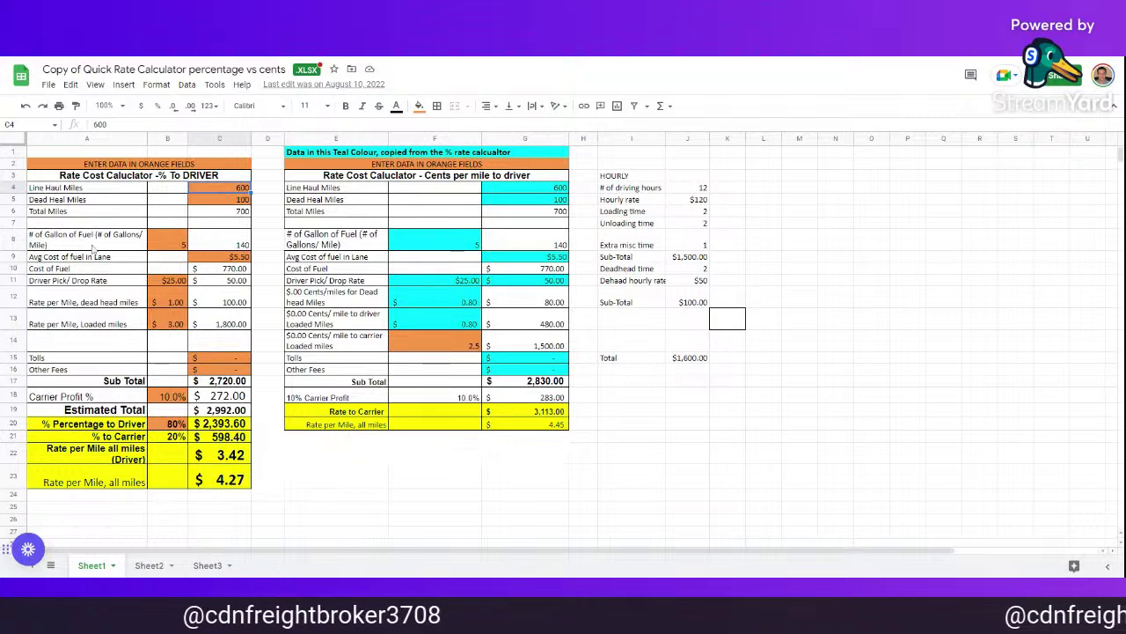
click(180, 246)
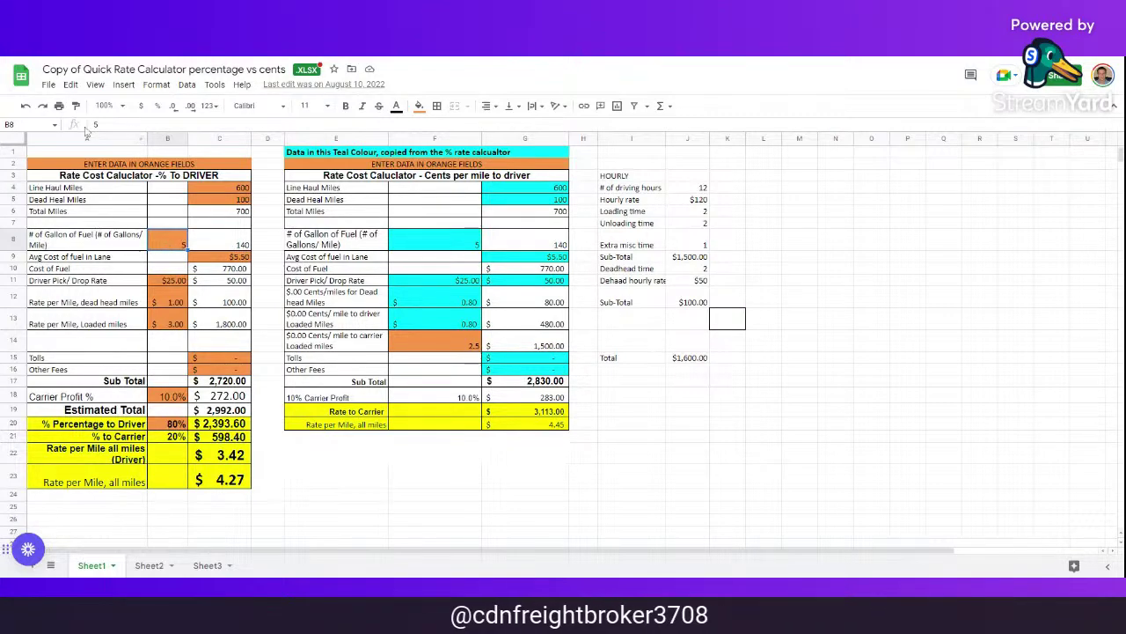
text(6)
key(Return)
key(Up)
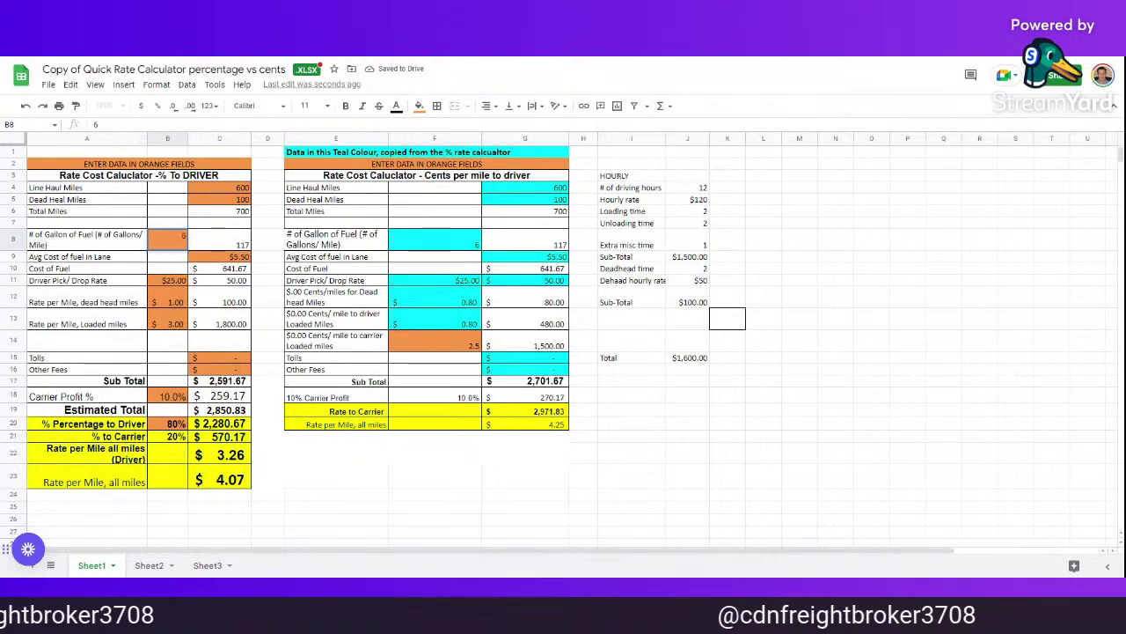
text(5)
key(Return)
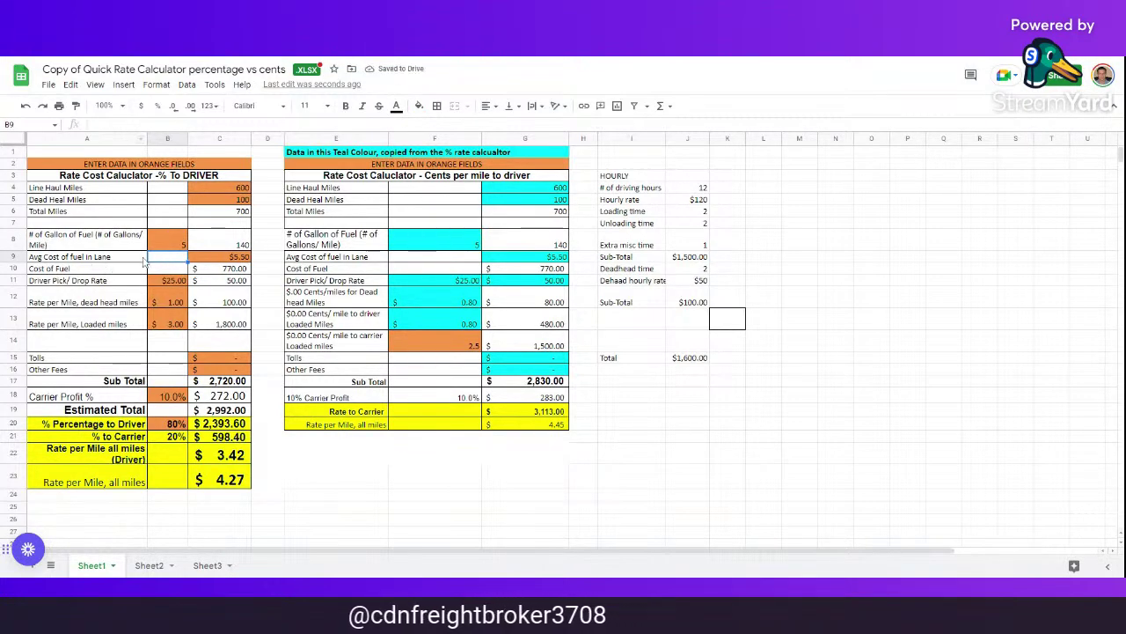
Set the average cost of fuel in lane in the percentage-to-driver calculator to $6.50.
click(220, 258)
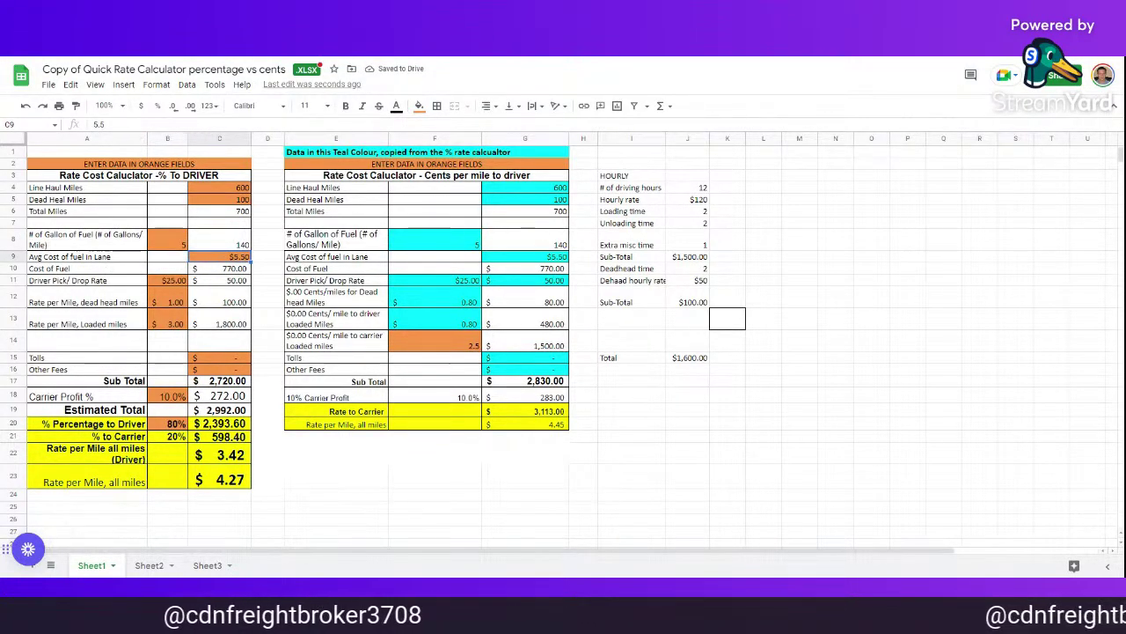
double_click(97, 125)
text(6.5)
key(Return)
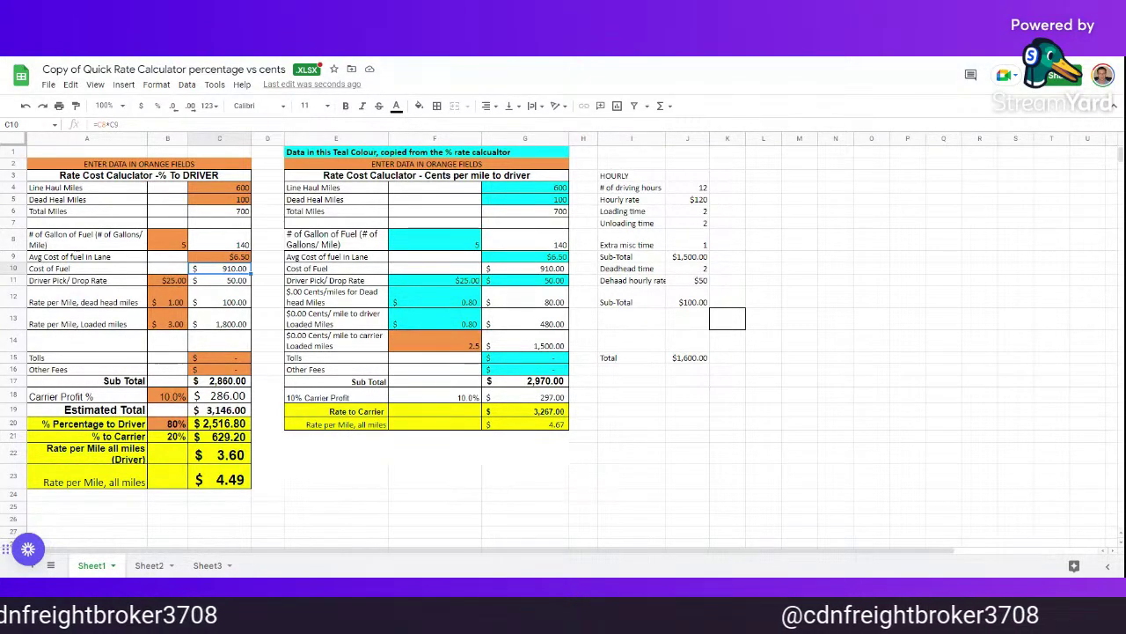
Set the driver pick/drop rate to $35 and the dead head rate per mile to $1.50 in the percentage calculator.
click(171, 280)
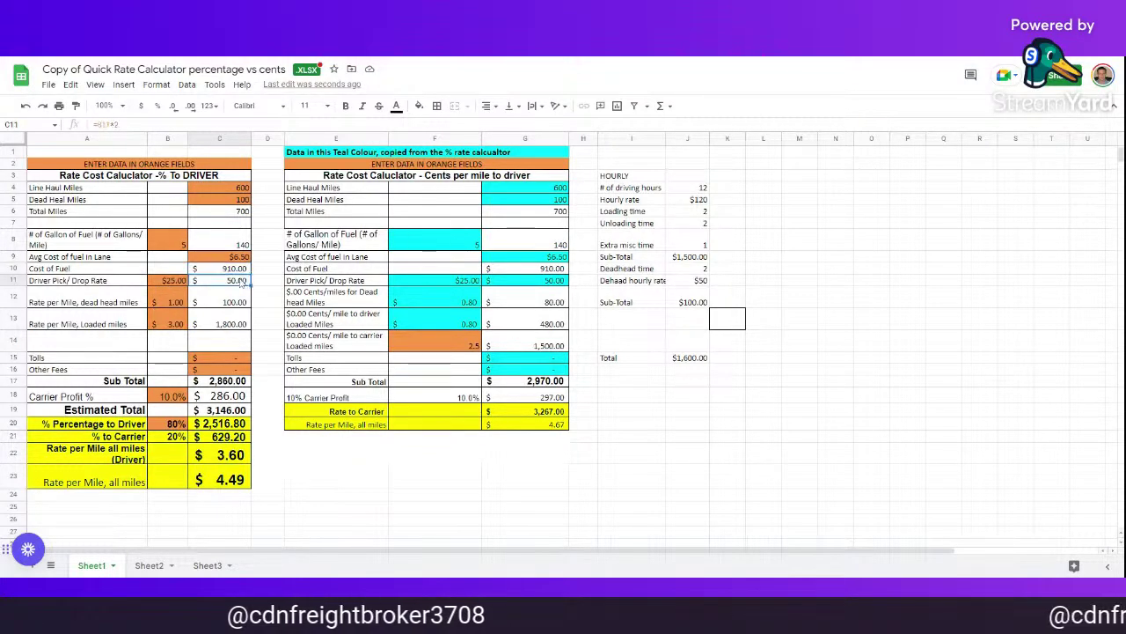
text(35)
key(Return)
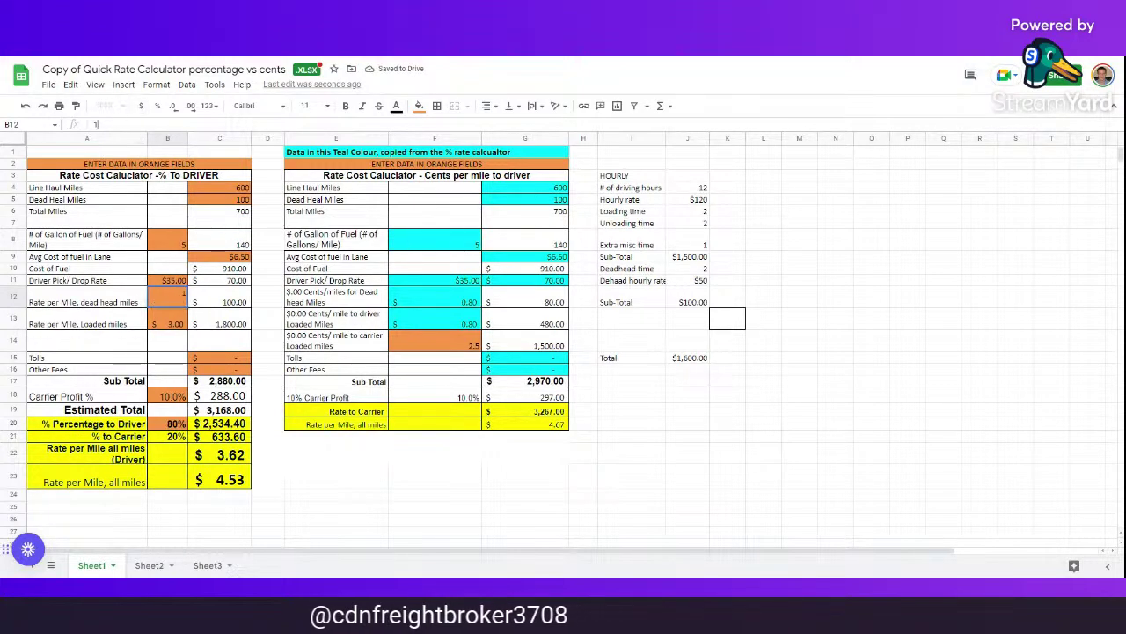
text(1.5)
key(Return)
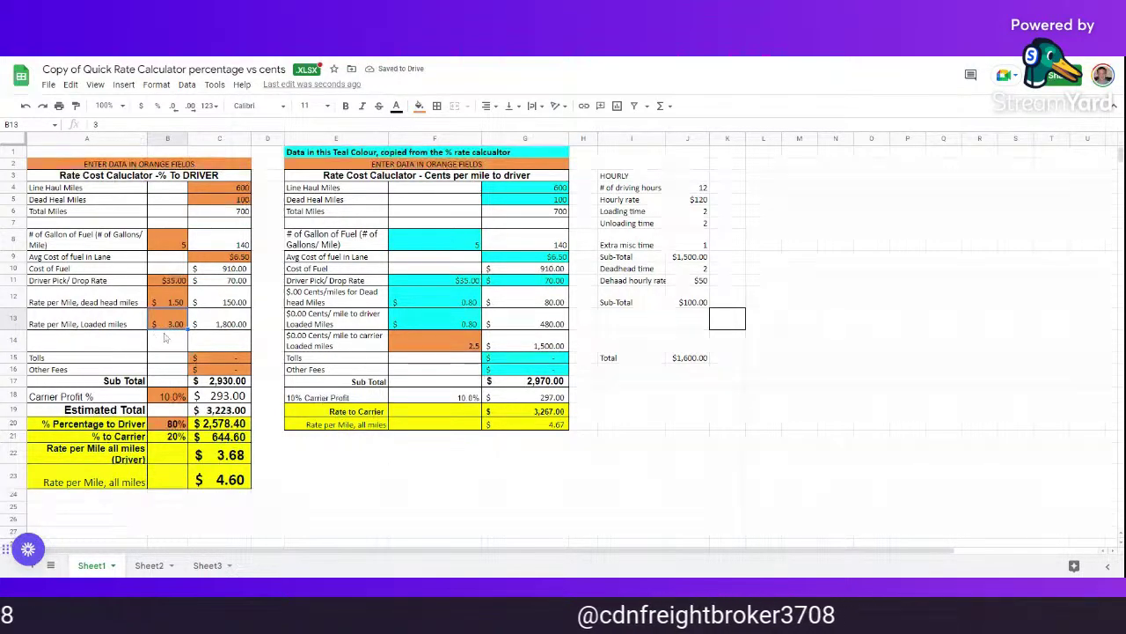
Set the rate per mile for loaded miles in the percentage calculator to $1.85.
key(Return)
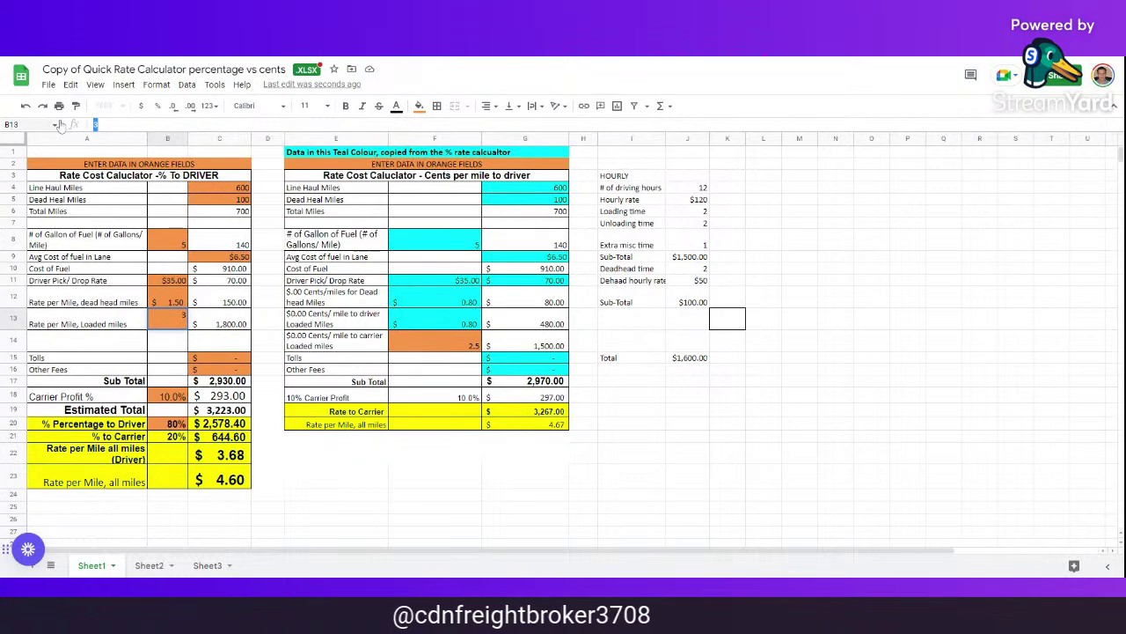
key(BackSpace)
text(1.8)
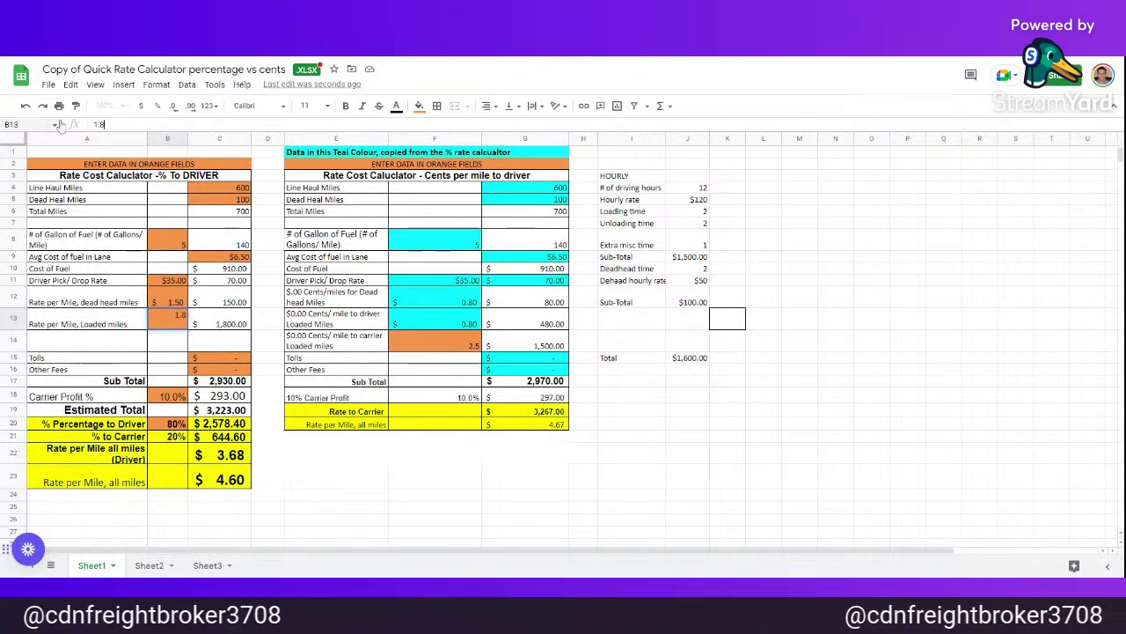
text(5)
Set the percentage calculator's rate per mile to $1.00 for dead head miles and $2.25 for loaded miles.
click(174, 302)
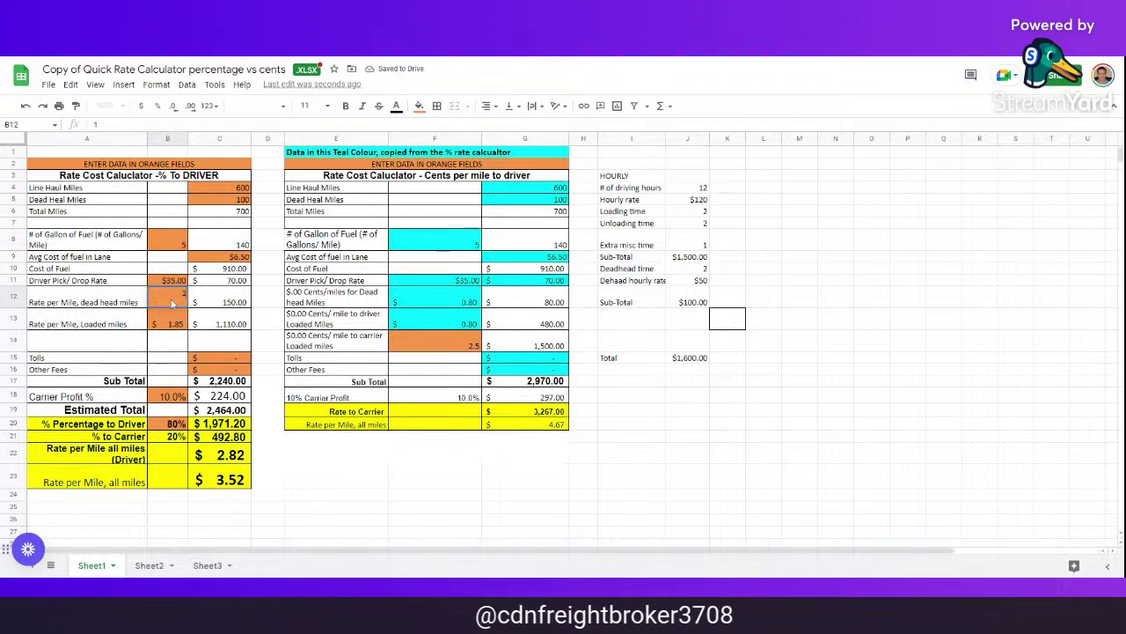
key(Return)
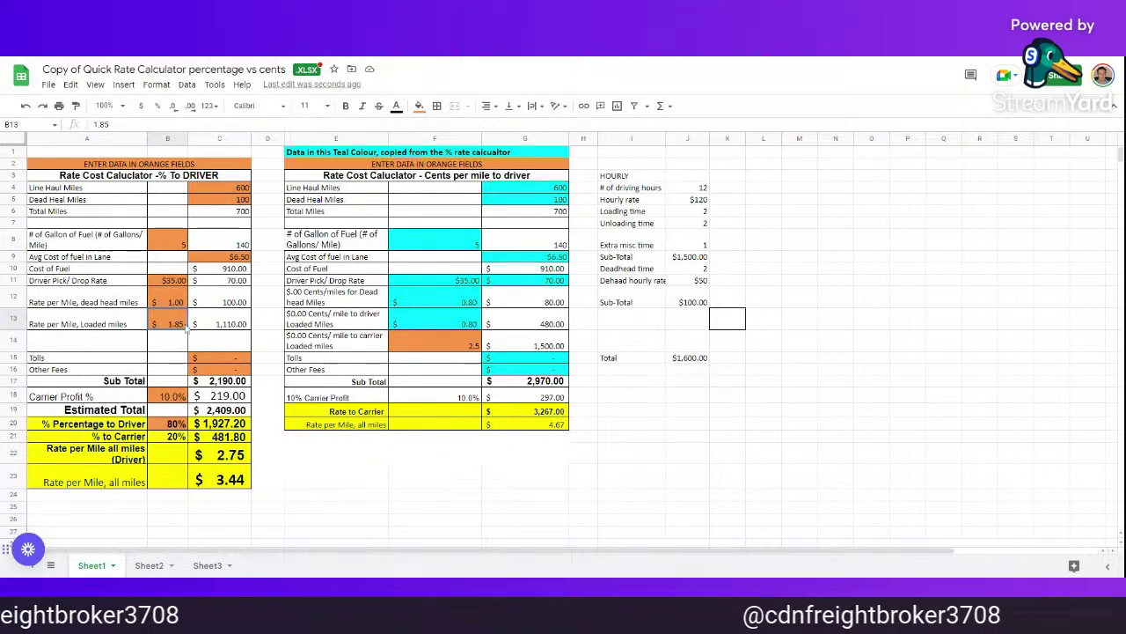
double_click(101, 124)
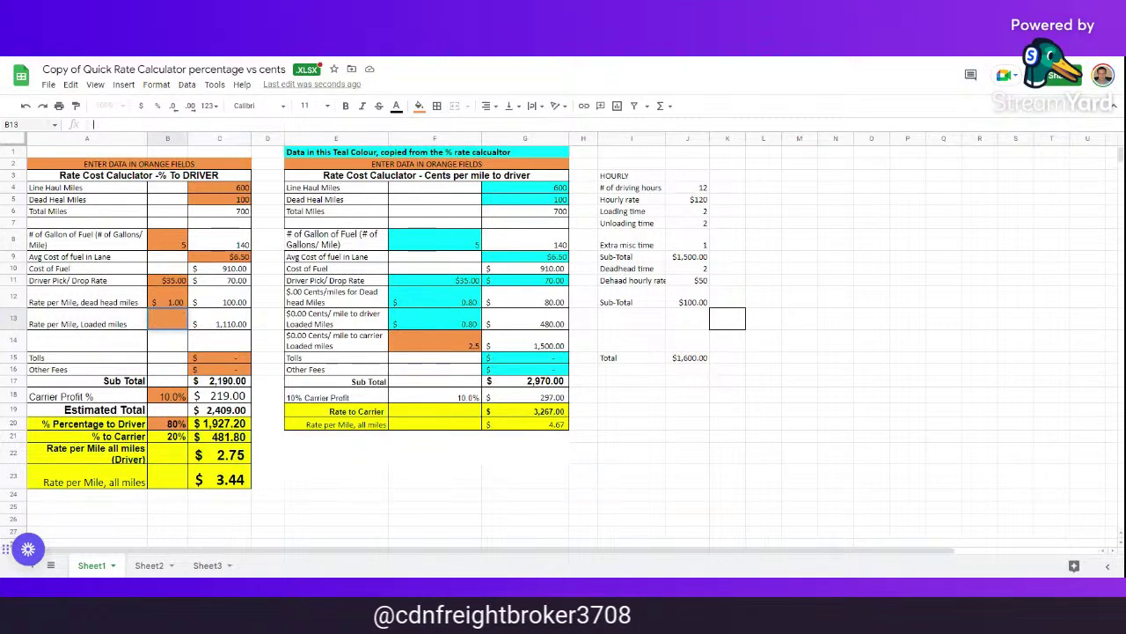
text(3)
key(BackSpace)
text(22.5)
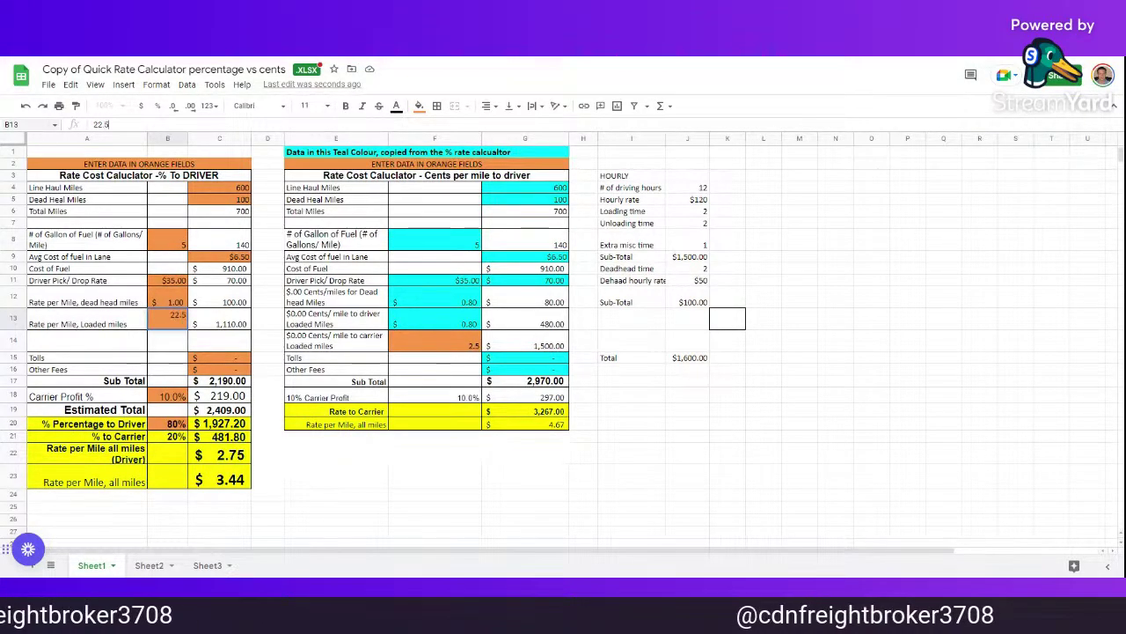
key(Return)
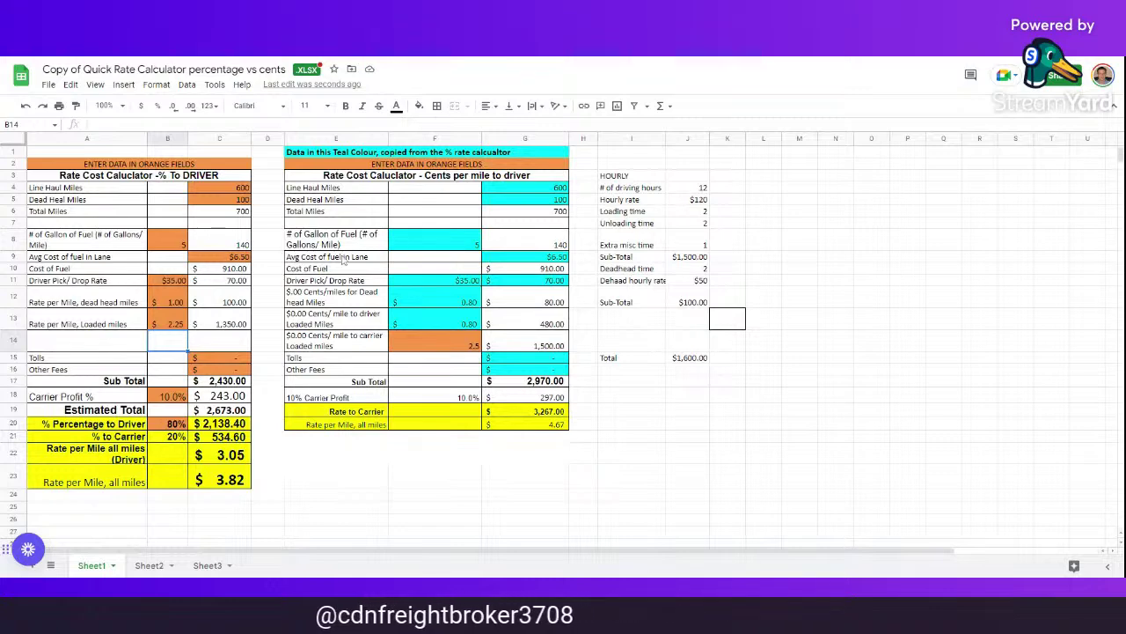
Lower the average cost of fuel in lane to $5.50 and finally to $5.00 in the percentage calculator.
click(229, 256)
text(5)
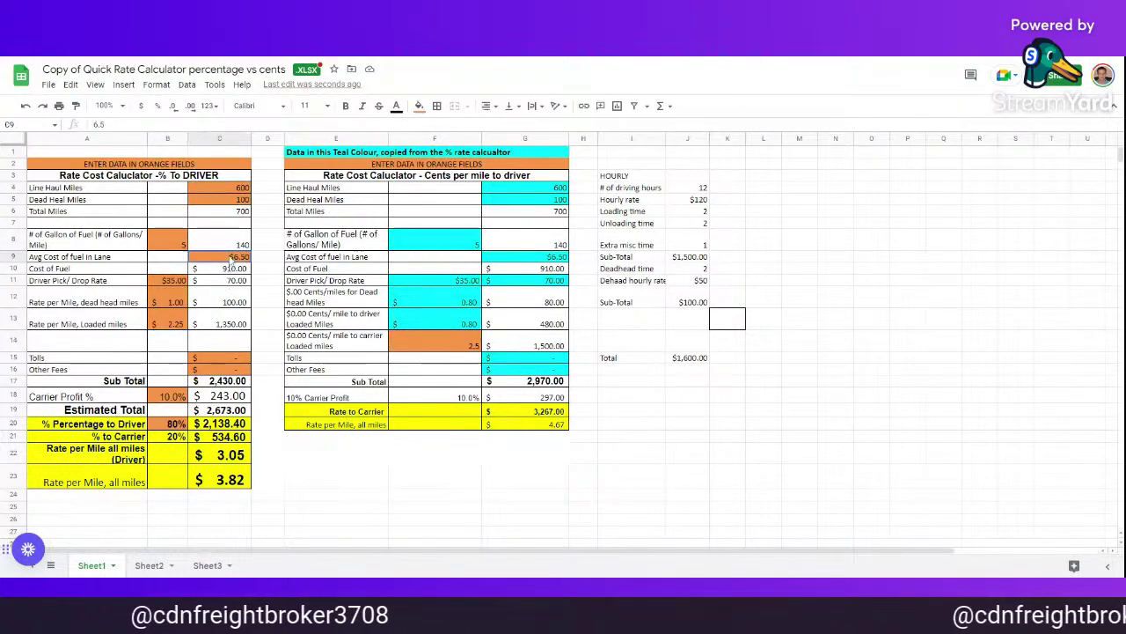
text(.5)
key(Return)
click(232, 257)
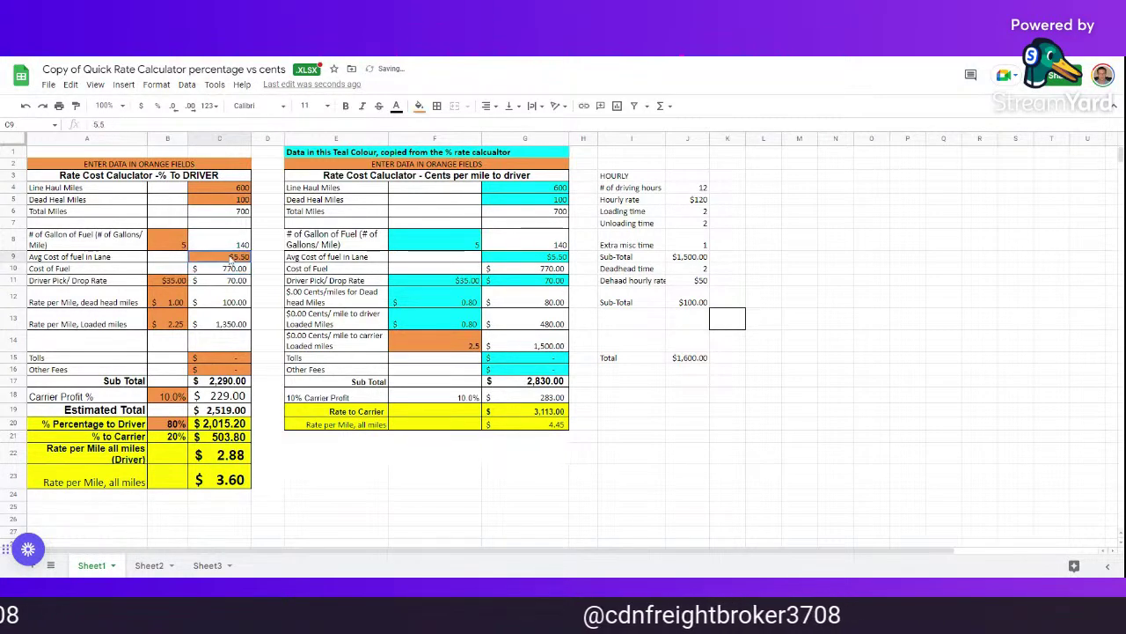
key(Return)
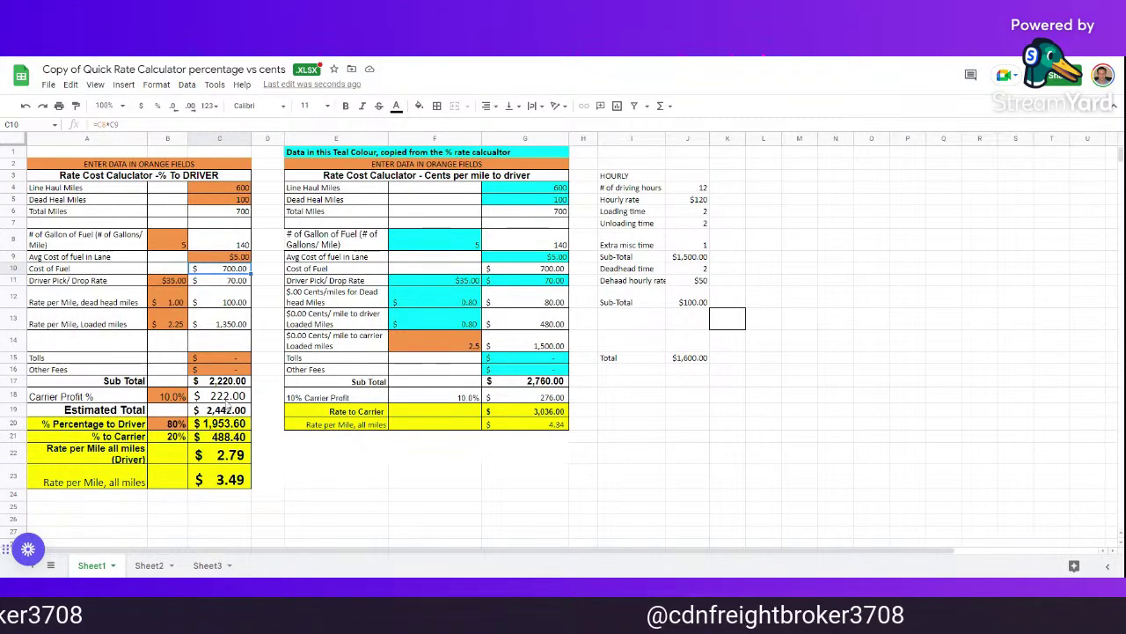
Set the carrier profit percentage in the percentage-to-driver calculator to 8%.
click(167, 398)
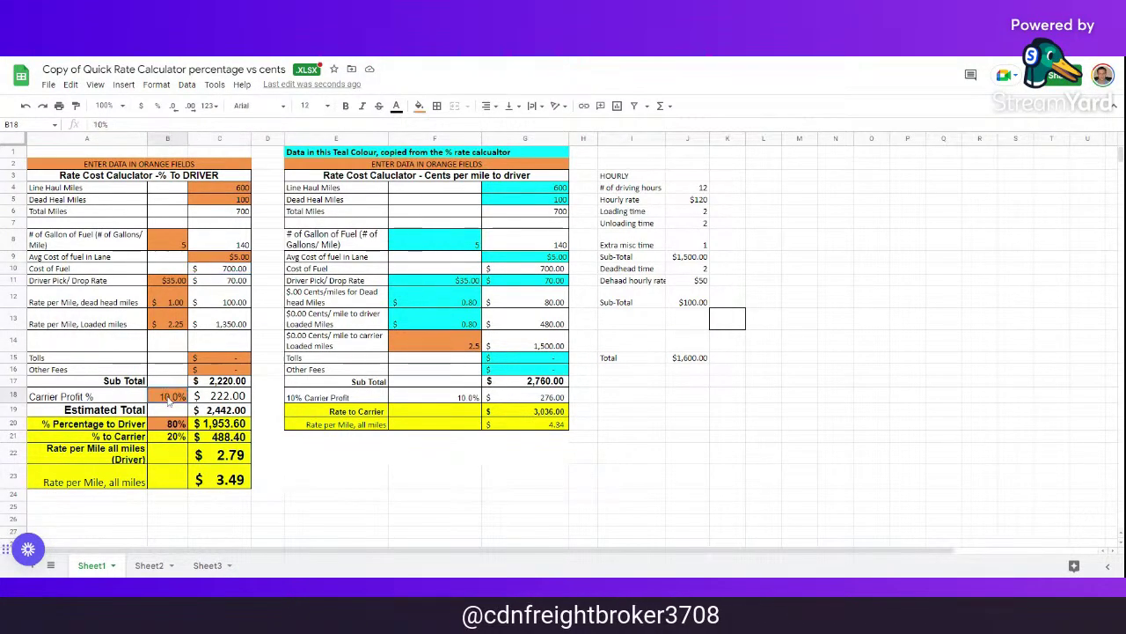
text(8%)
key(Return)
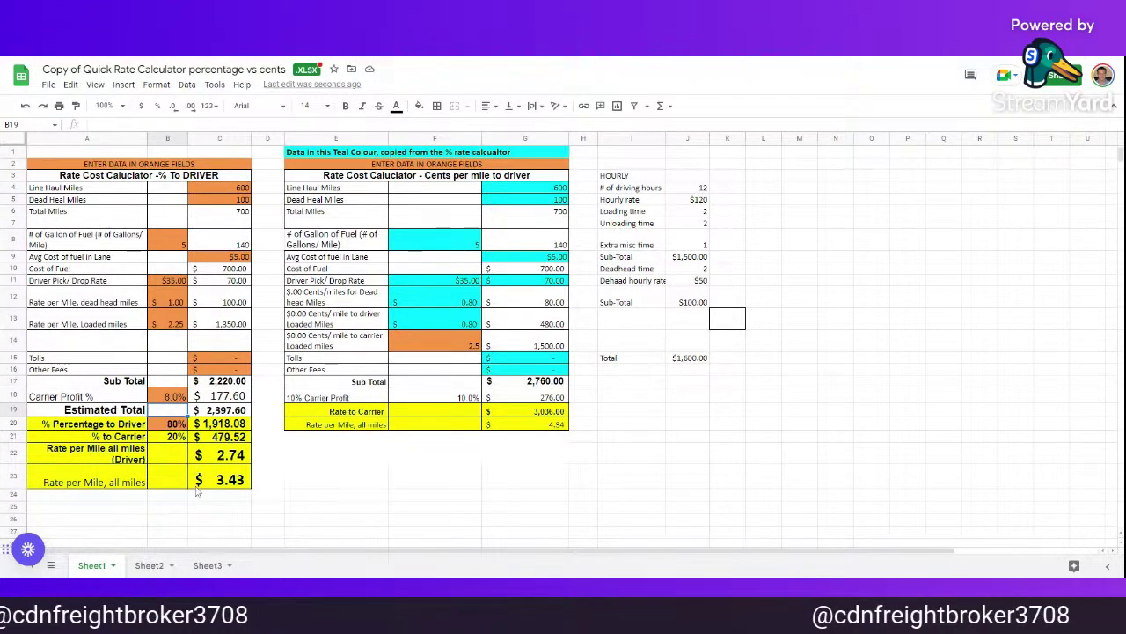
click(123, 497)
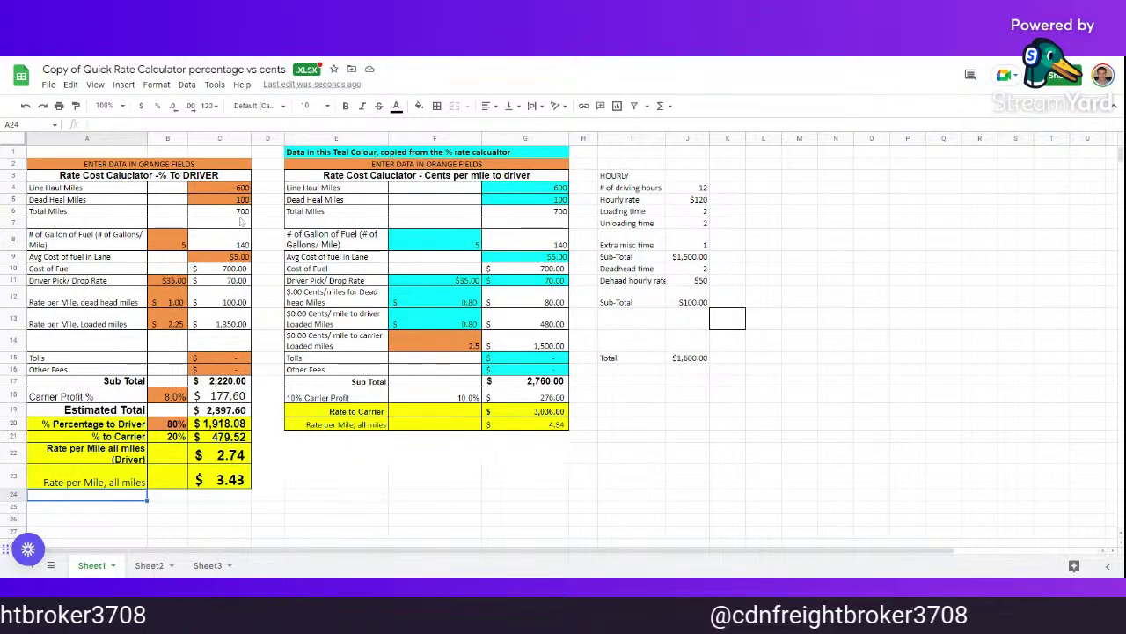
Change the number of gallons of fuel in the percentage calculator to 6.
click(170, 247)
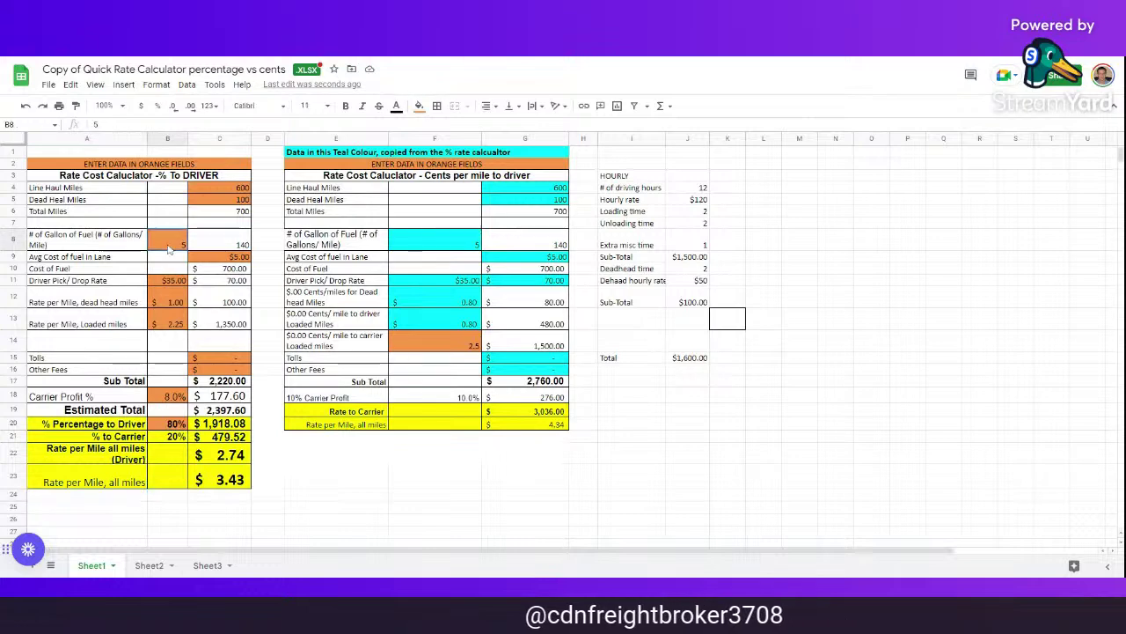
text(6)
key(Return)
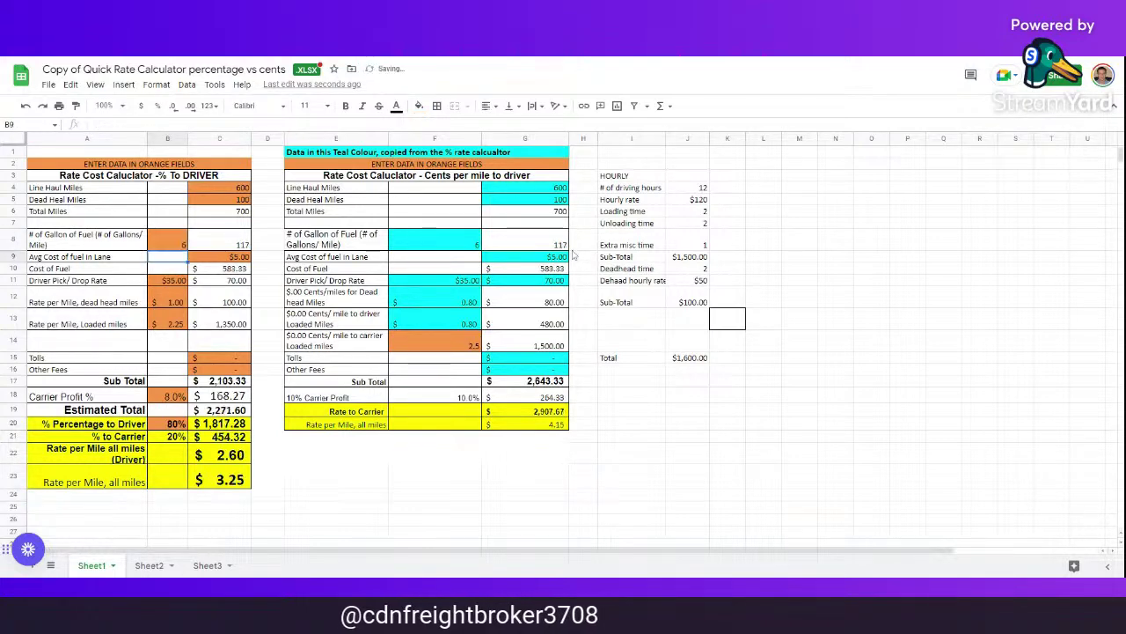
Set the number of gallons of fuel to 4.5 and the driver pick/drop rate to $25 in the percentage calculator.
click(172, 240)
text(4.5)
key(Return)
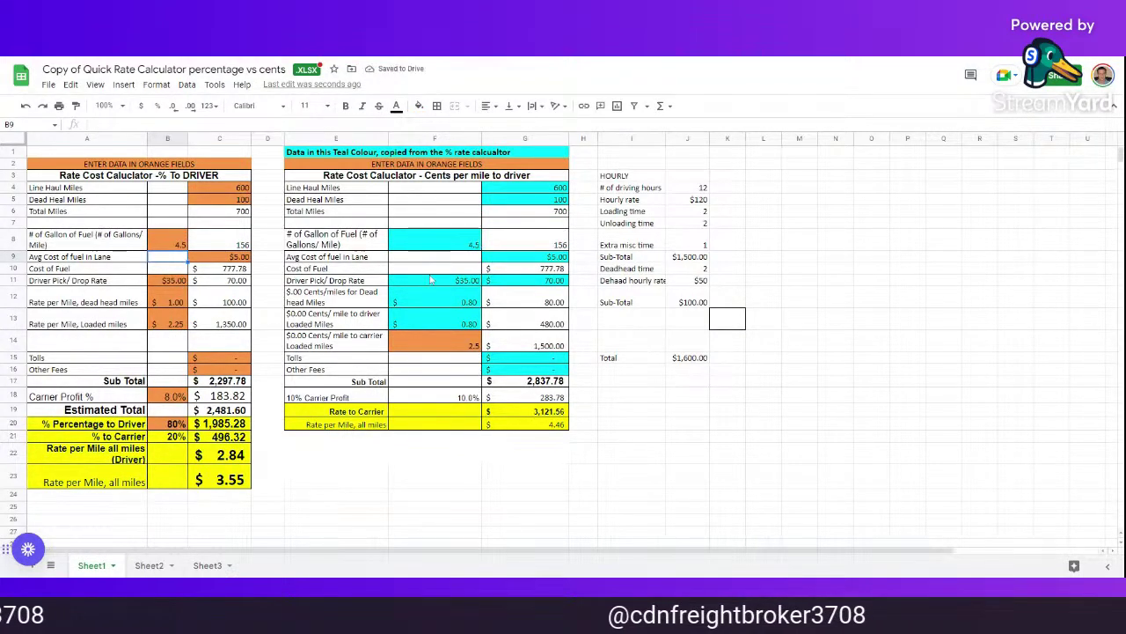
text(25)
key(Return)
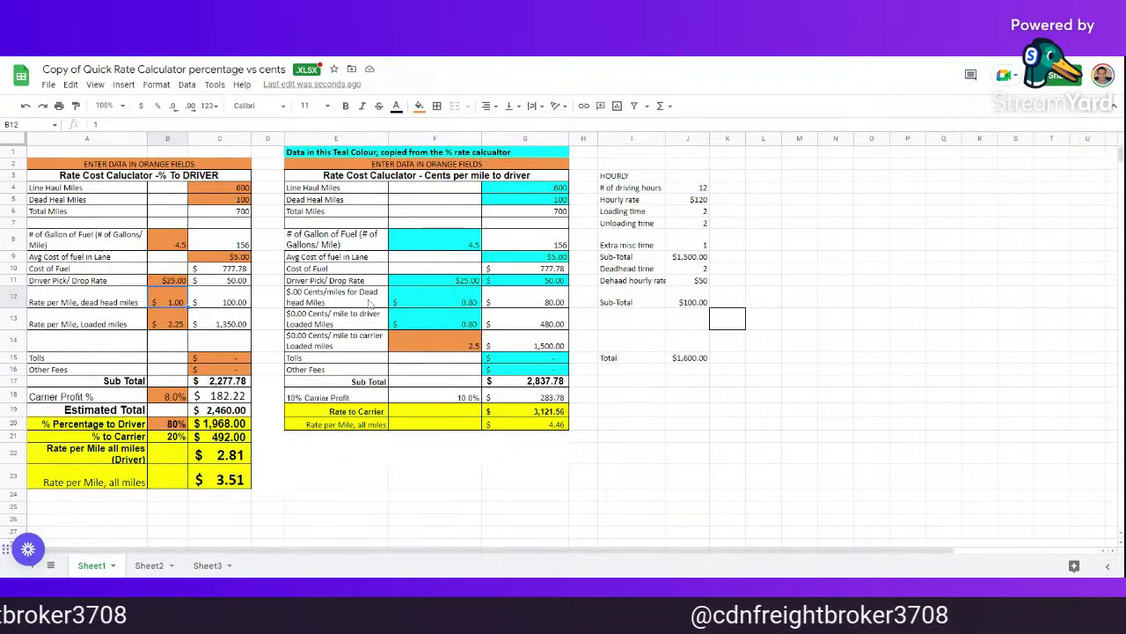
Set the dead head rate per mile in the cents-per-mile calculator to $0.50.
click(443, 305)
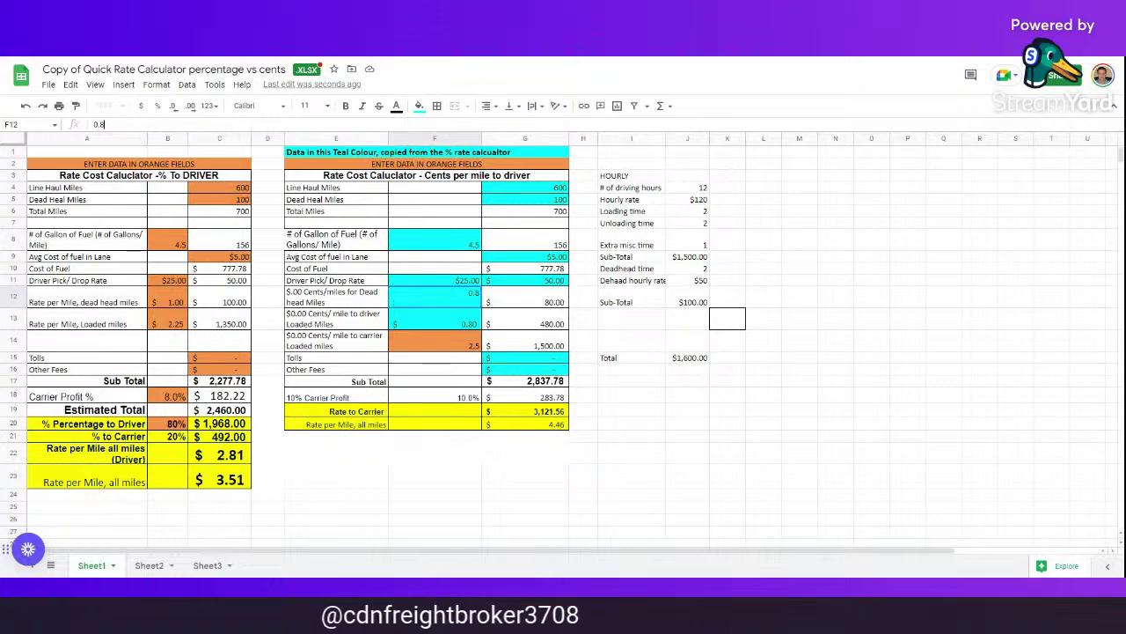
text(0)
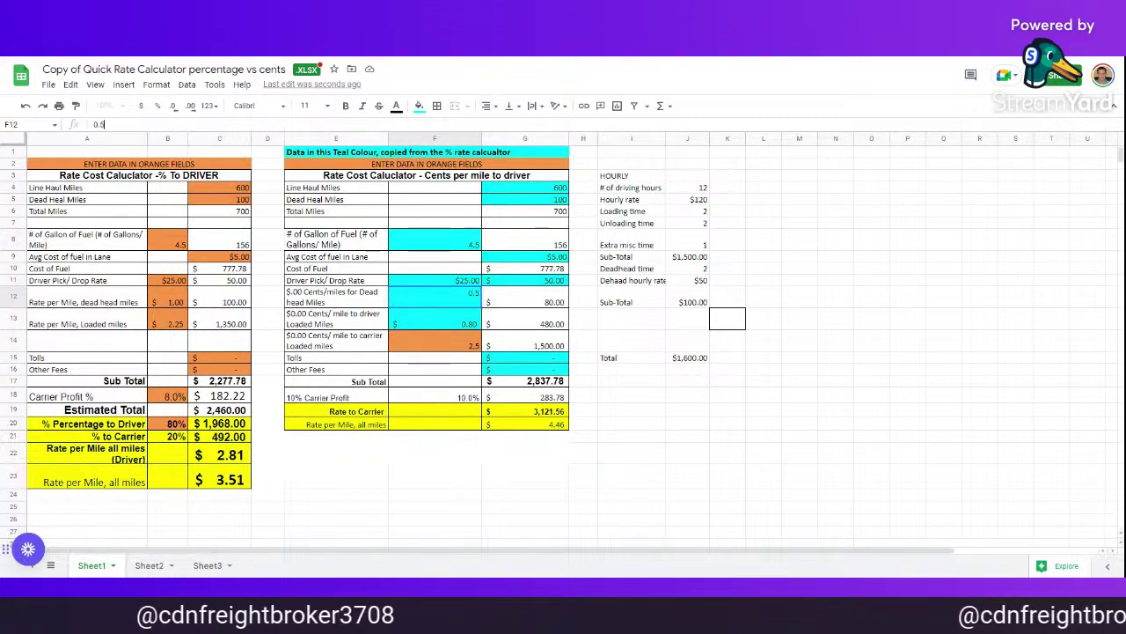
text(.5)
key(Return)
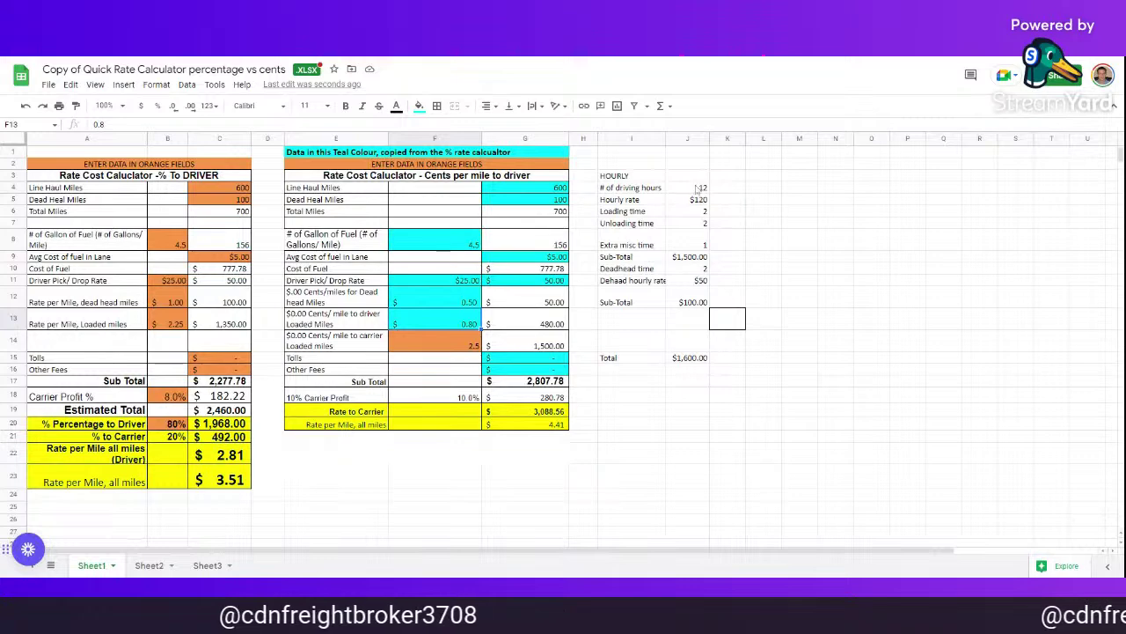
click(631, 175)
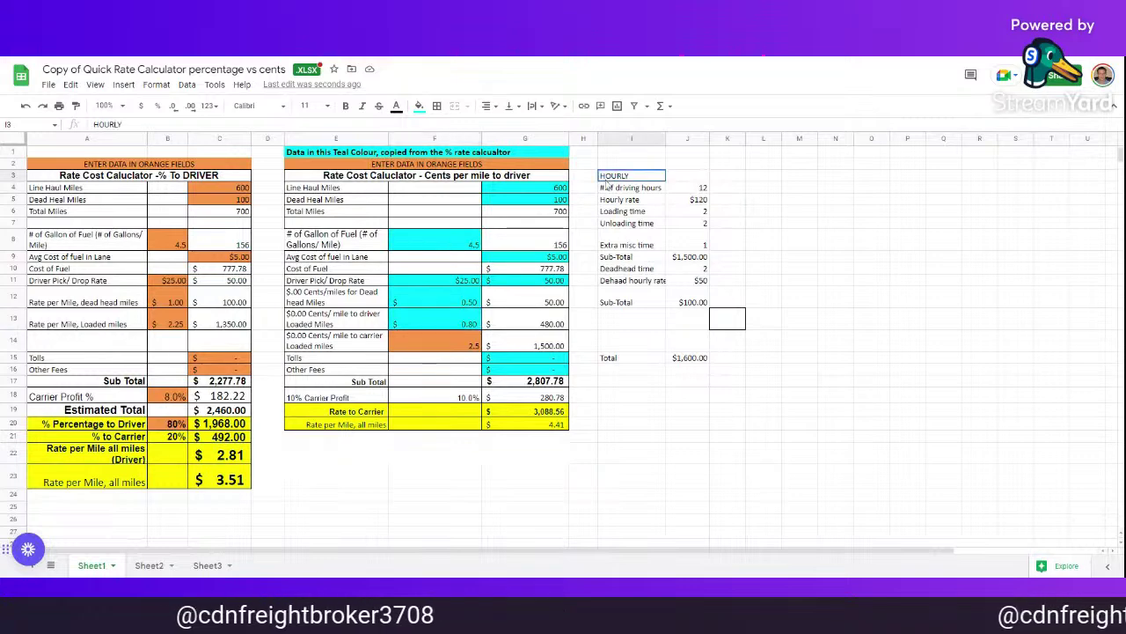
click(699, 187)
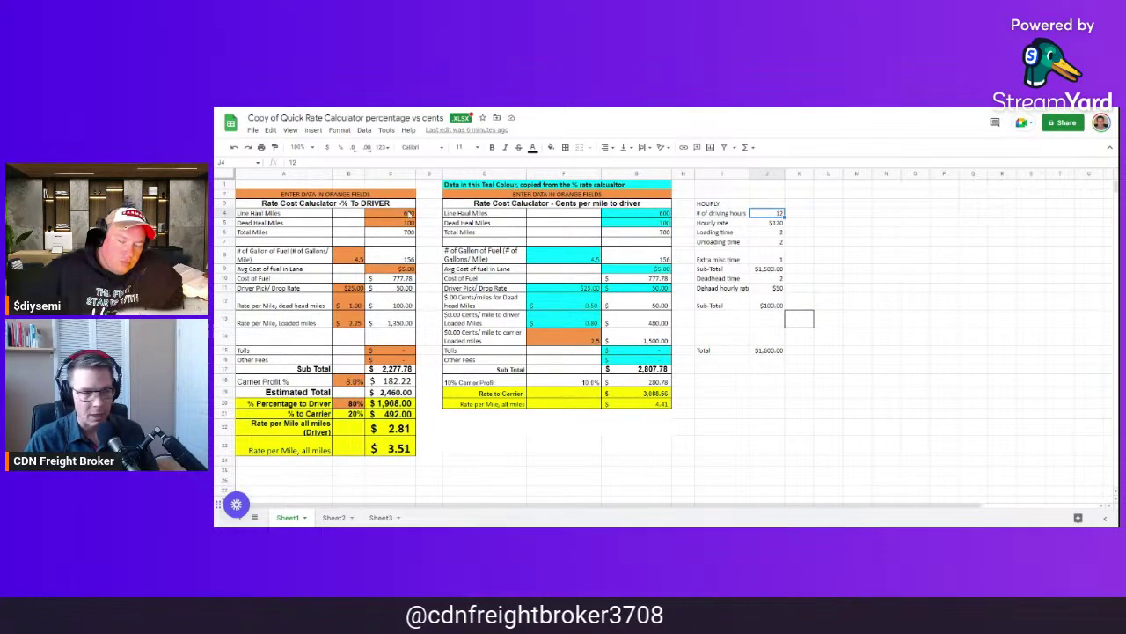
Enter 400 in cell M5, in the blank area beside the hourly calculation.
click(858, 223)
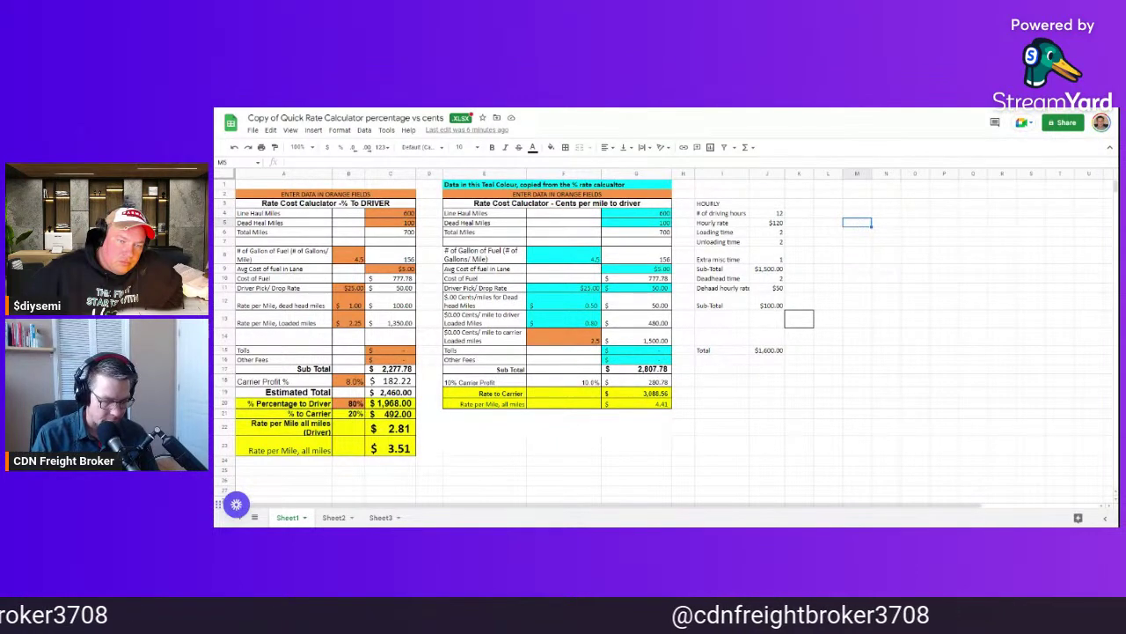
text(400)
key(Tab)
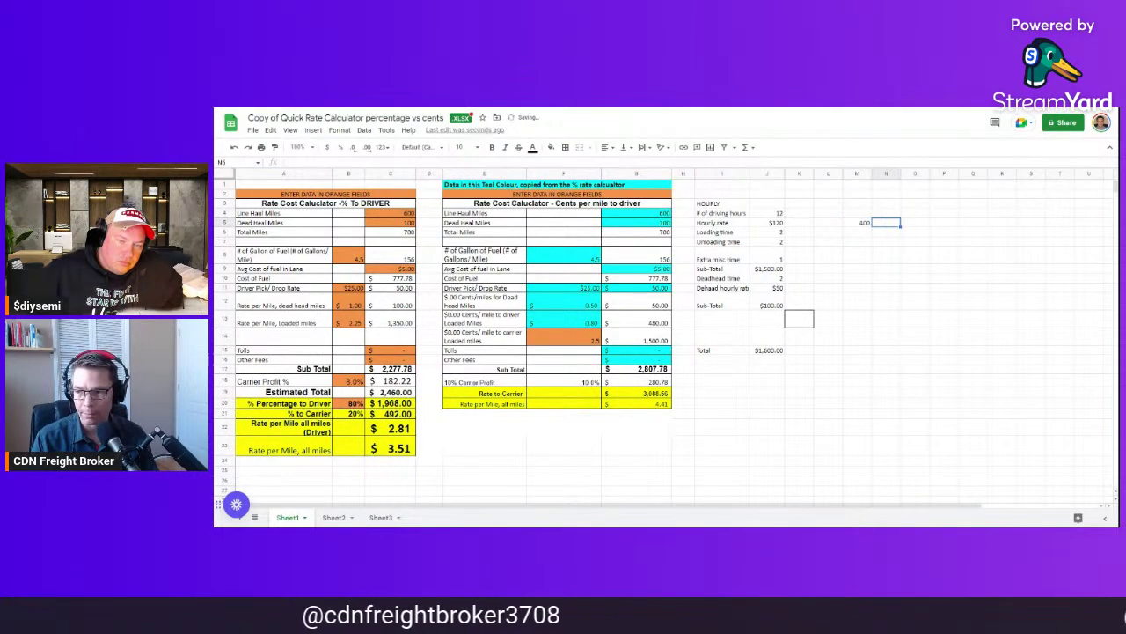
Add the headings Carrier in cell M4 and Customer in cell N4 above the entered amount.
click(886, 213)
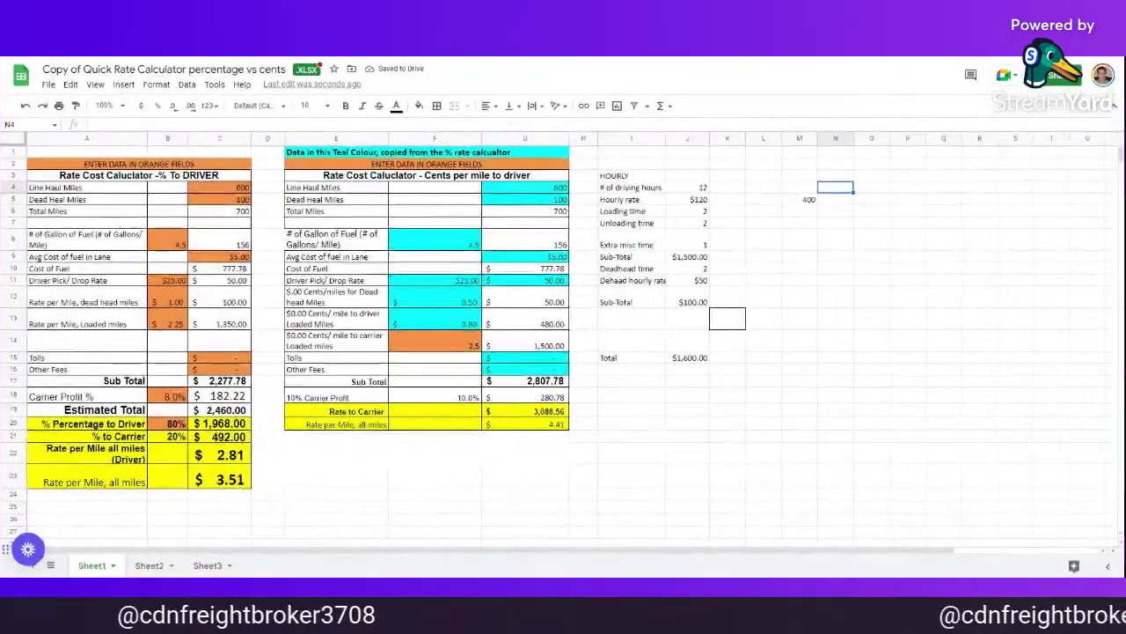
click(799, 187)
text(Carrier)
key(Tab)
text(Customer)
key(Return)
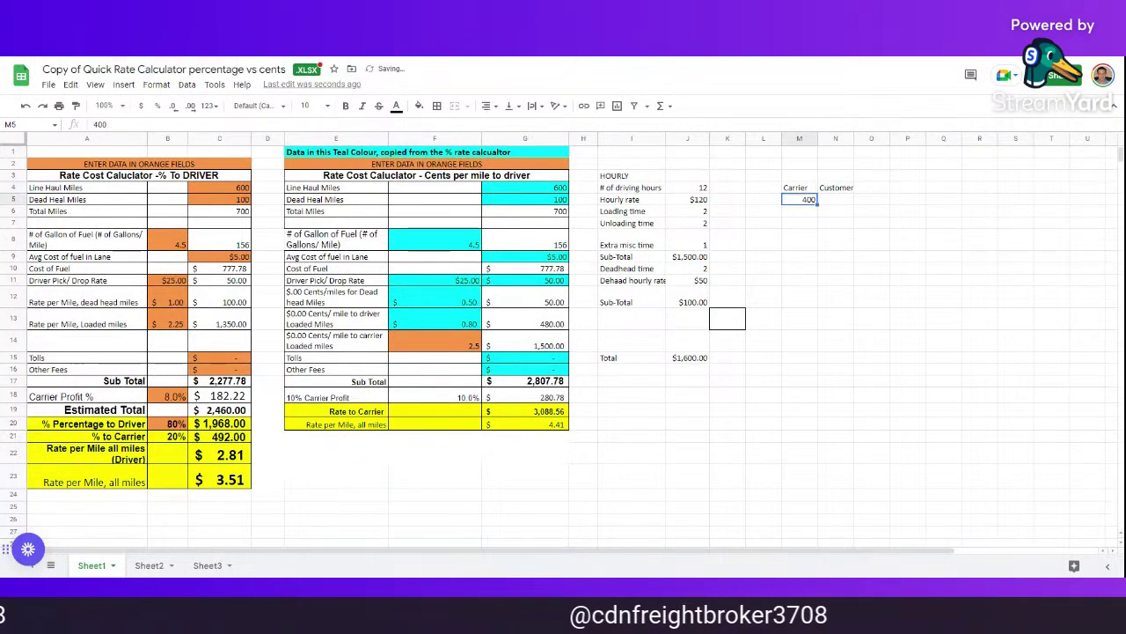
Enter 500 as the customer amount in cell N5 and add the headings Profit in O4 and % in P4.
key(Return)
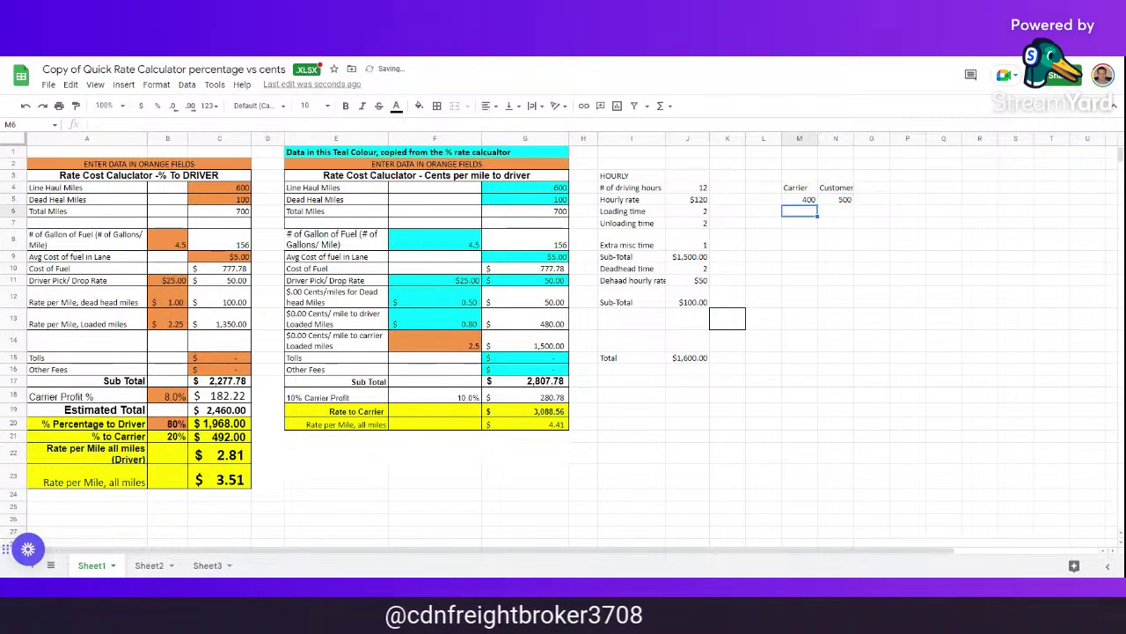
drag(870, 176, 869, 188)
click(869, 187)
text(Profit)
key(Return)
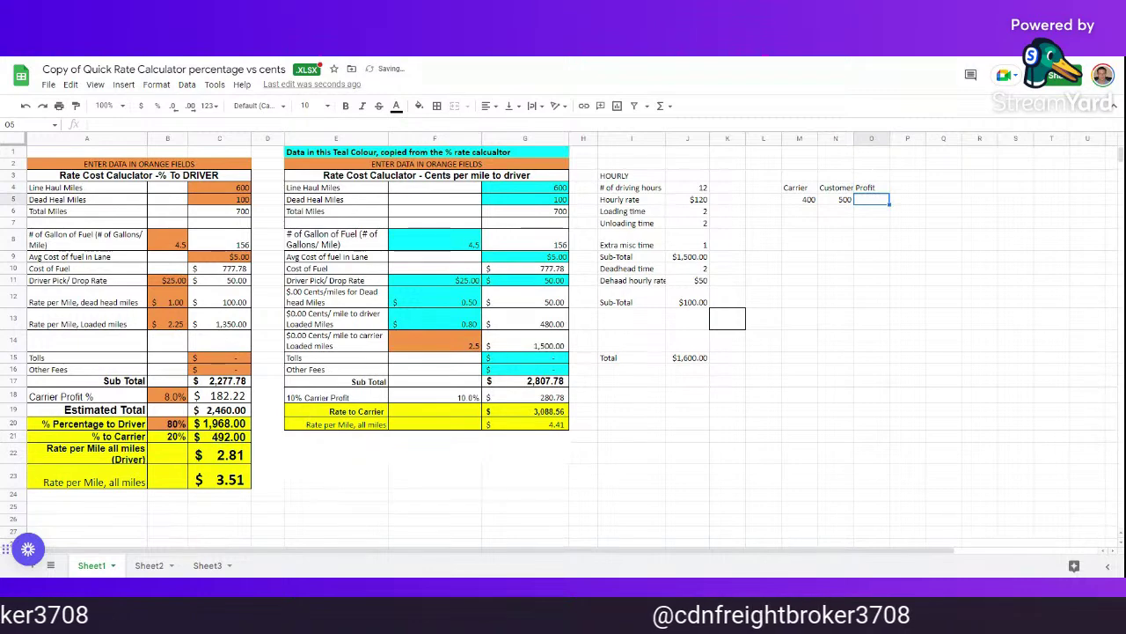
key(Up)
key(Right)
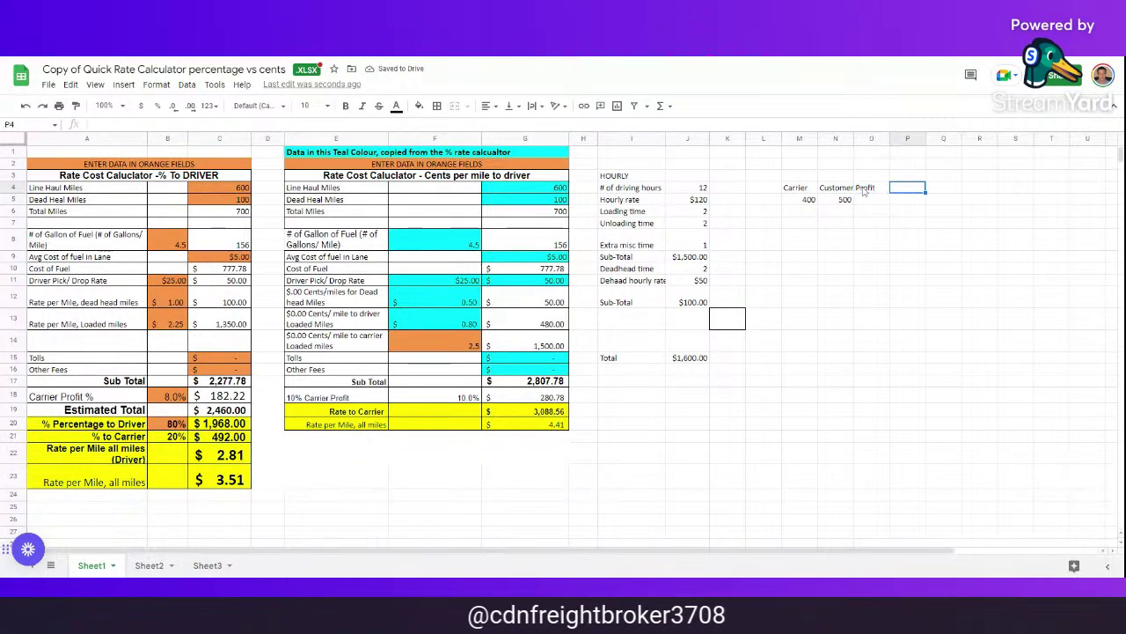
Calculate the profit in cell O5 as customer amount minus carrier amount with the formula =N5-M5.
text(=)
click(837, 200)
text(*)
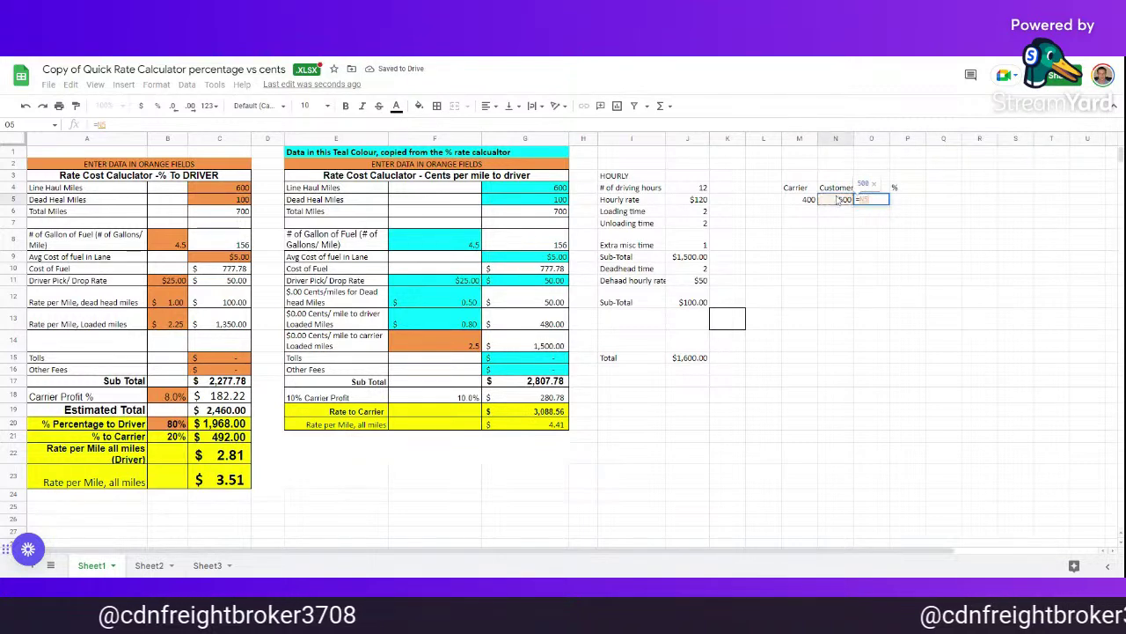
key(BackSpace)
text(-)
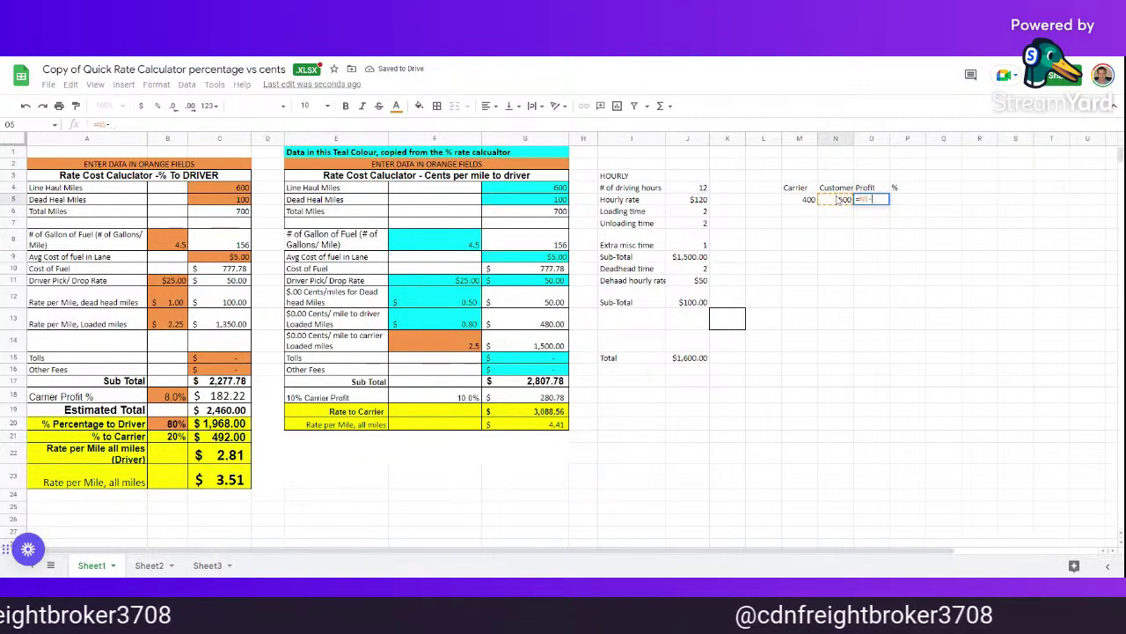
click(804, 200)
key(Return)
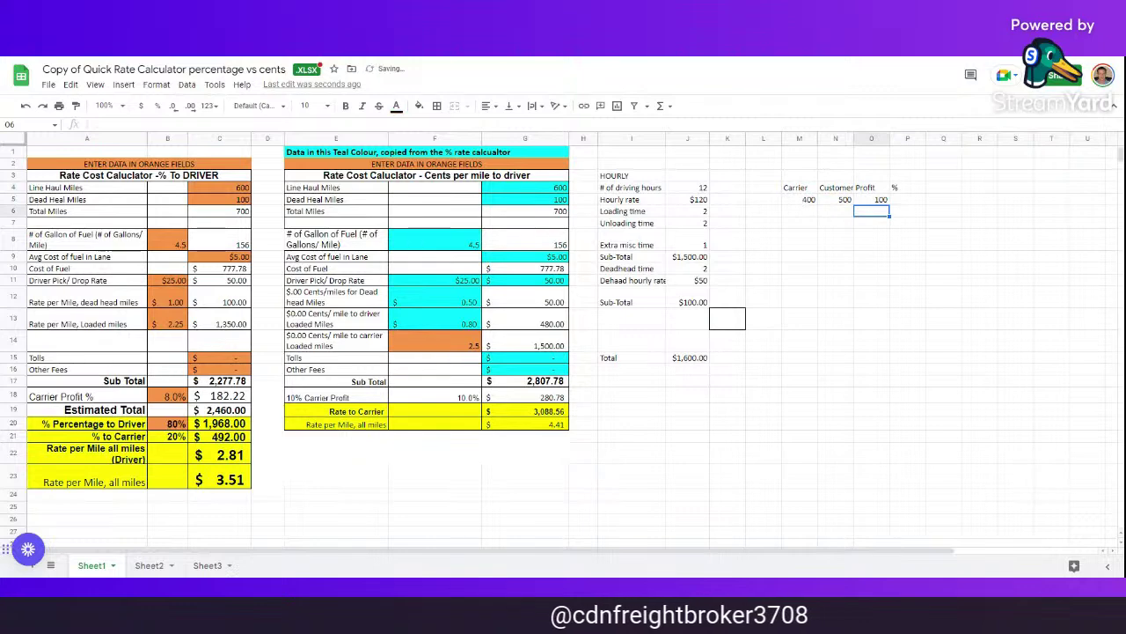
Calculate the profit percentage in cell P5 with the formula =O5/M5 and format it as a percent.
click(894, 199)
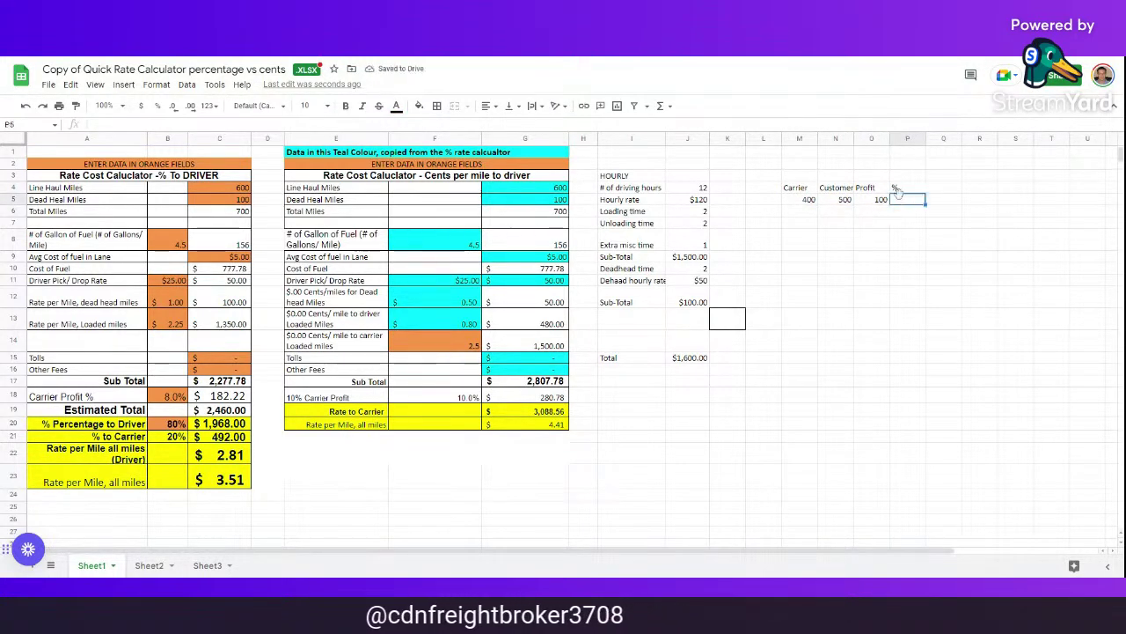
text(=O5/M5)
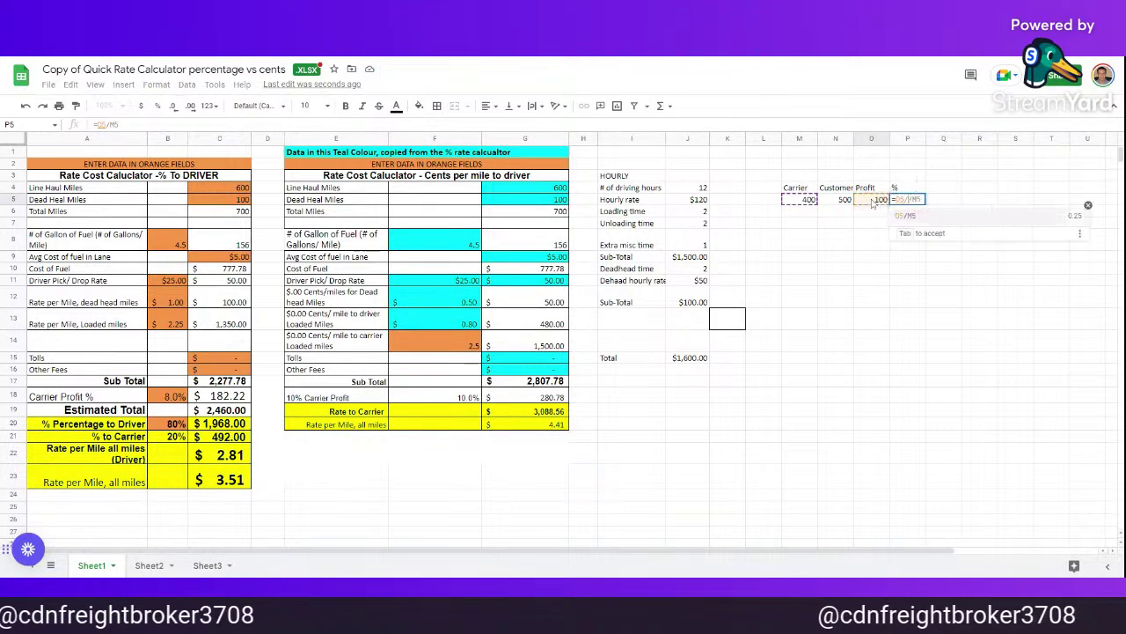
click(802, 200)
key(Return)
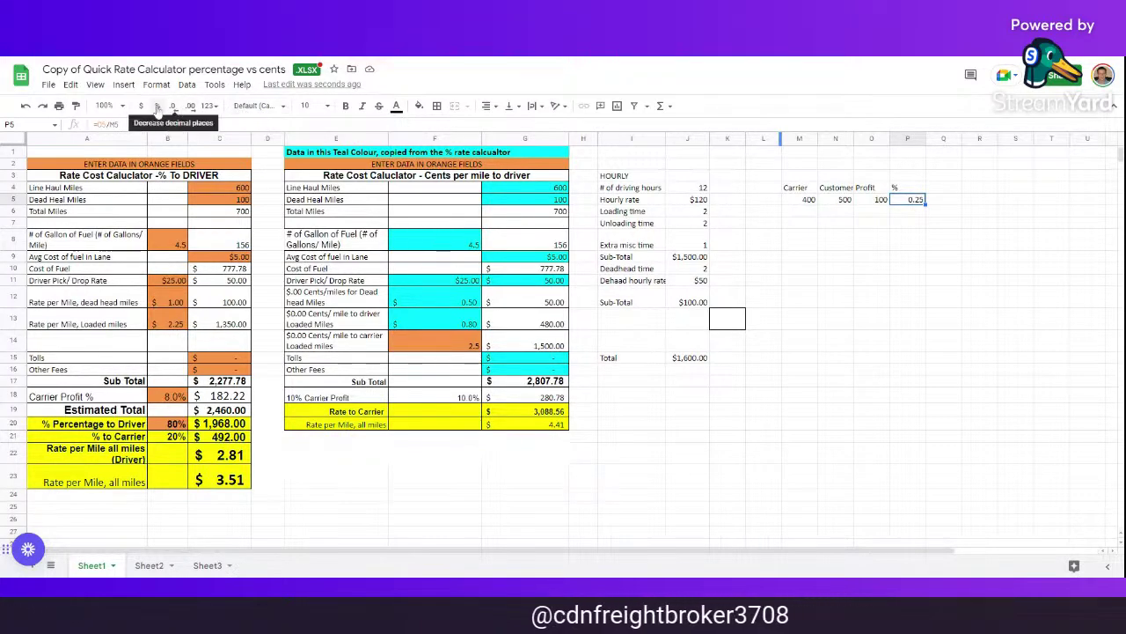
click(866, 239)
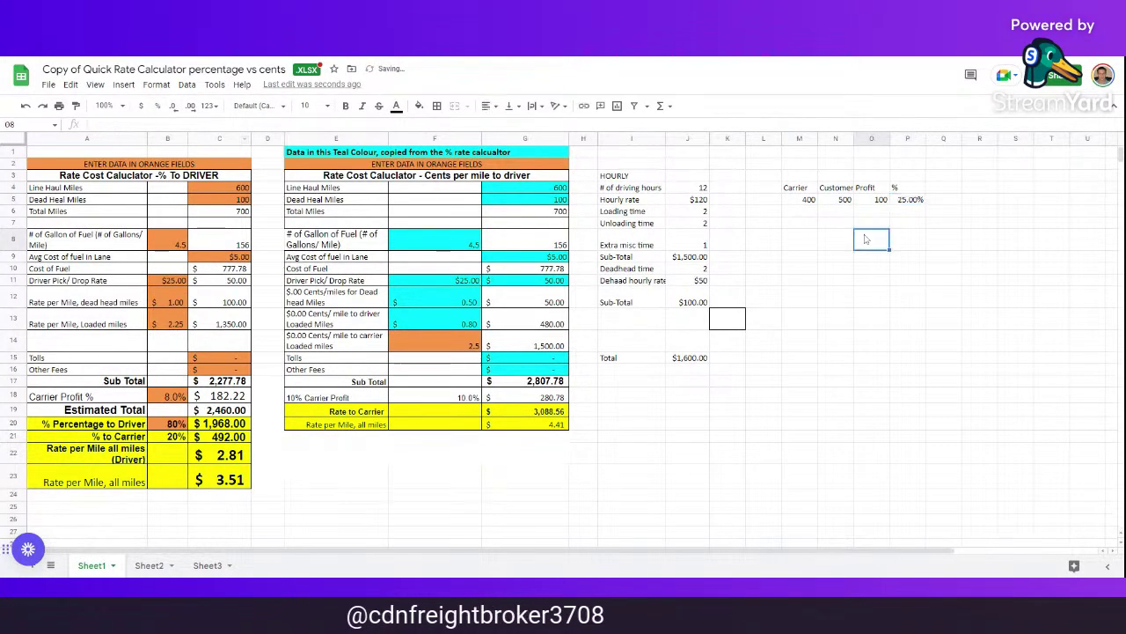
Copy the comparison row M5:P5 into row 6 and set its carrier amount to 500 and customer amount to 600.
drag(808, 202, 913, 203)
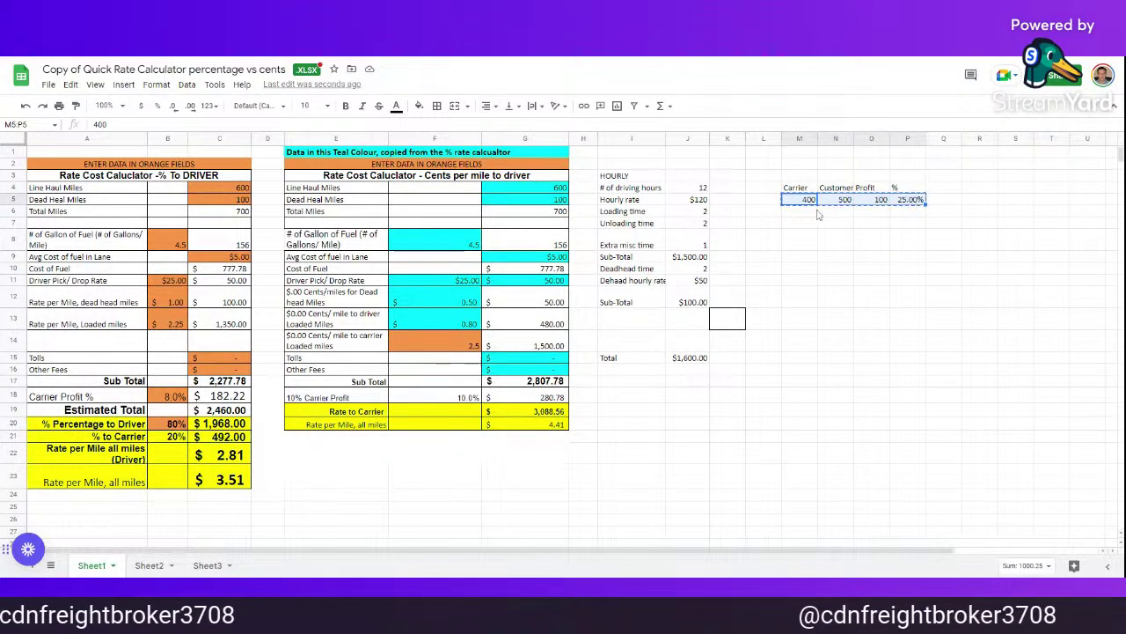
key(ctrl+c)
click(810, 212)
key(ctrl+v)
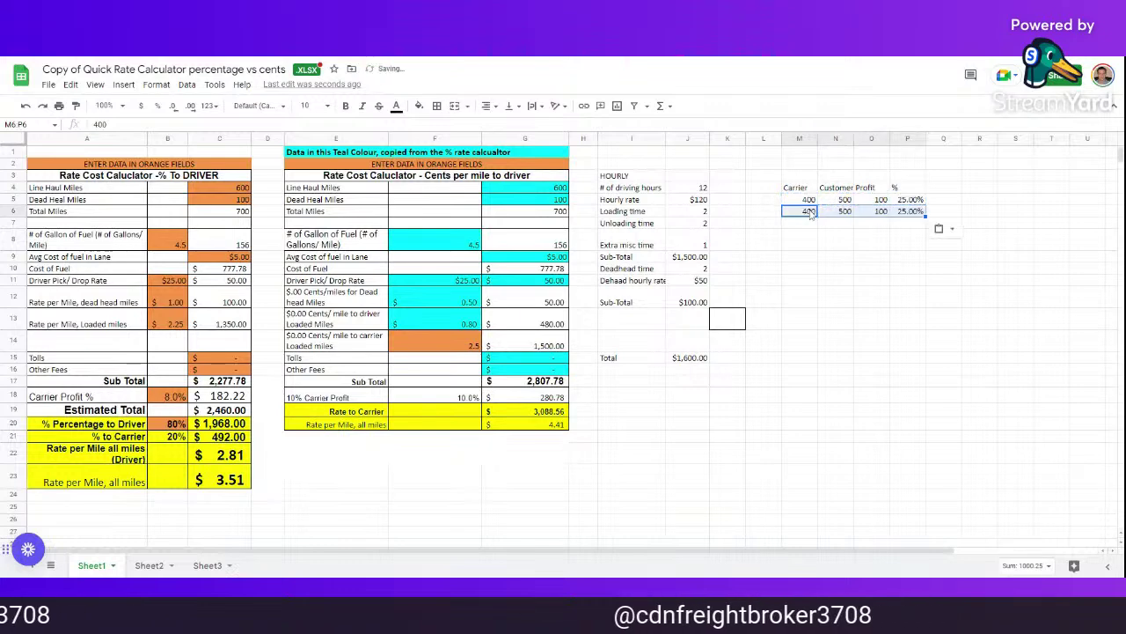
click(810, 214)
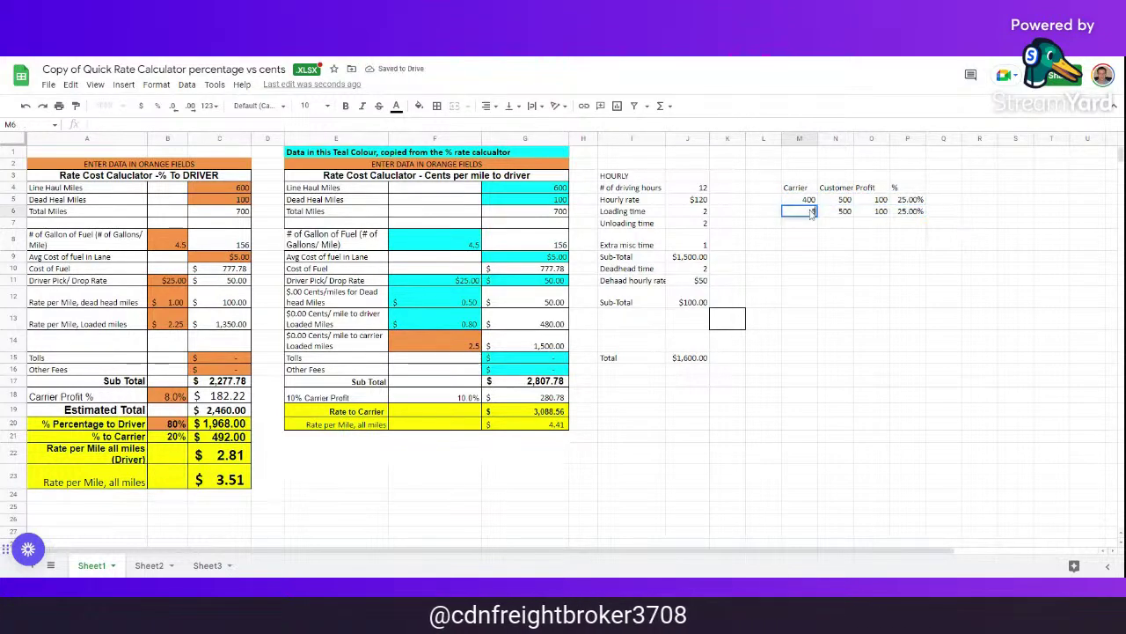
text(600)
key(Tab)
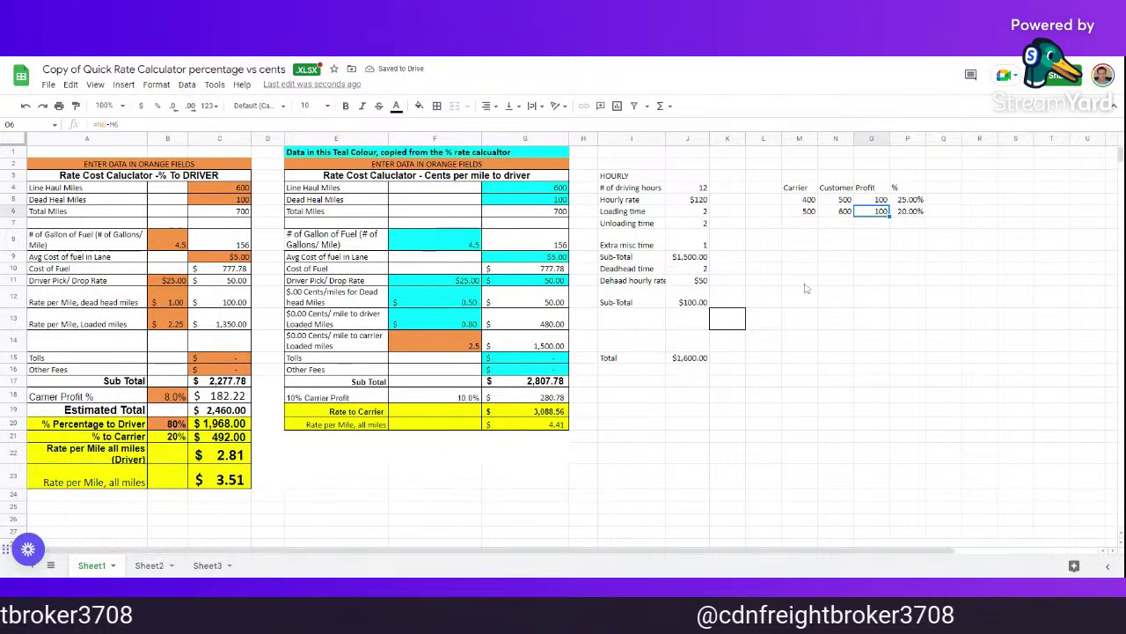
Format the comparison table M4:P6 in bold at font size 12 and widen column P.
click(800, 177)
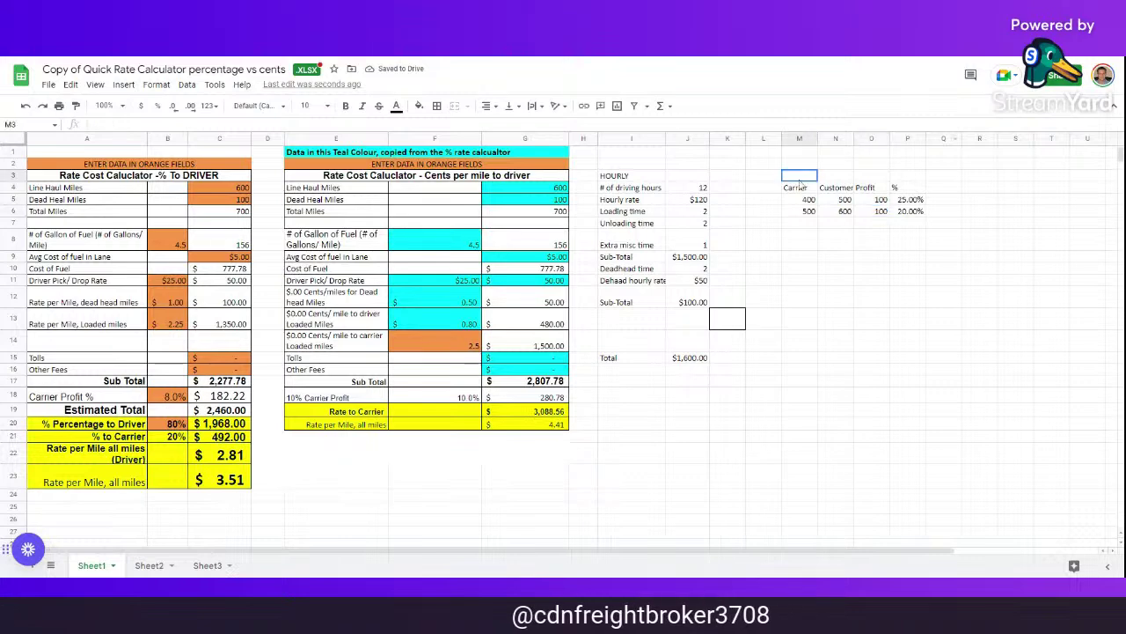
drag(796, 191, 915, 218)
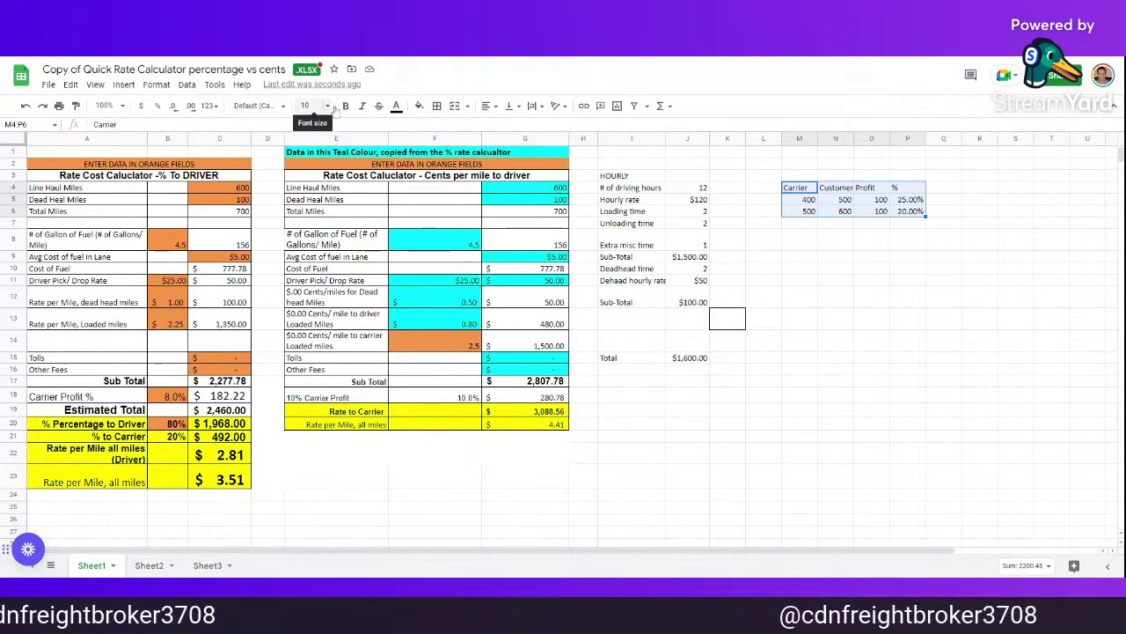
click(326, 105)
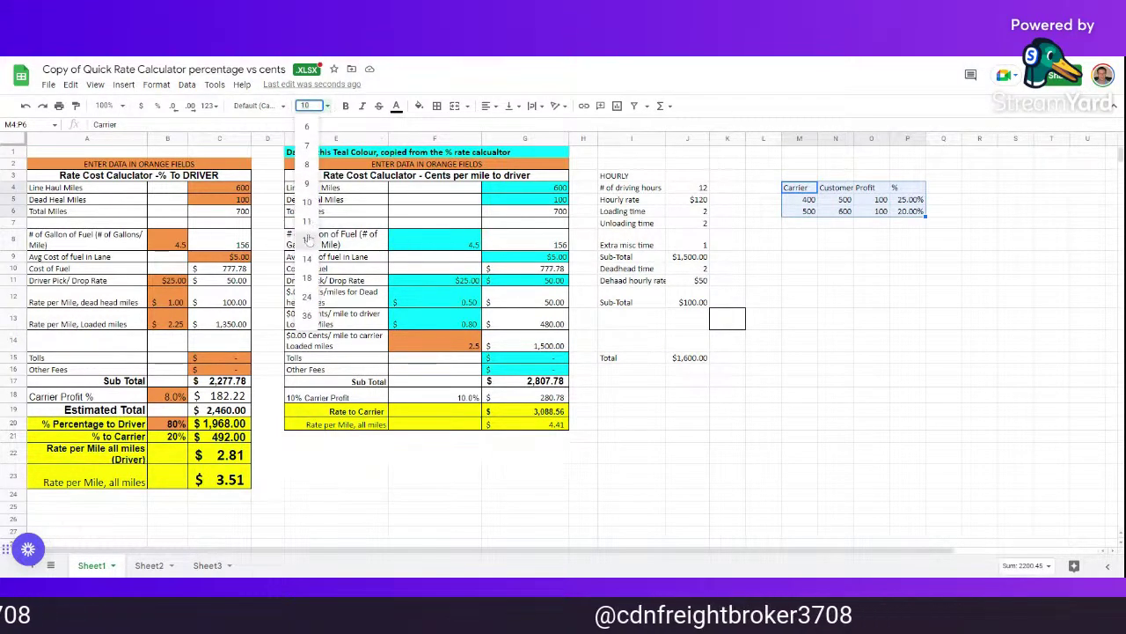
click(307, 238)
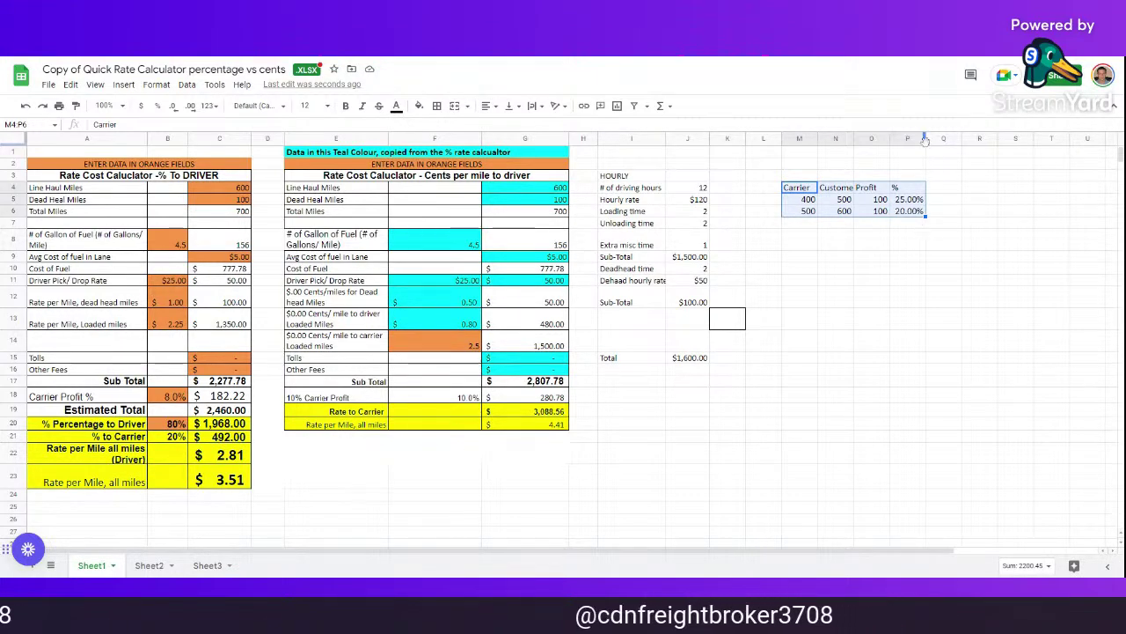
drag(925, 141, 952, 141)
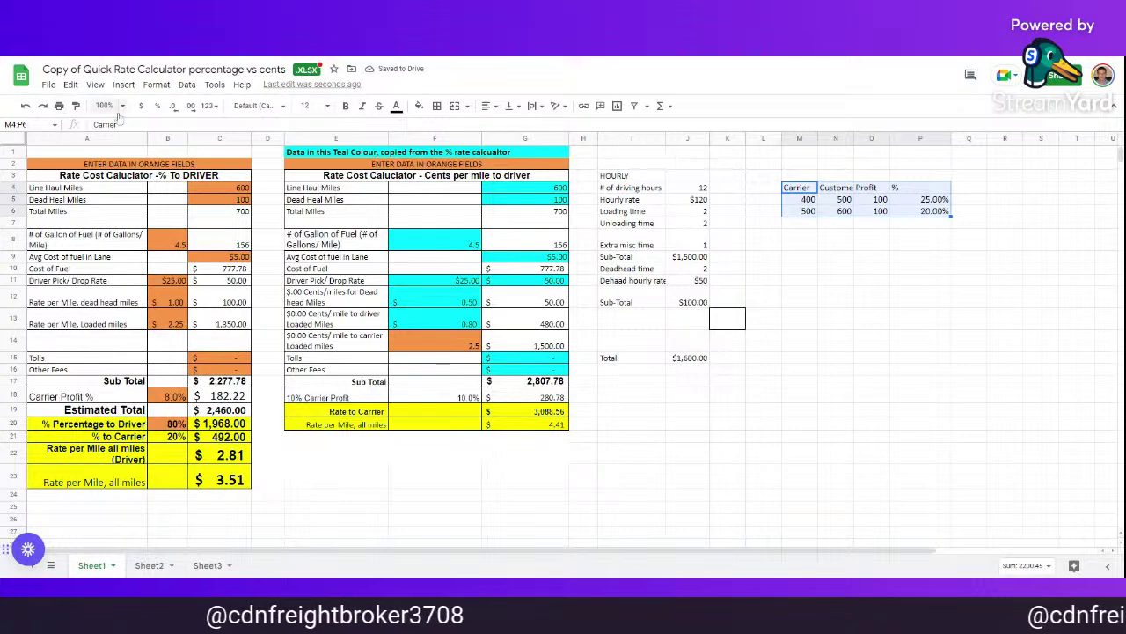
click(345, 105)
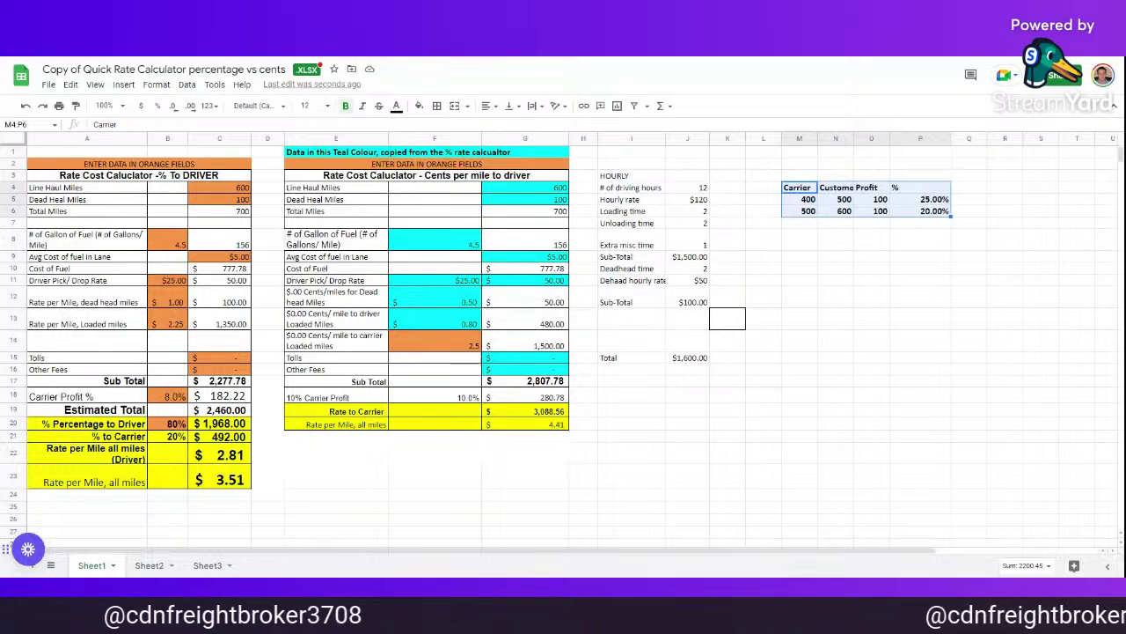
click(866, 177)
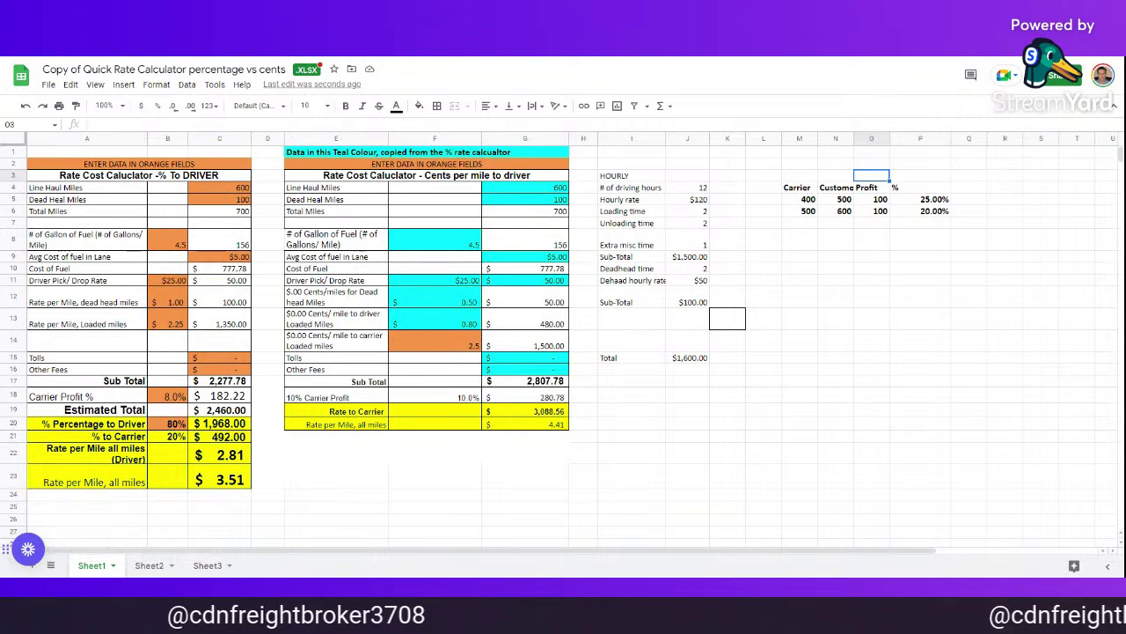
Enter a carrier amount of 150 in cell M7 and a customer amount of 200 in cell N7.
click(799, 223)
text(150)
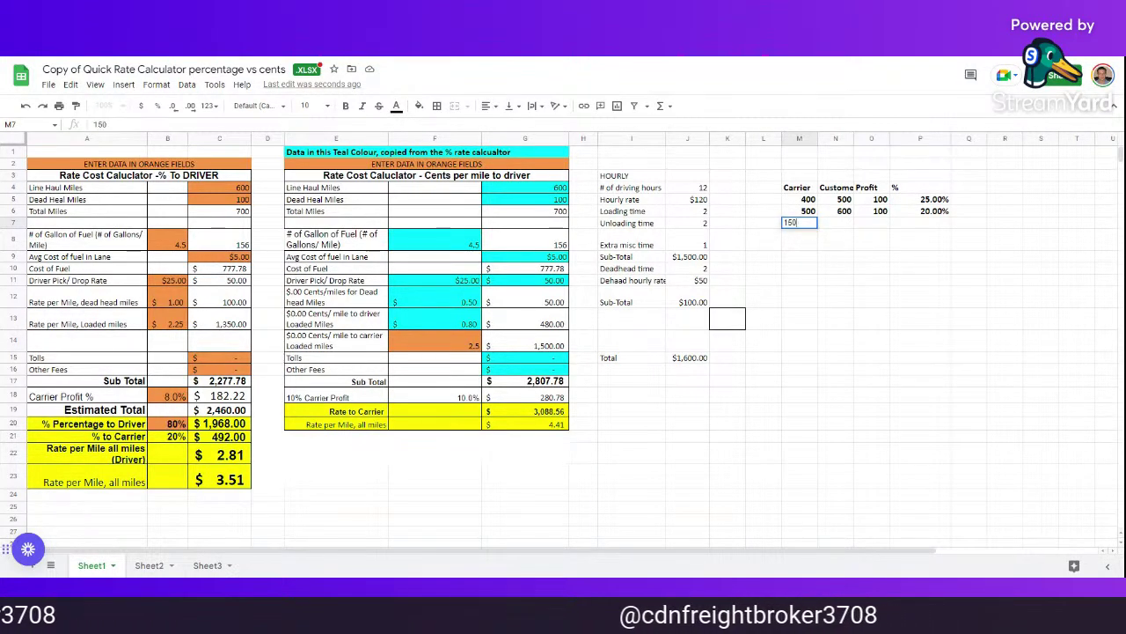
key(Tab)
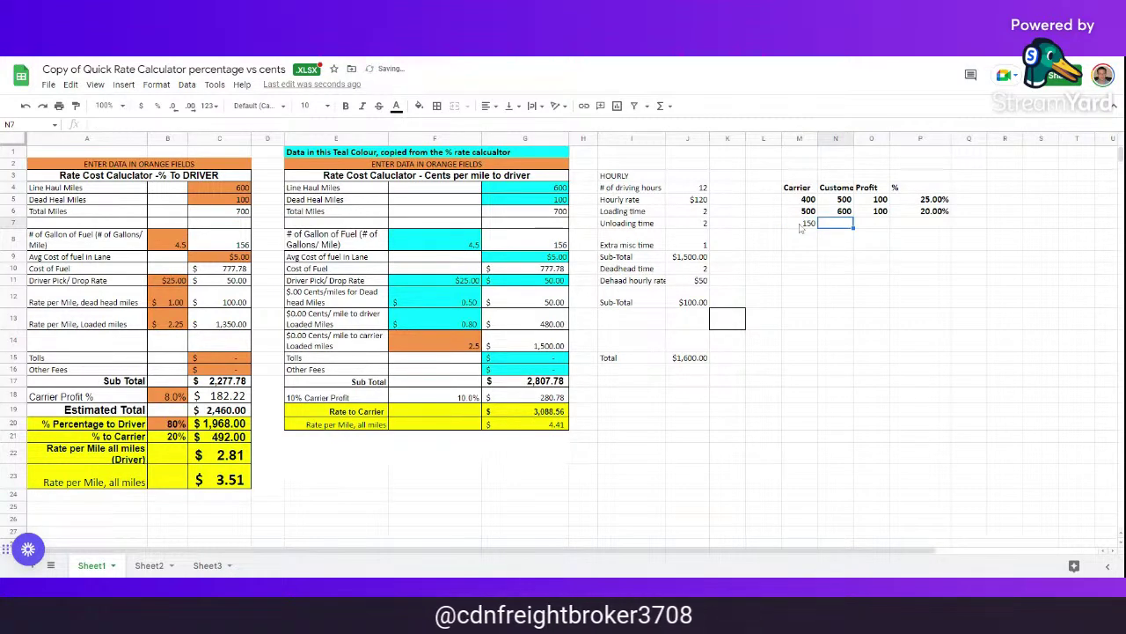
text(200)
key(Tab)
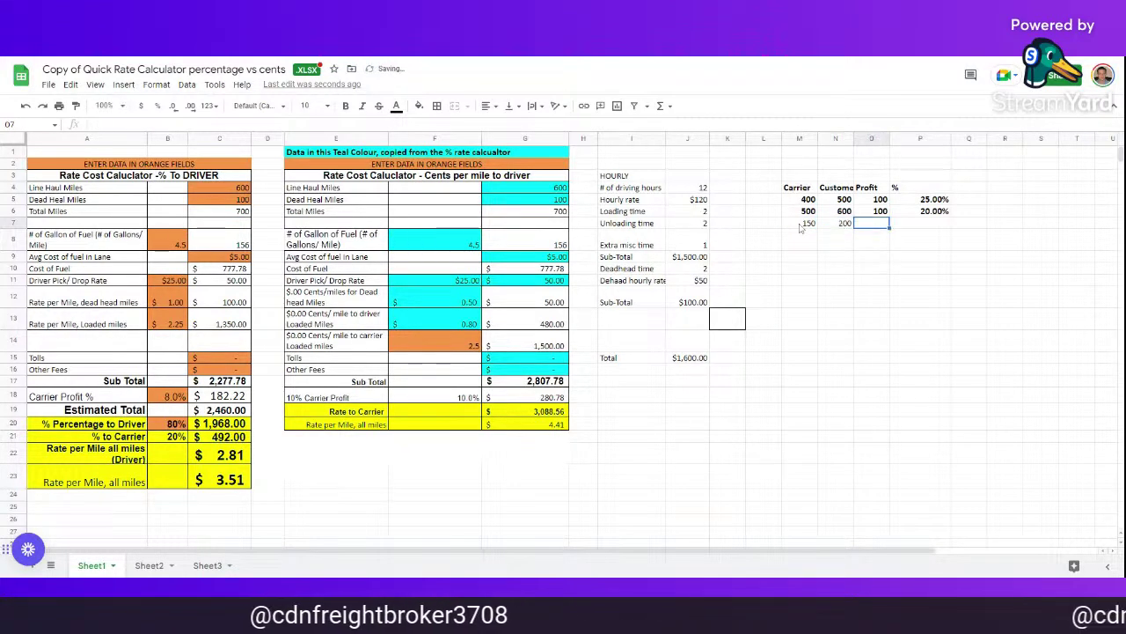
Set the carrier amount in cell M6 to 150 and the customer amount in cell N6 to 200.
click(805, 213)
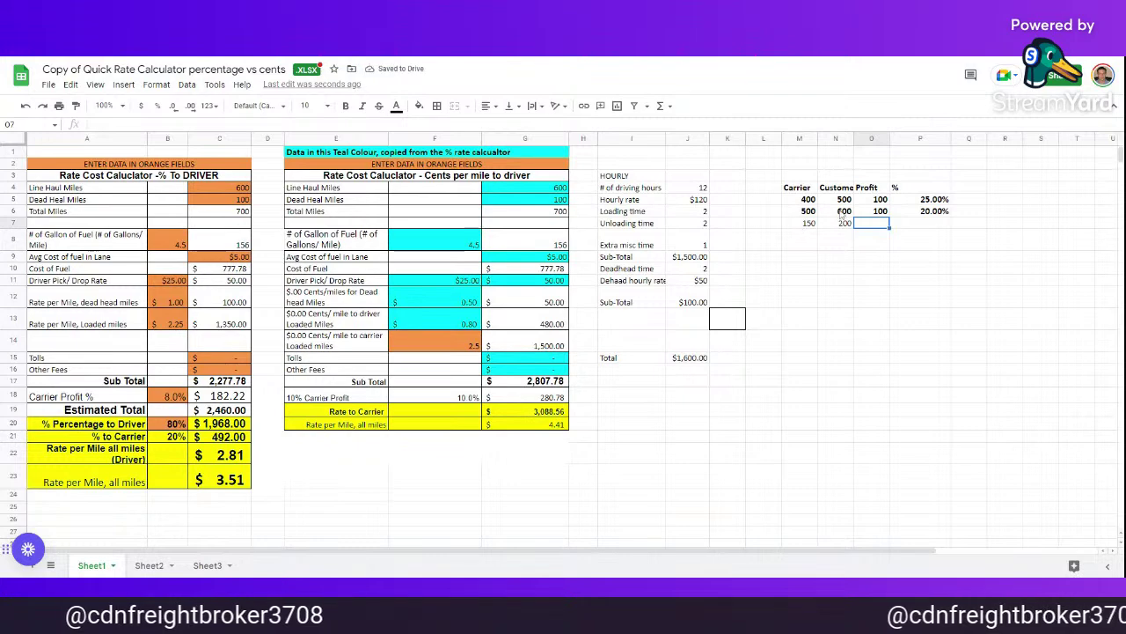
text(150)
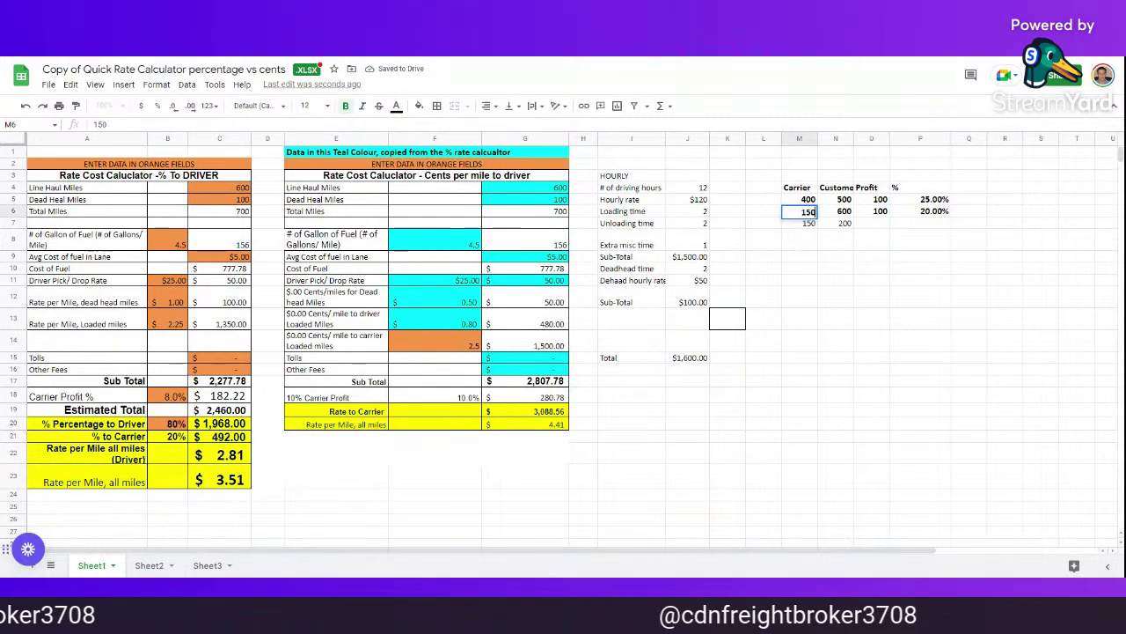
key(Tab)
text(200)
key(Tab)
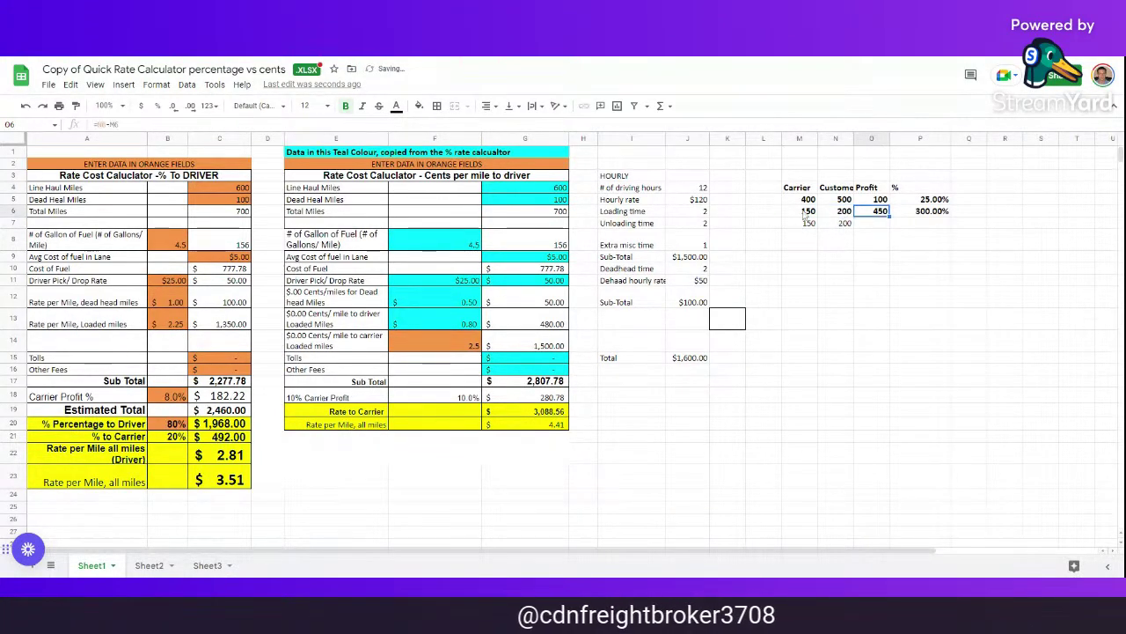
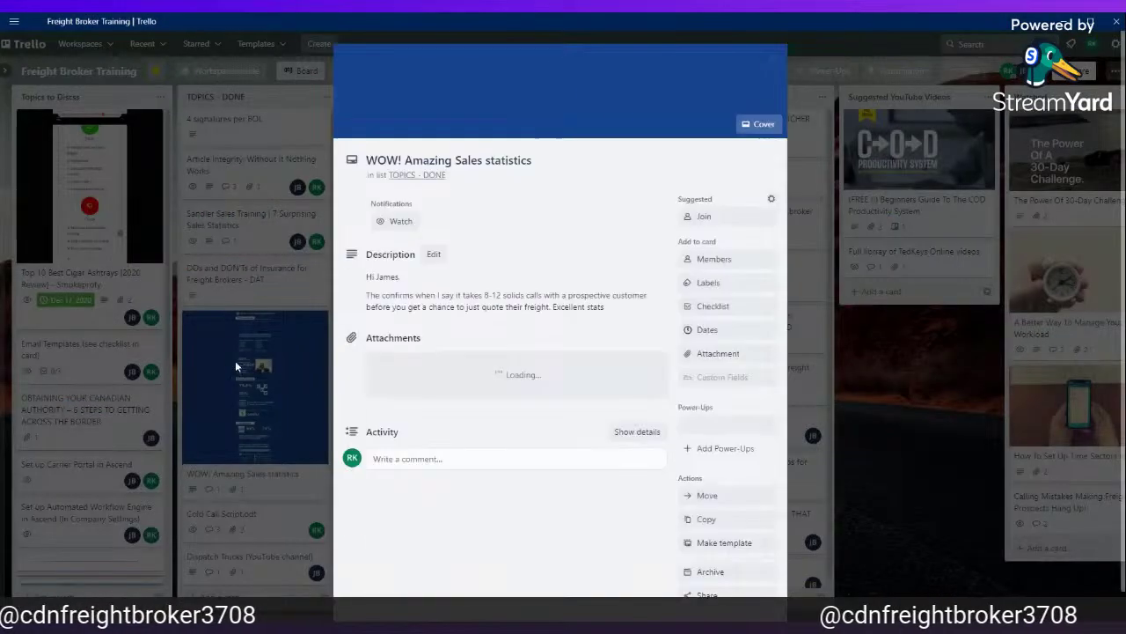
In Trello, open the WOW! Amazing Sales statistics card and examine its attached Sandler Training sales statistics image.
click(249, 373)
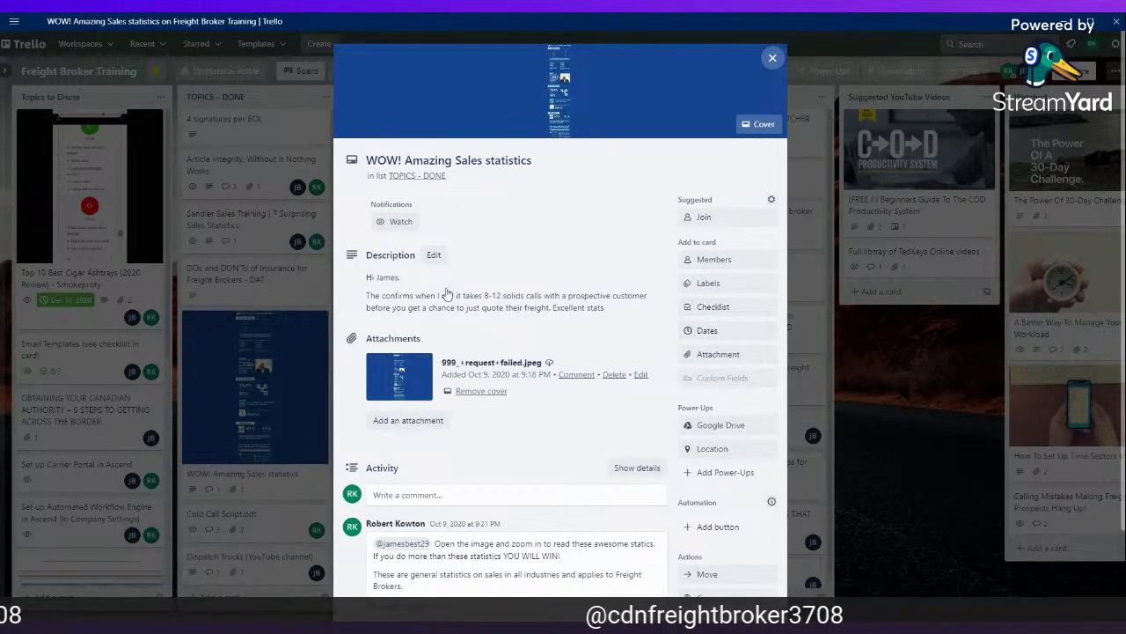
scroll(449, 337, down, 2)
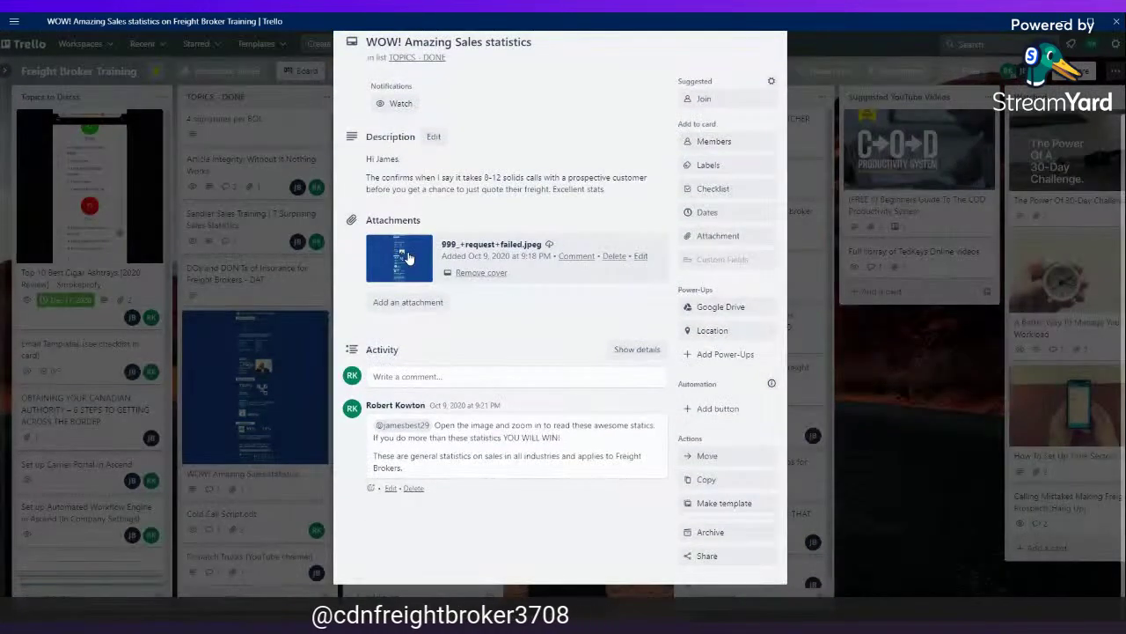
click(405, 256)
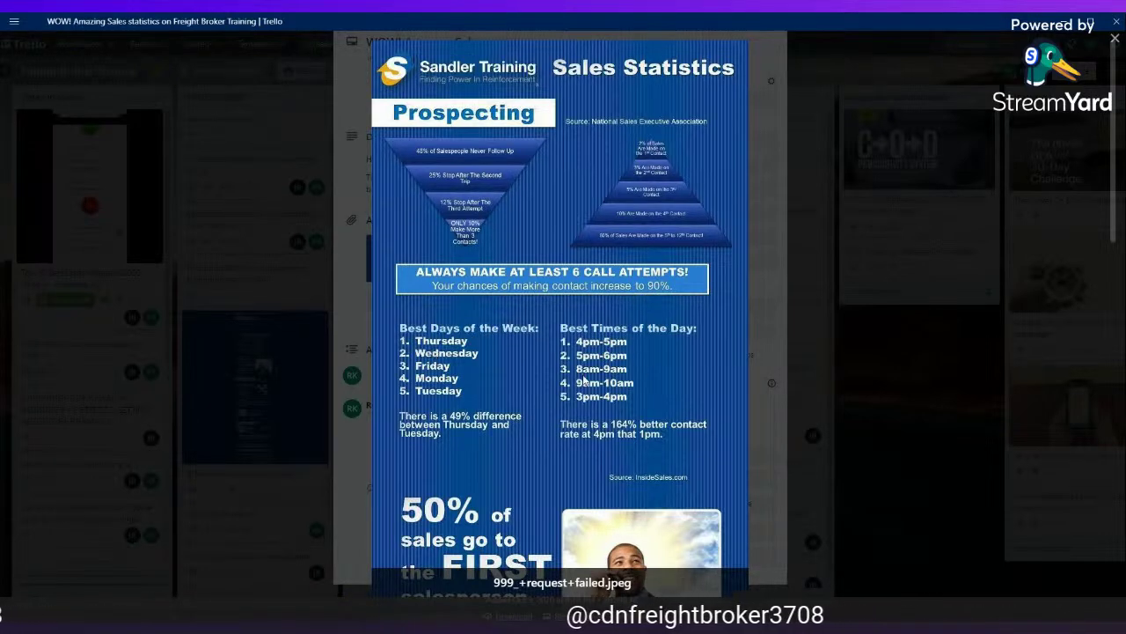
scroll(461, 404, down, 2)
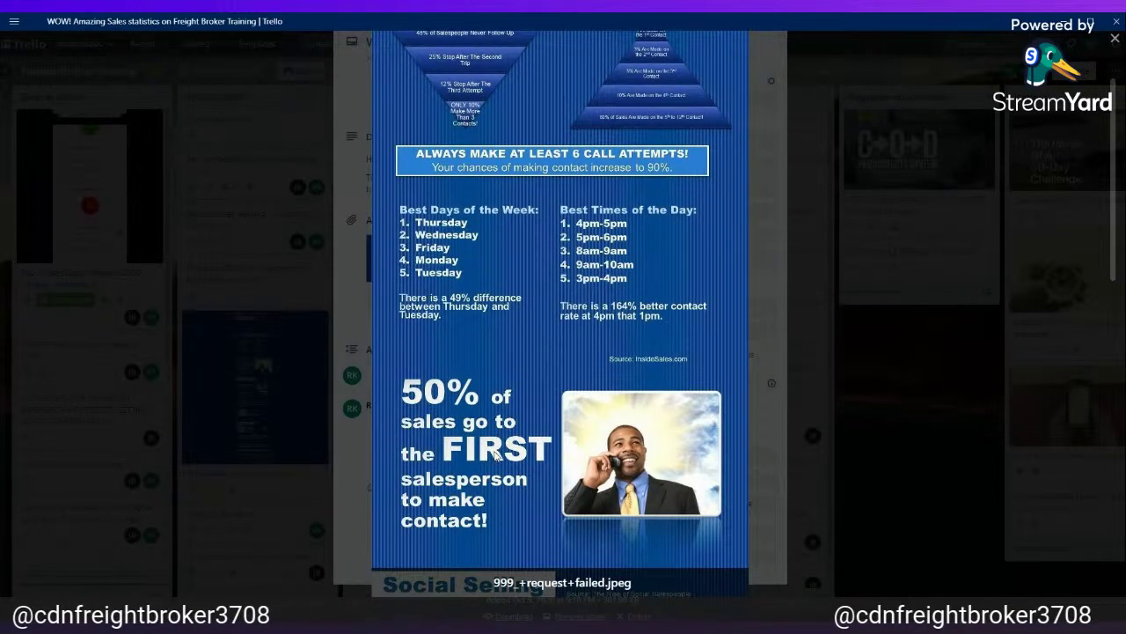
scroll(494, 451, up, 2)
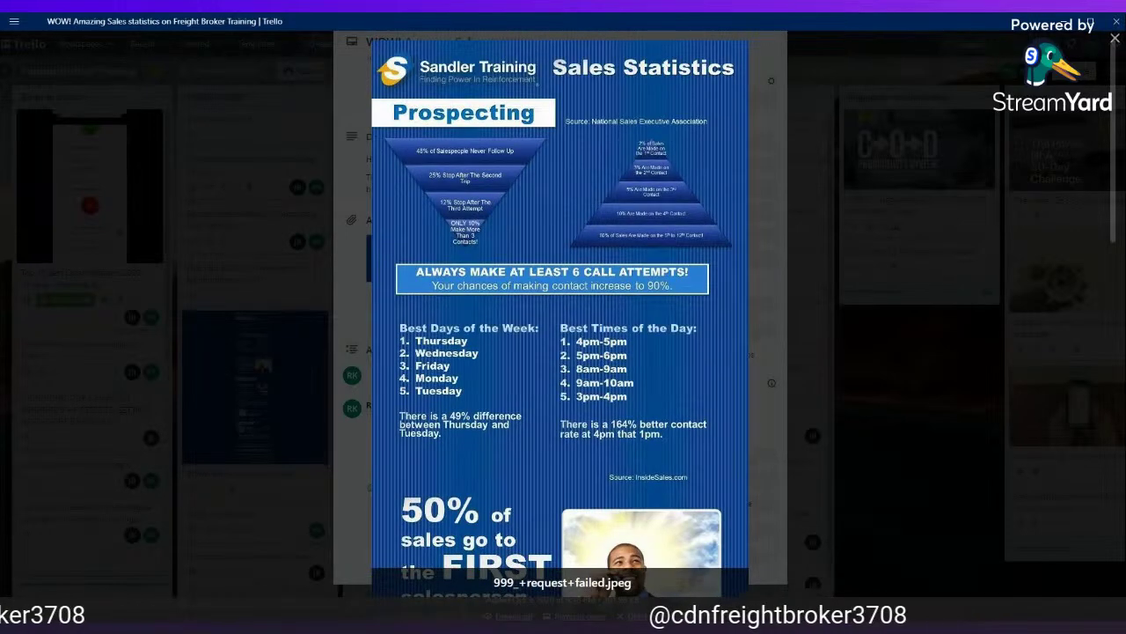
click(1115, 39)
scroll(563, 68, up, 2)
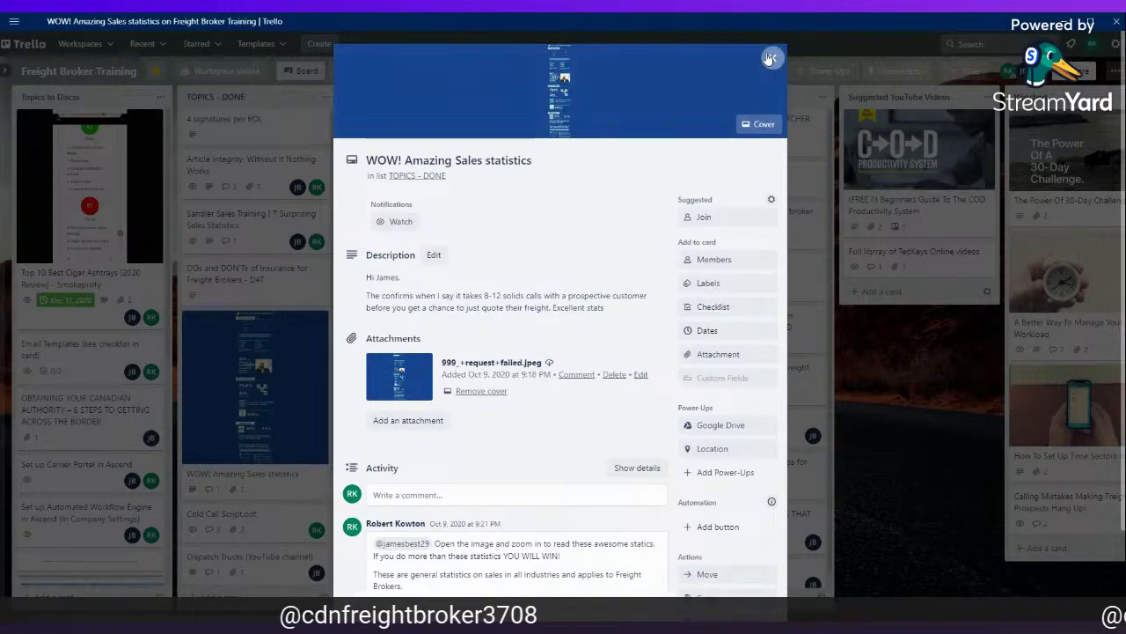
Open the (FREE !!) Beginners Guide To The COD Productivity System card in the Suggested YouTube Videos list.
click(914, 225)
click(914, 226)
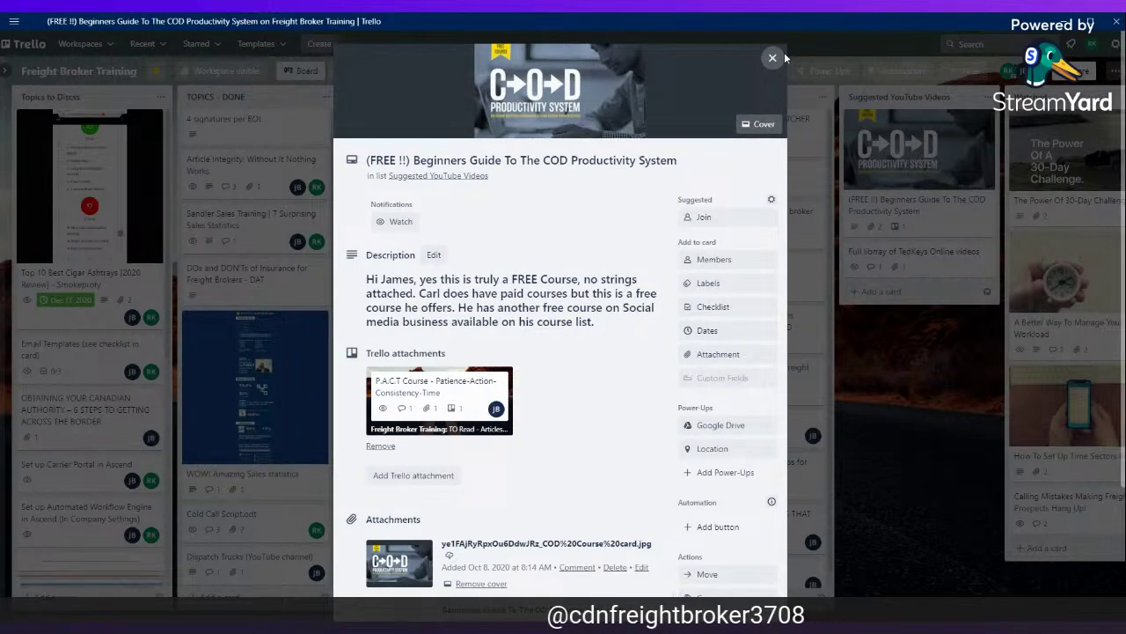
Close the COD Productivity System card, add a DIY SEMI card to the Freight Broker Resources list and open it.
click(773, 57)
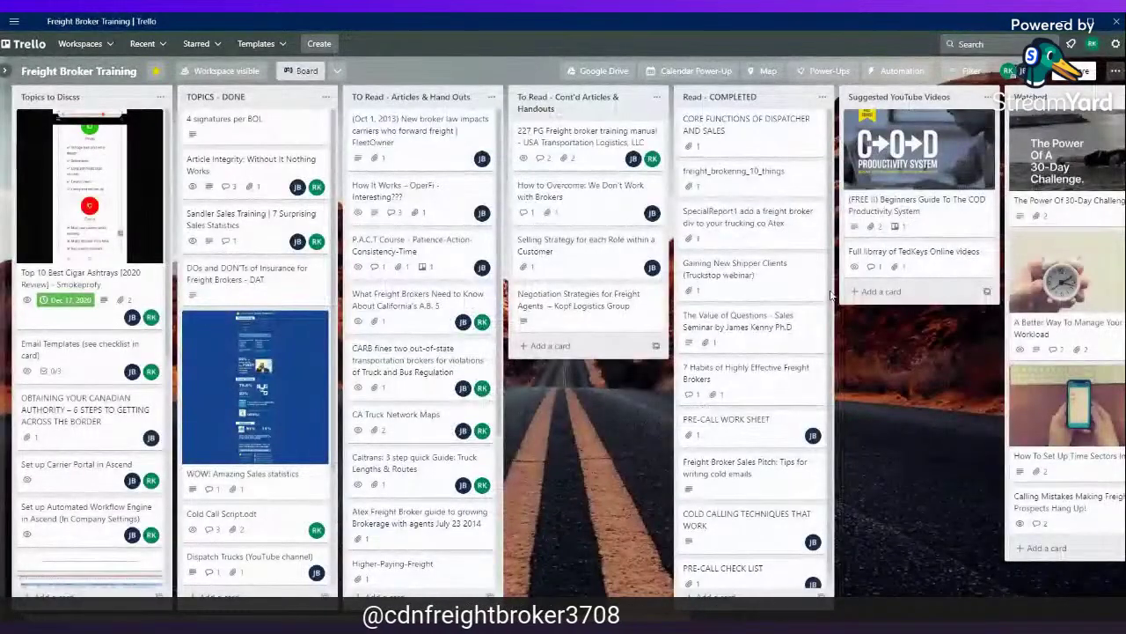
drag(913, 406, 665, 440)
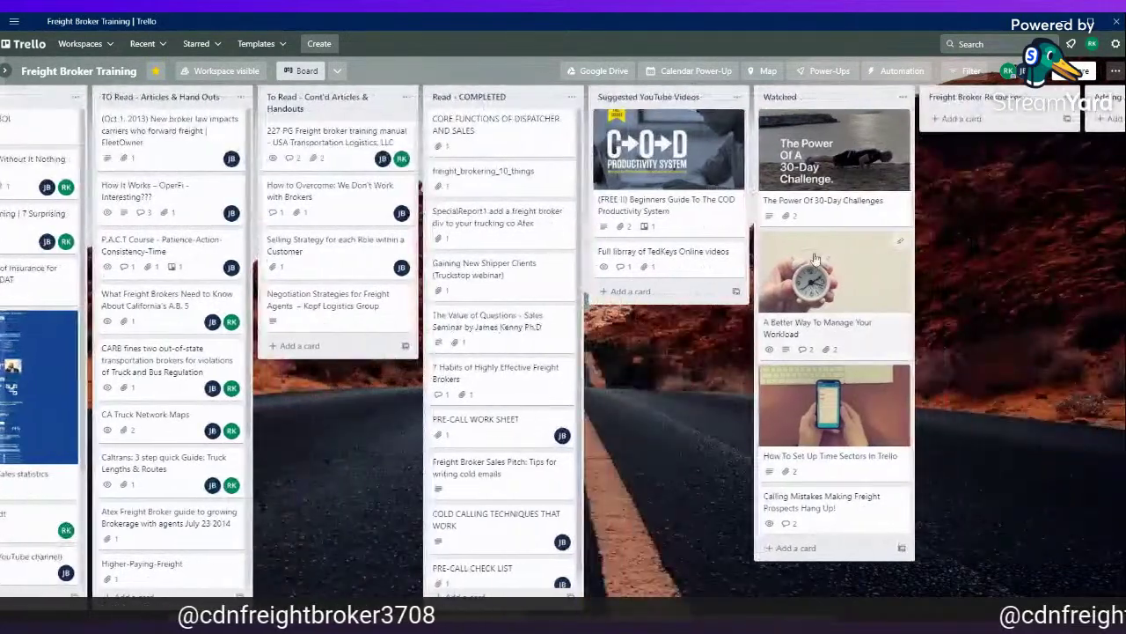
click(960, 118)
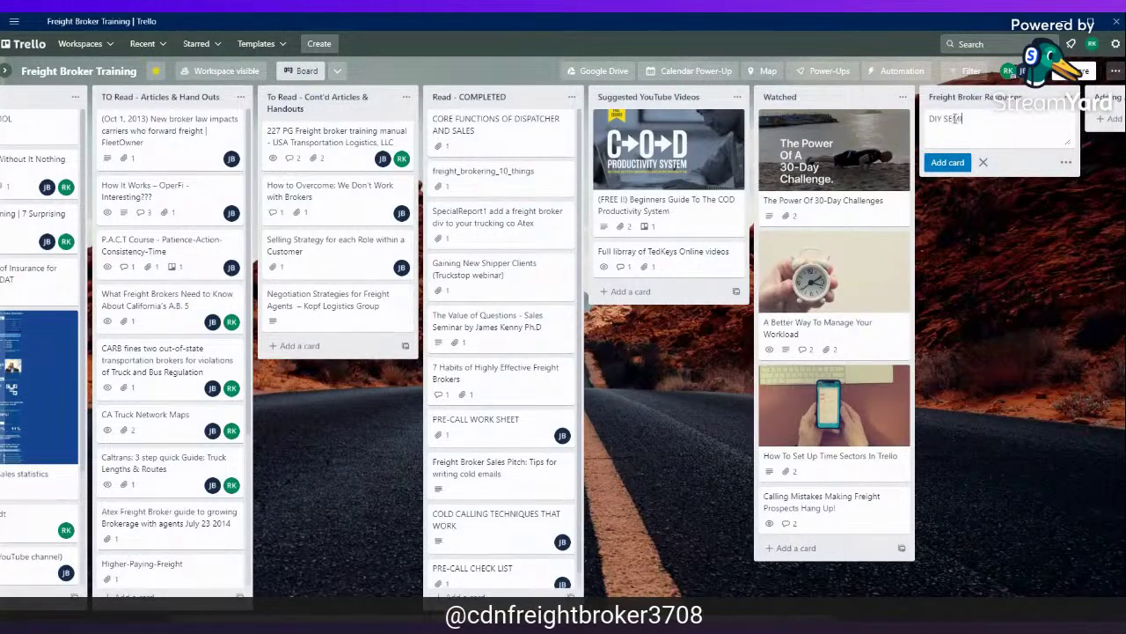
key(Return)
click(950, 120)
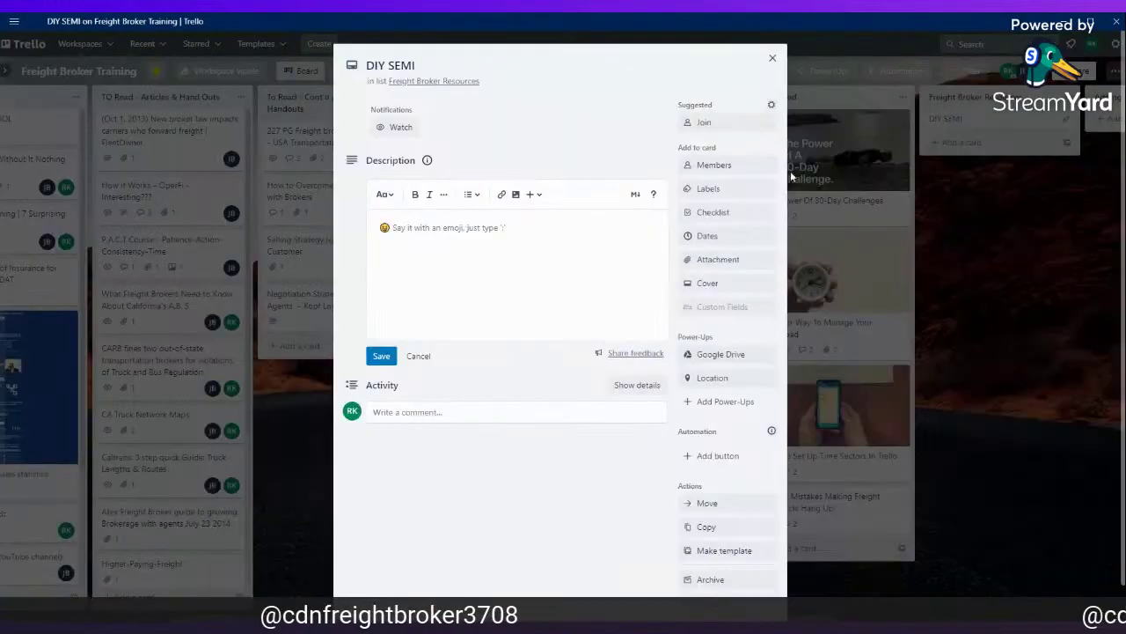
Set the DIY SEMI card's due date to 03/14/2023 at 8:00 AM with a reminder 1 day before.
click(706, 236)
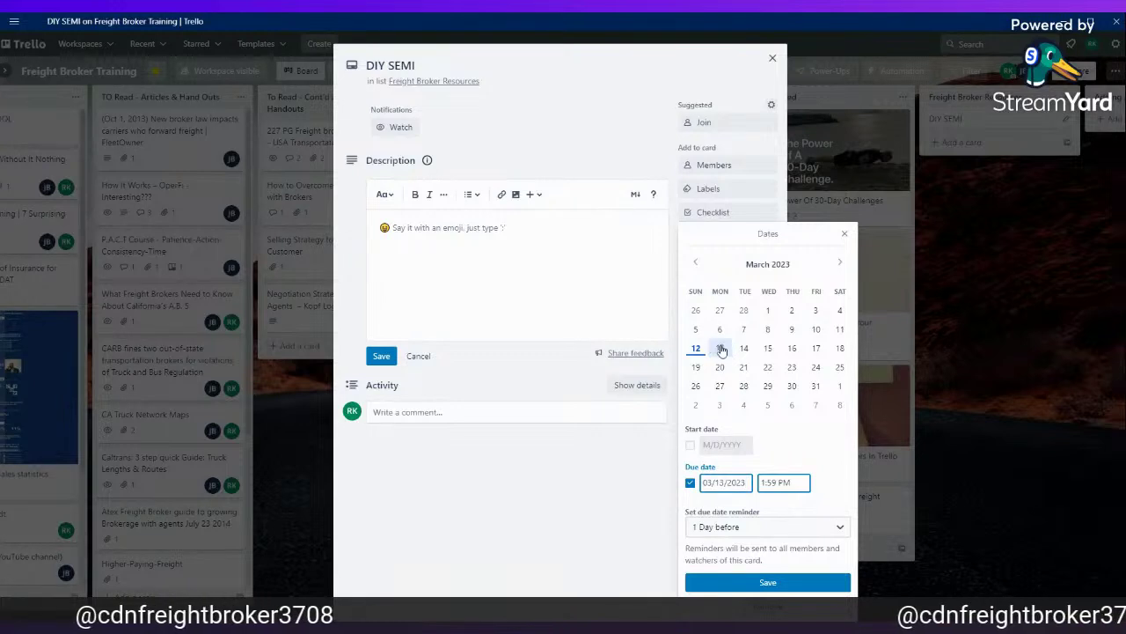
click(744, 348)
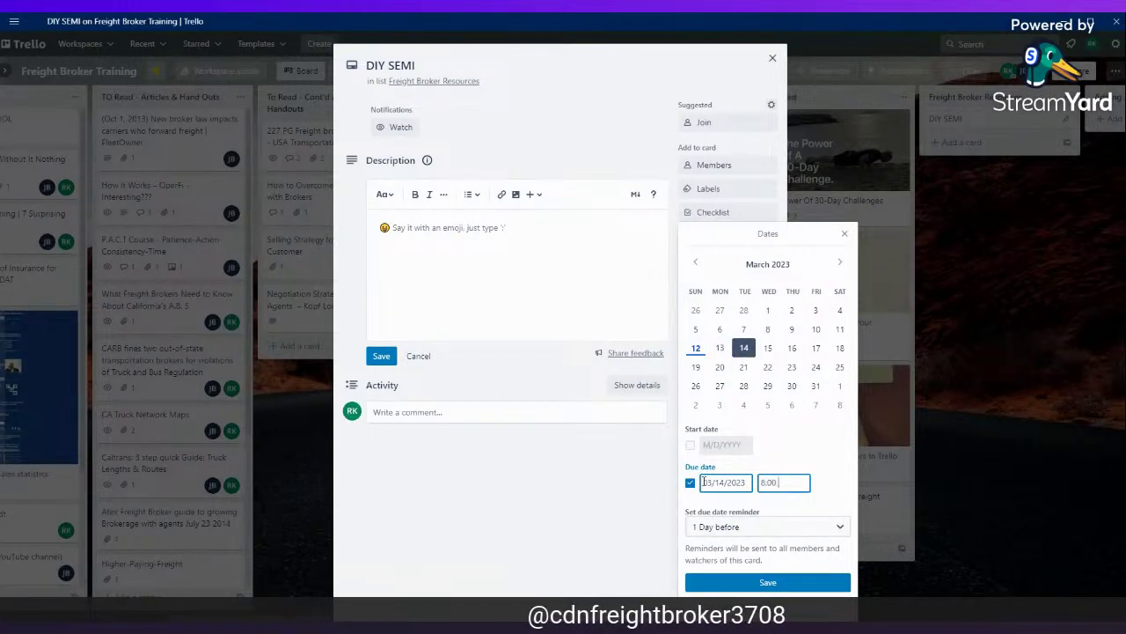
click(710, 527)
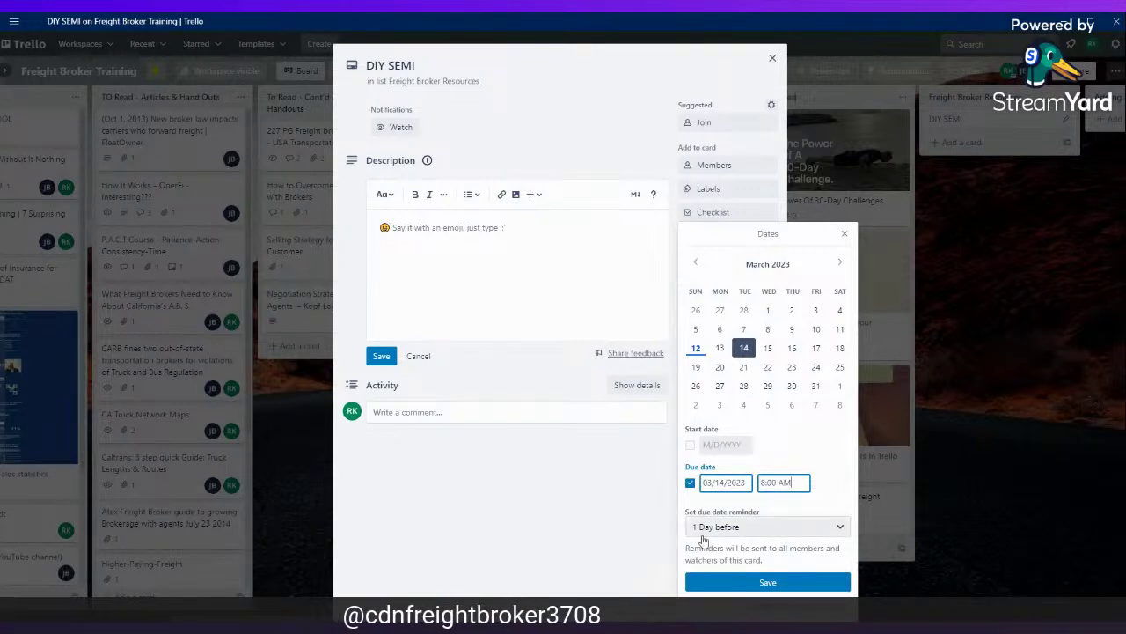
click(728, 572)
click(721, 579)
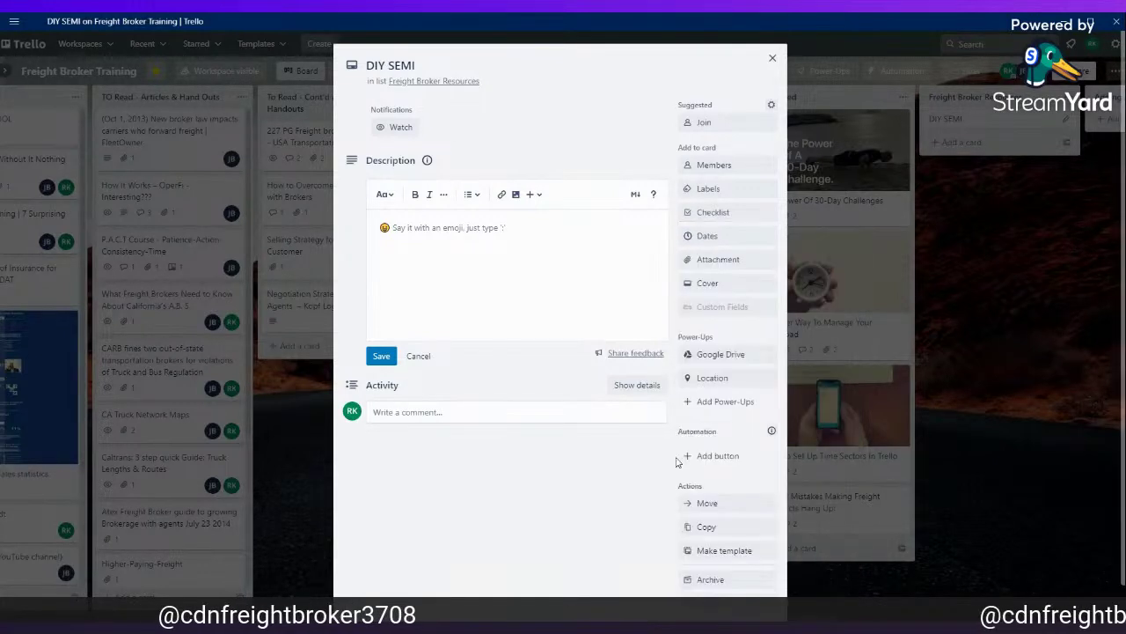
Enter the description lines "Let me know if you have any questions." and "Thank you for the opportunity to quote this shipment.".
click(409, 244)
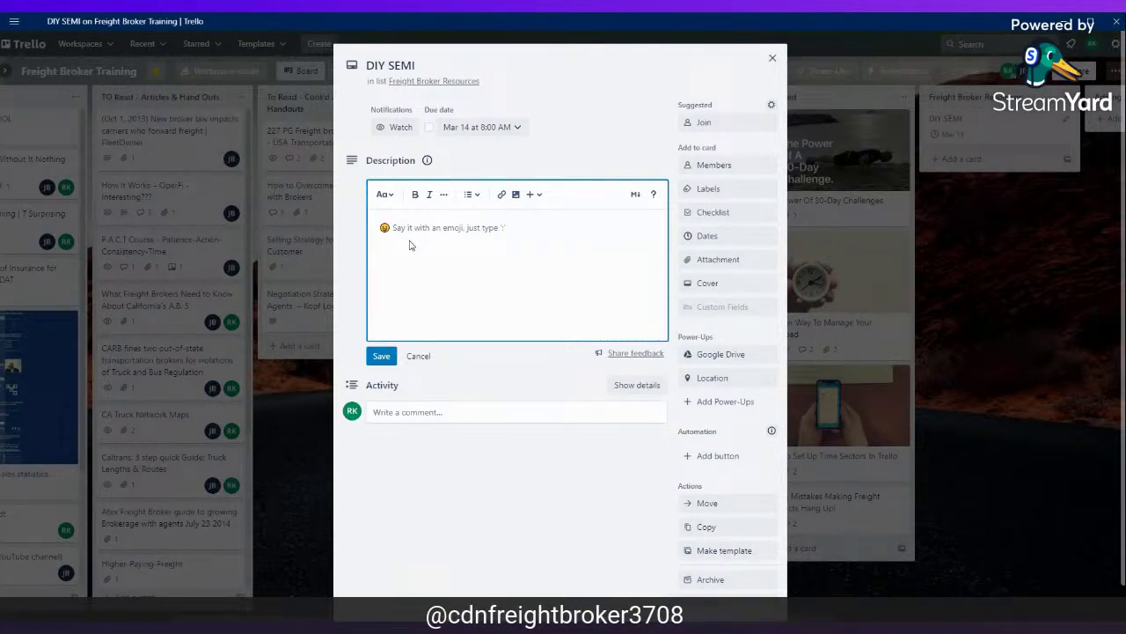
text(.op)
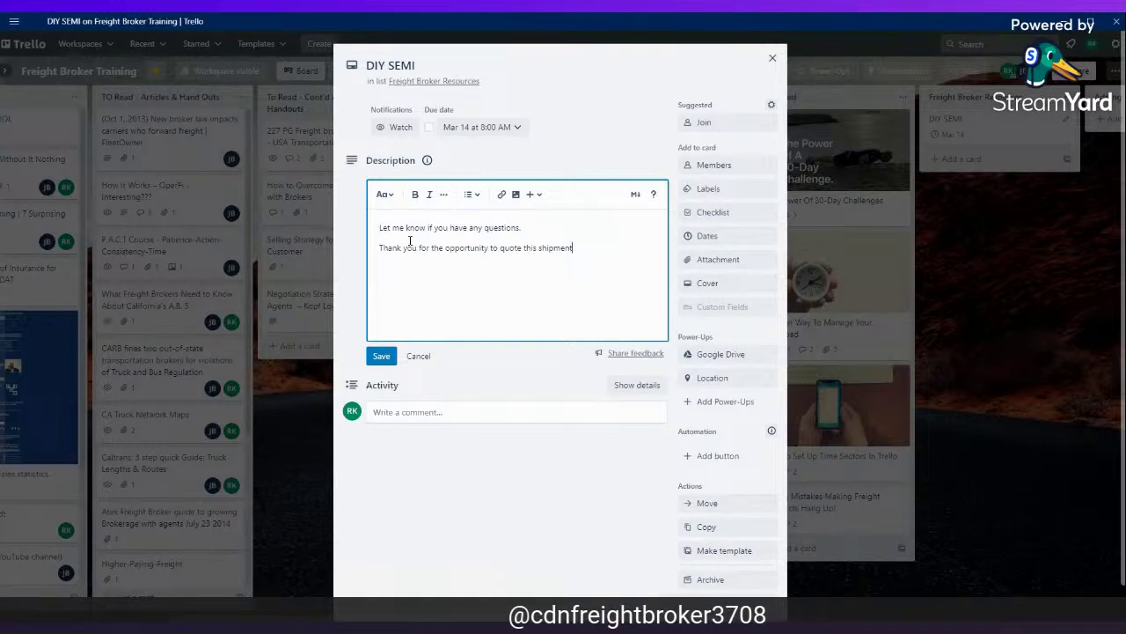
drag(595, 249, 432, 227)
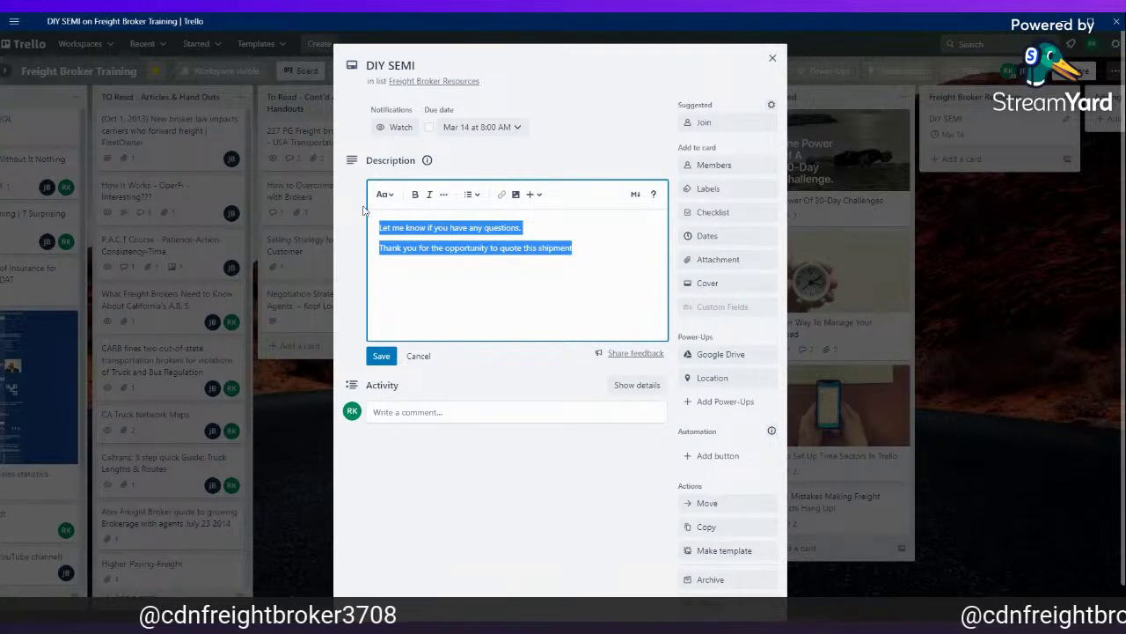
key(BackSpace)
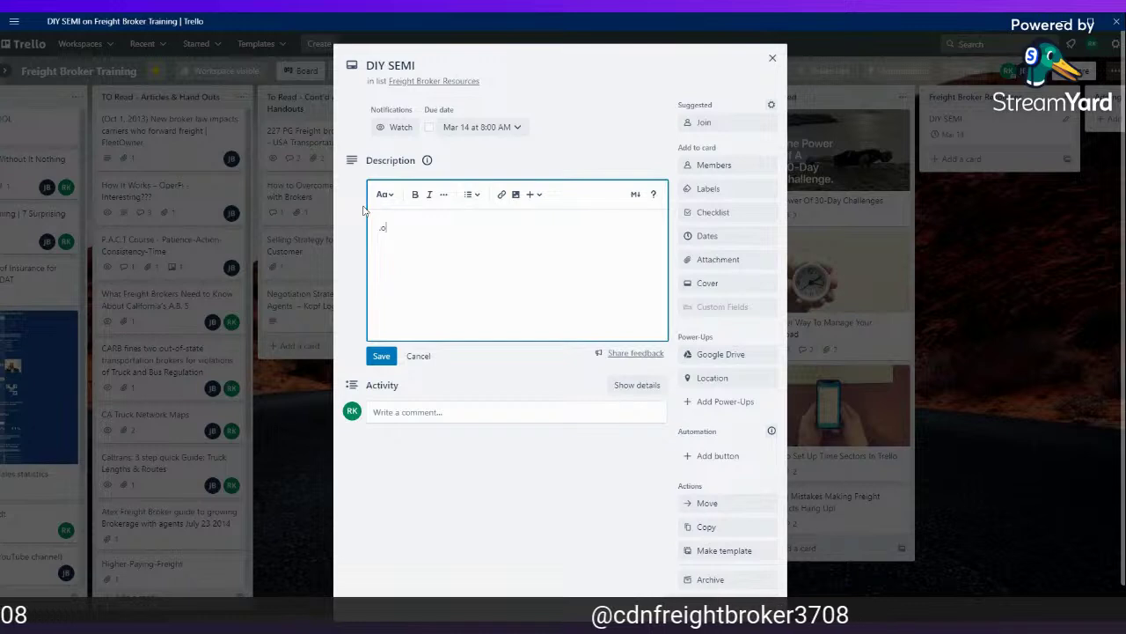
key(ctrl+z)
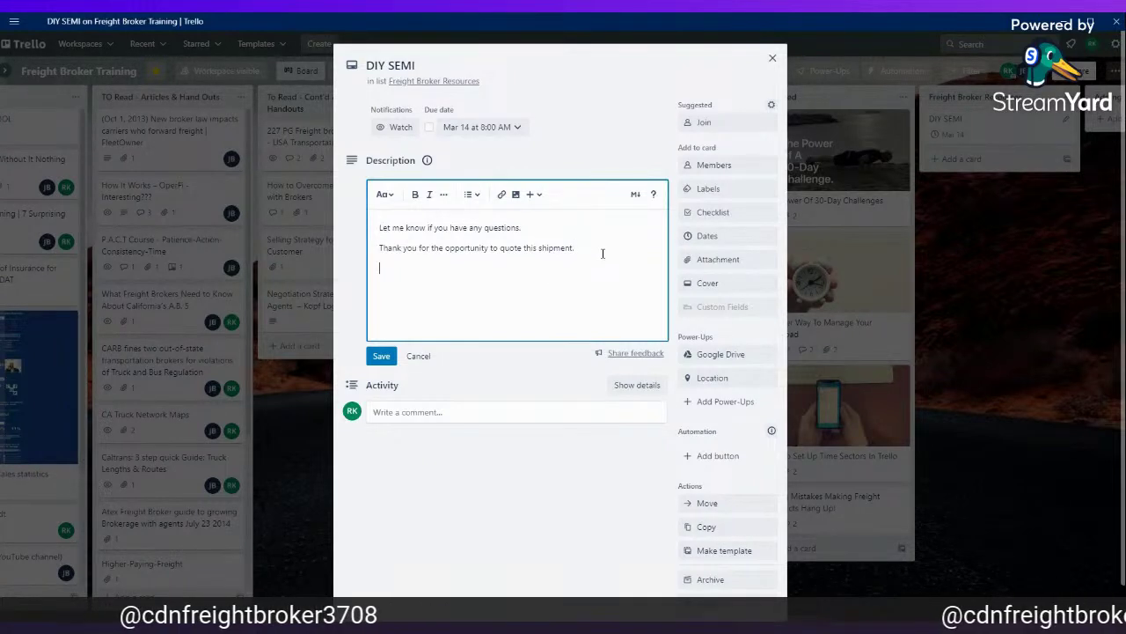
key(Return)
Add a bulleted list of 1, 2 and 3 and the line #TOPICS to the description, and save it.
click(476, 195)
click(480, 221)
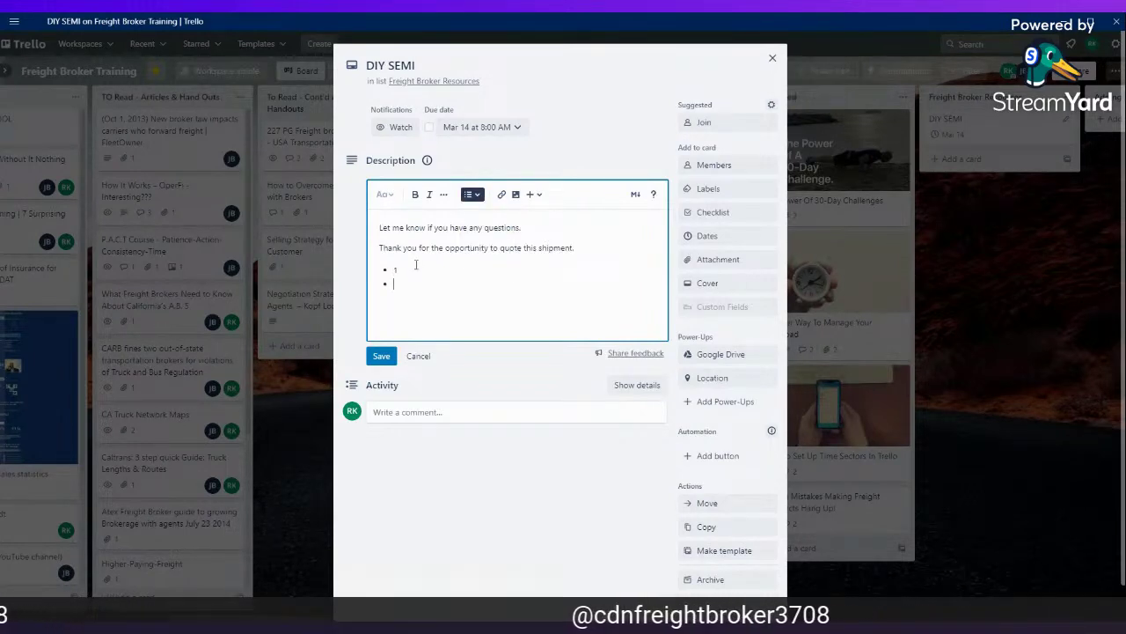
key(Return)
key(Return)
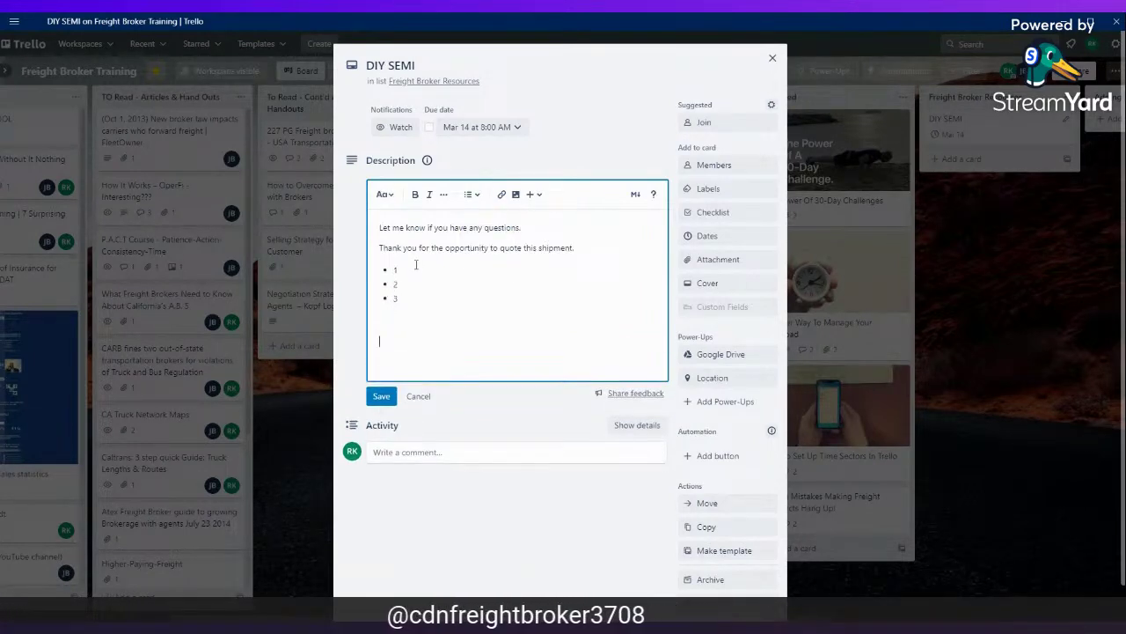
text(#TO)
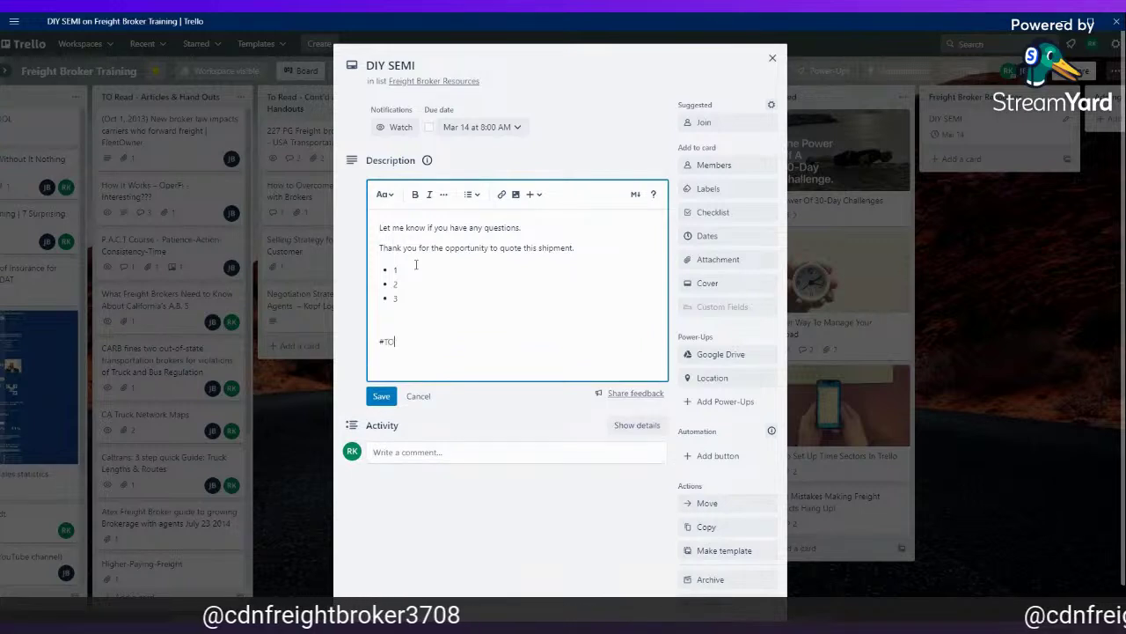
text(PICS)
key(Return)
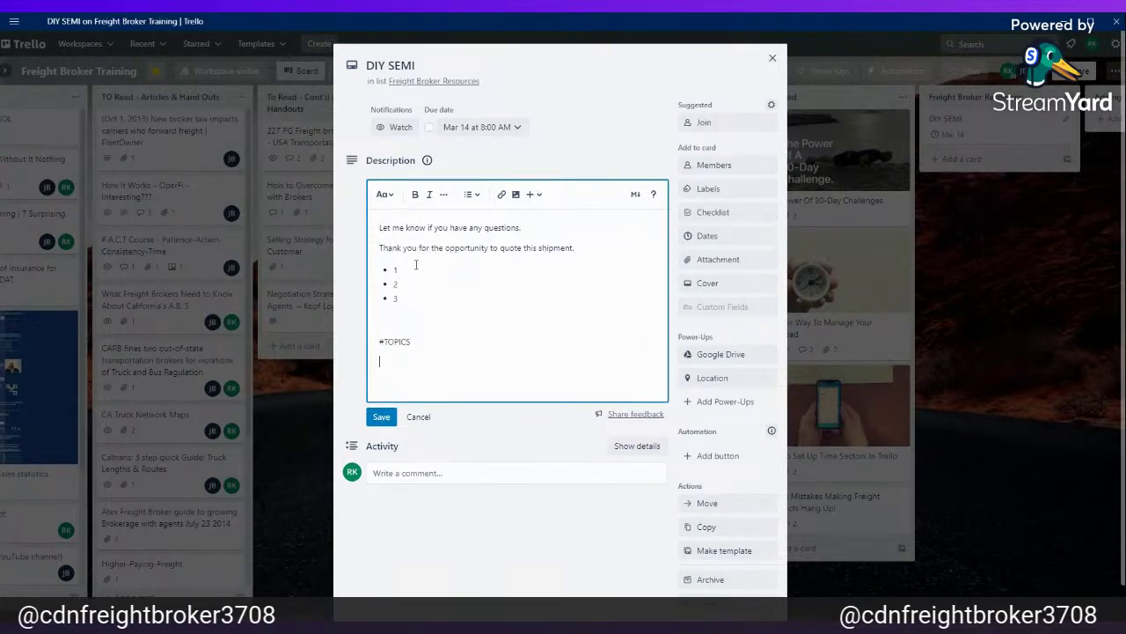
click(381, 416)
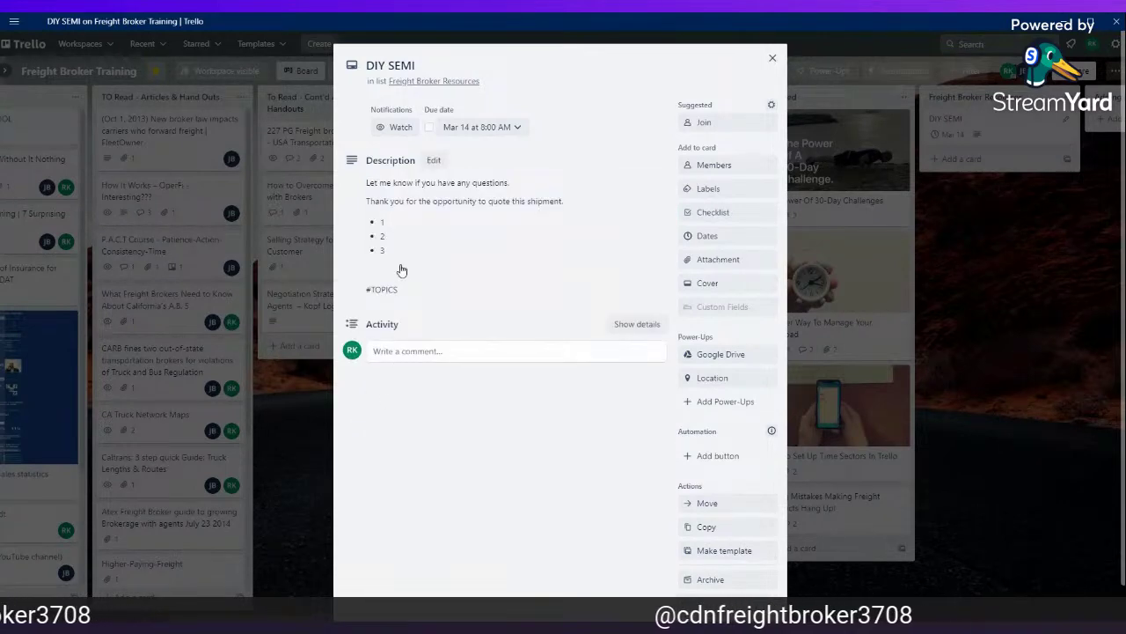
Post the comment "Spoke with DIY about going live Sun, Mach 12/23" on the card.
click(417, 351)
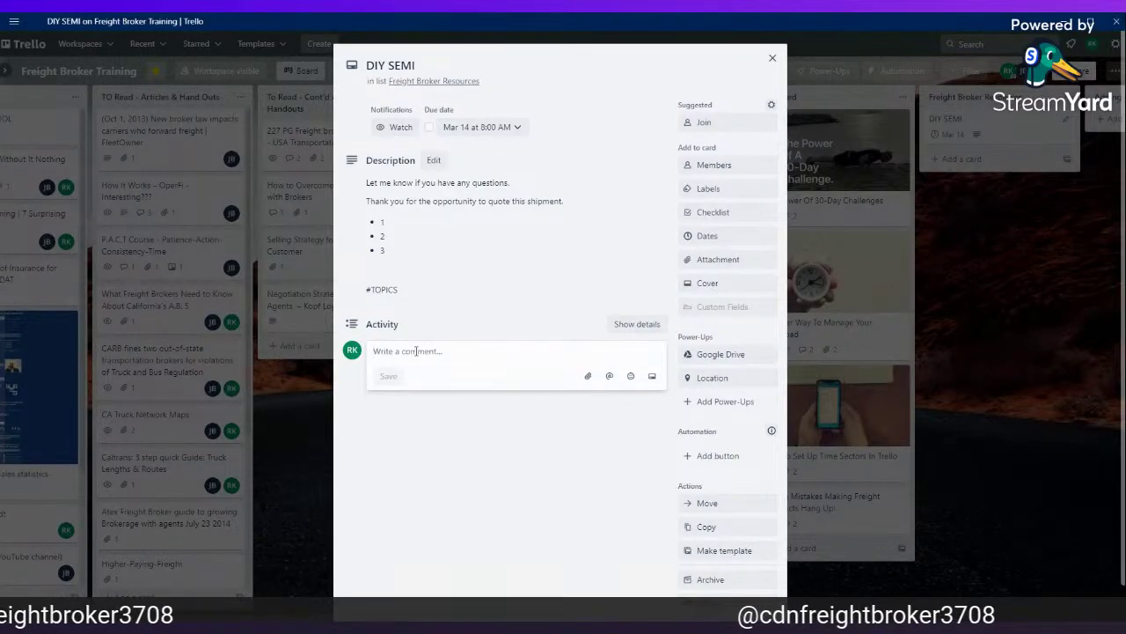
text(Spoke with DIY abo)
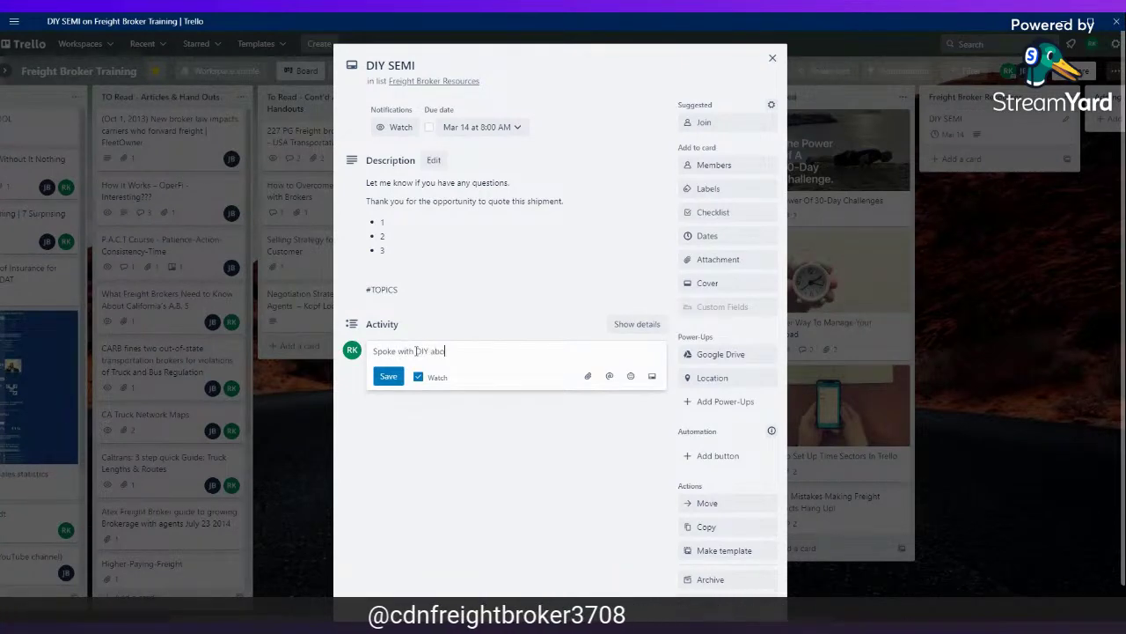
text(ut going live )
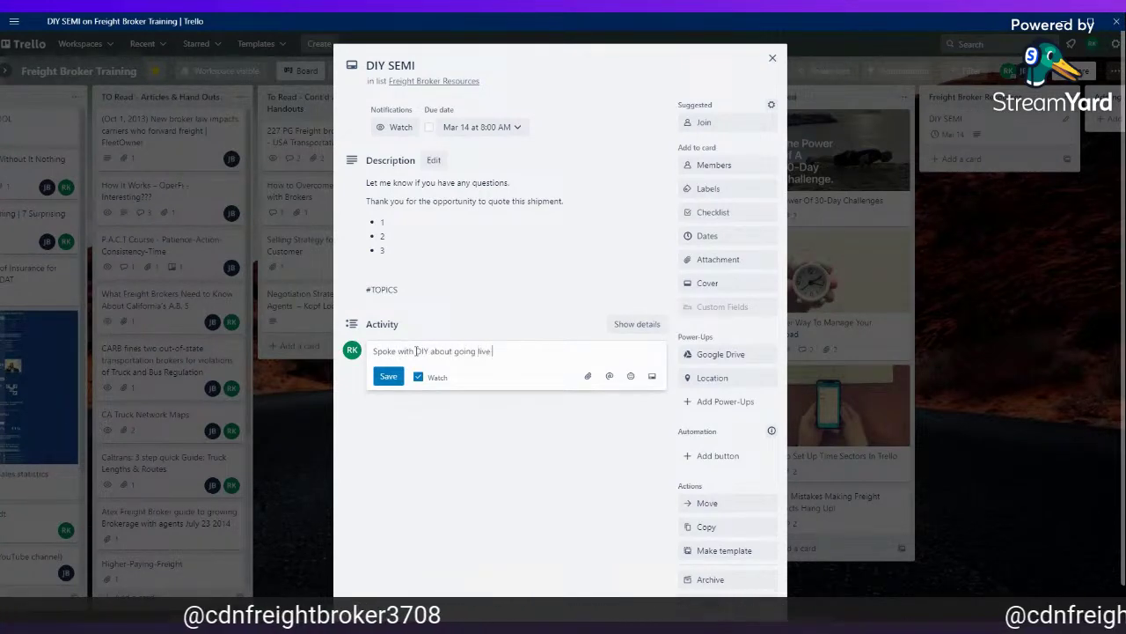
text(Sun, Mach 22/23)
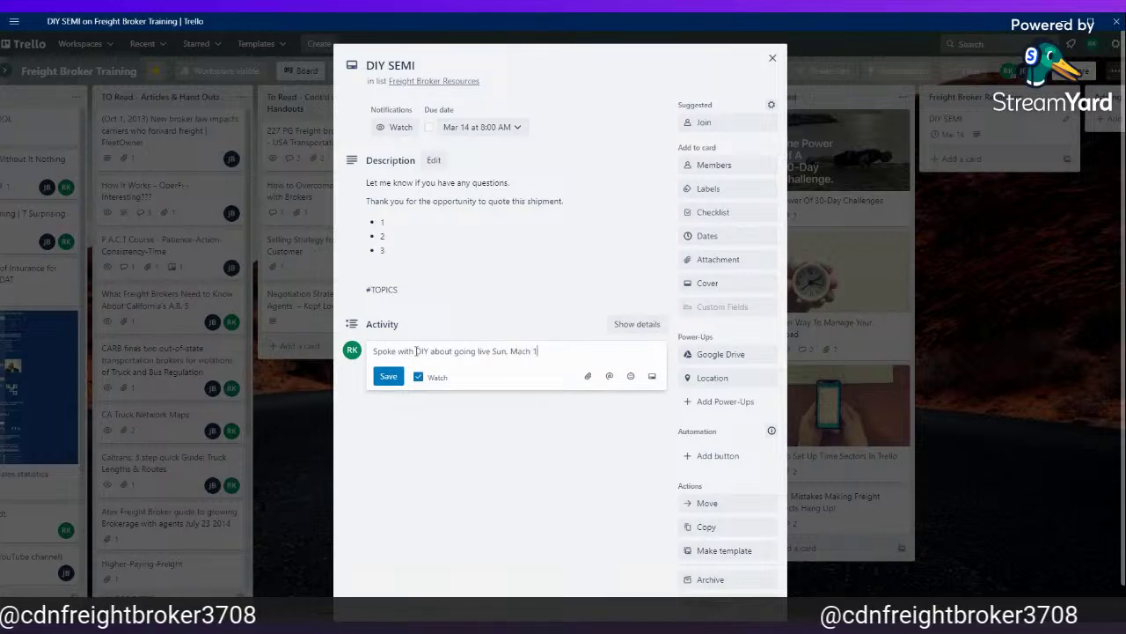
key(Return)
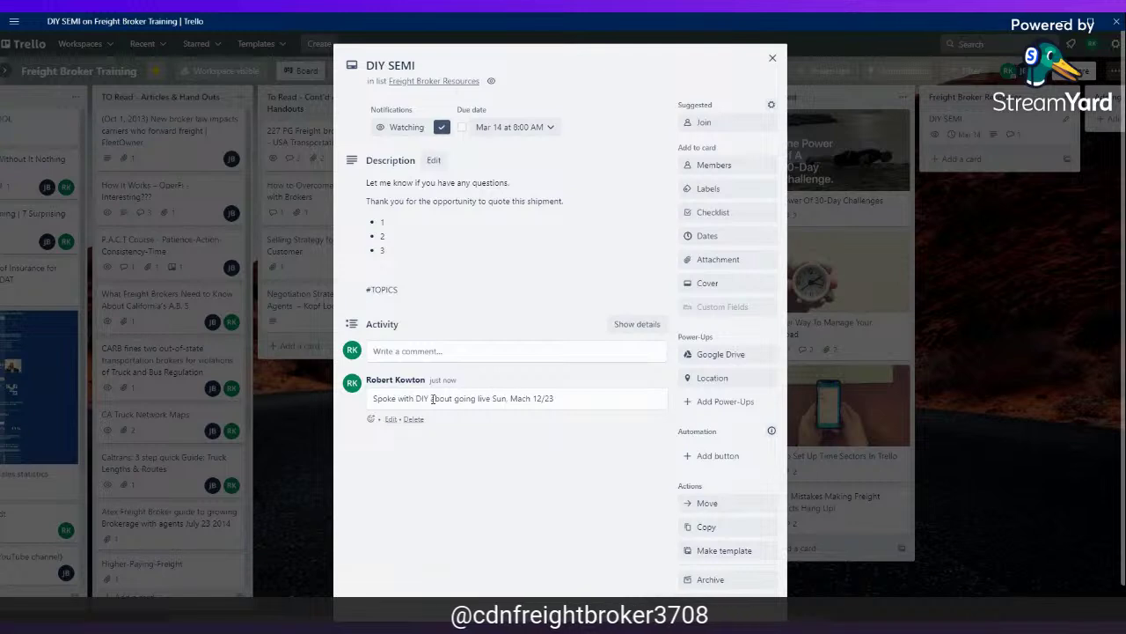
click(380, 352)
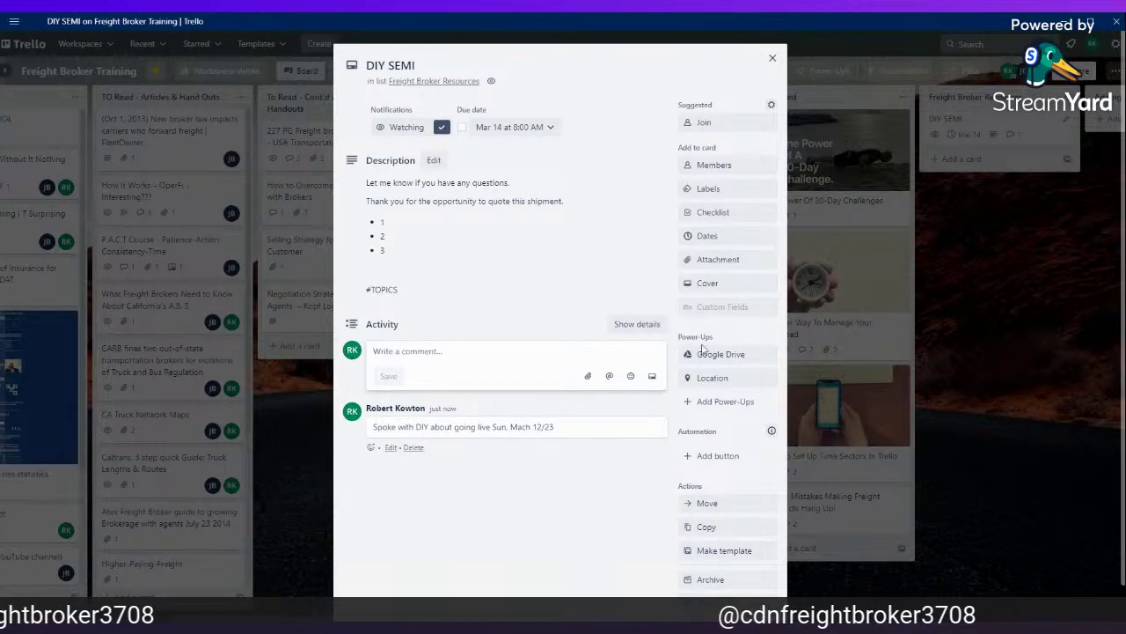
click(736, 356)
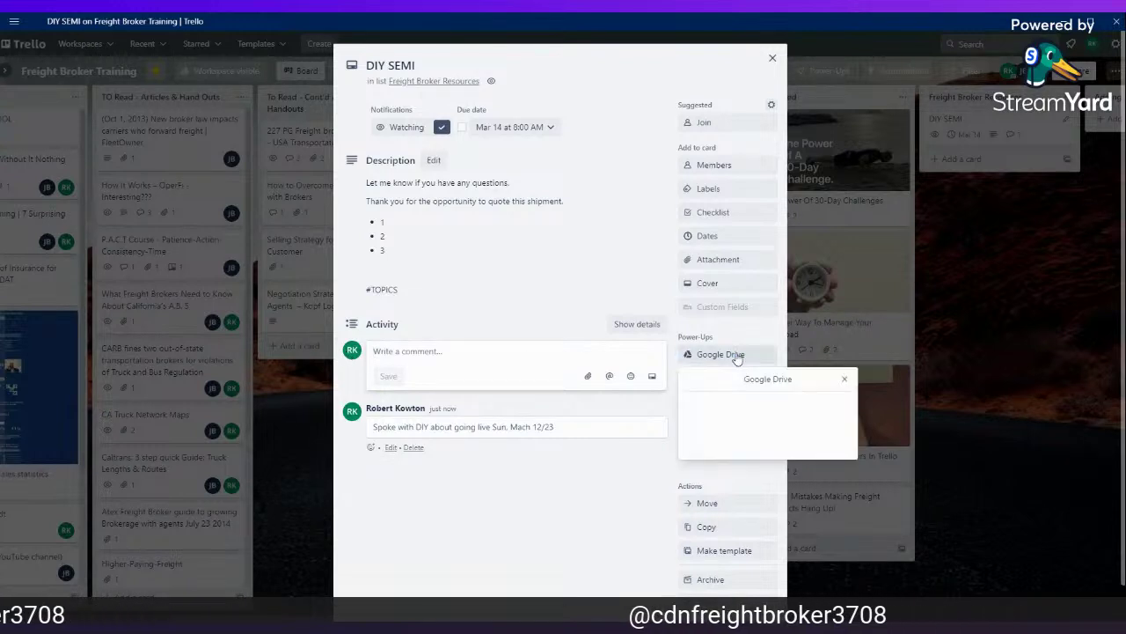
click(847, 376)
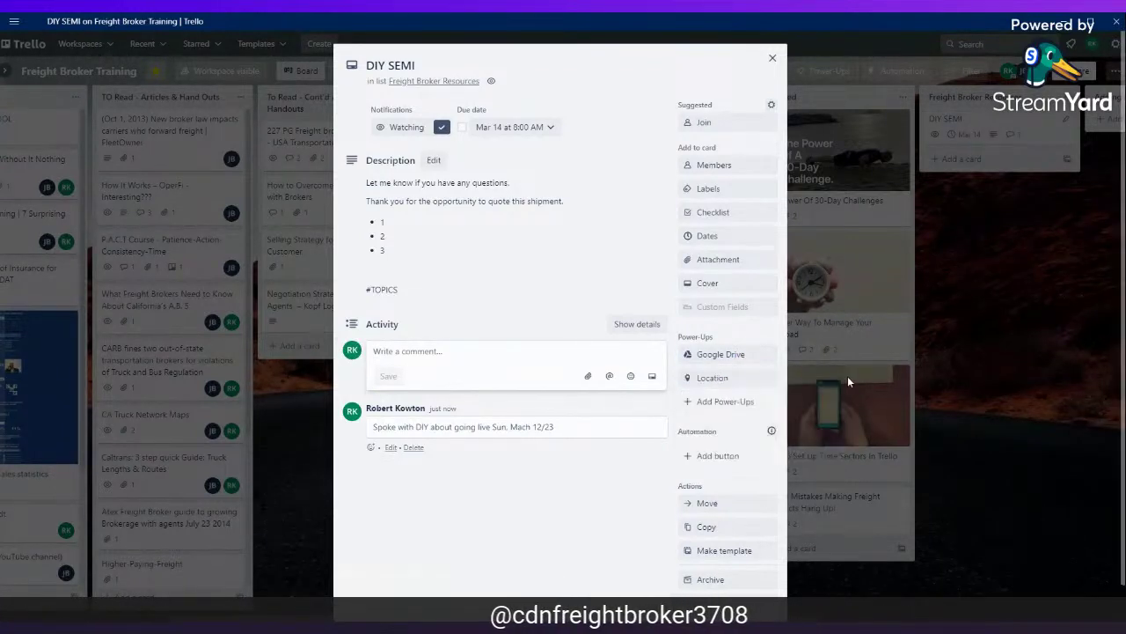
Add a checklist titled TO DO to the card with the items TASK 1, 2 and 3.
click(721, 212)
text(TO DO)
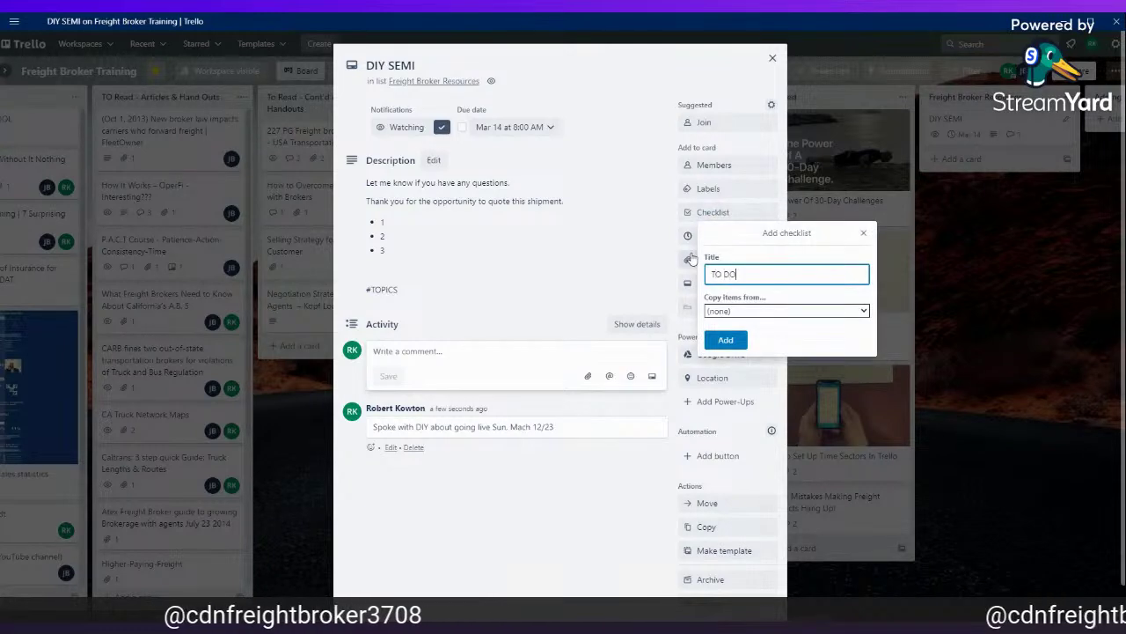
key(Return)
text(TASK 1)
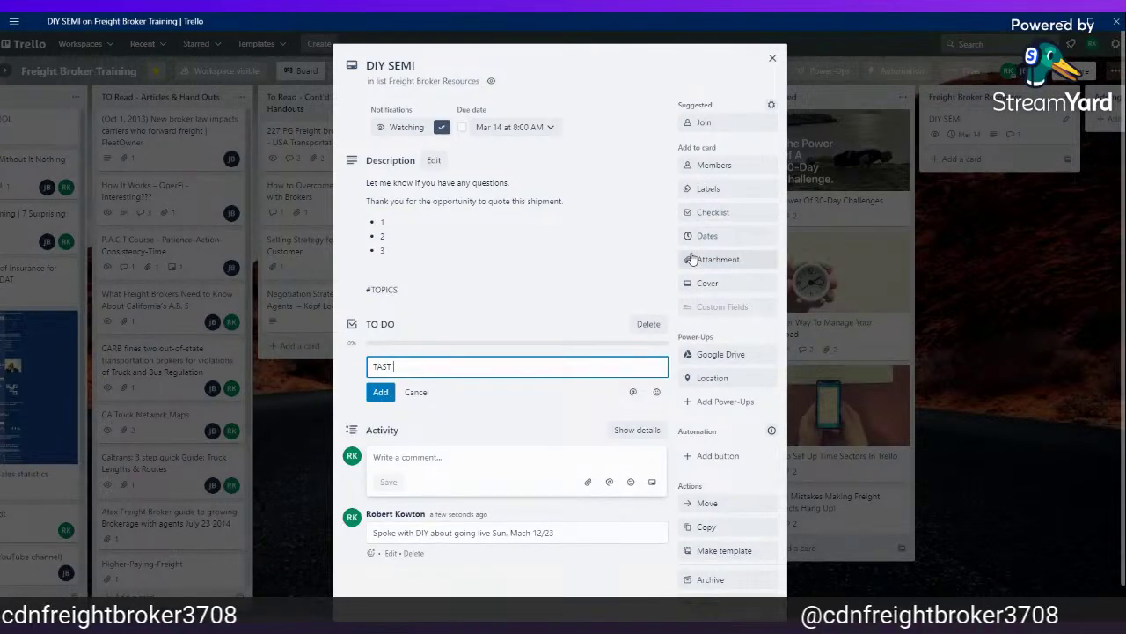
key(BackSpace)
key(BackSpace)
text(1)
key(Return)
text(2)
key(Return)
text(2)
key(Return)
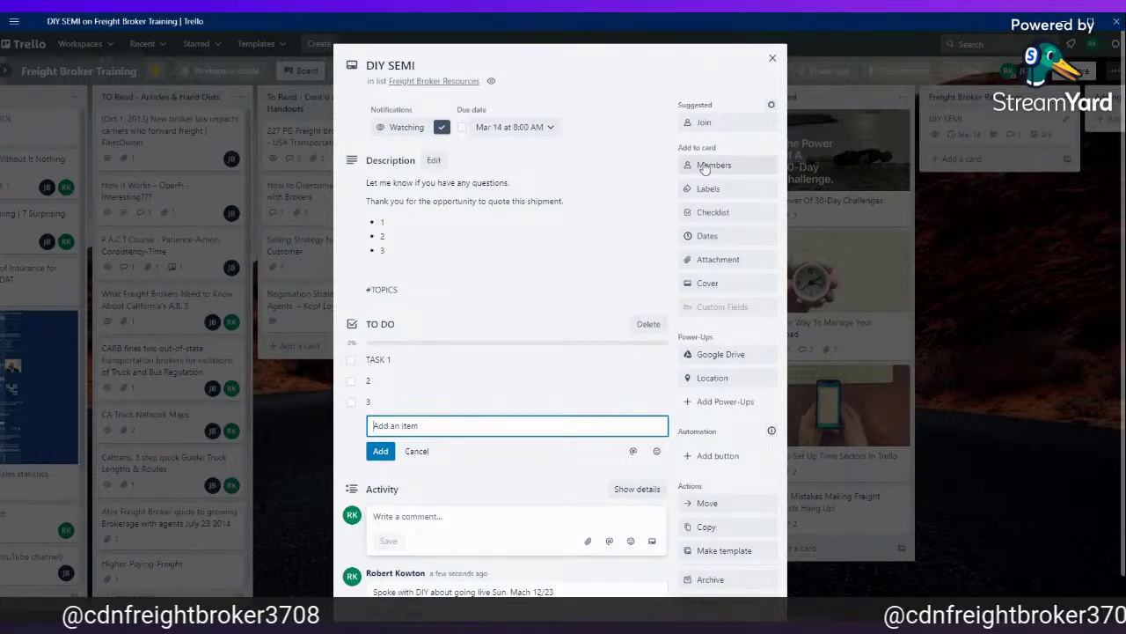
click(704, 122)
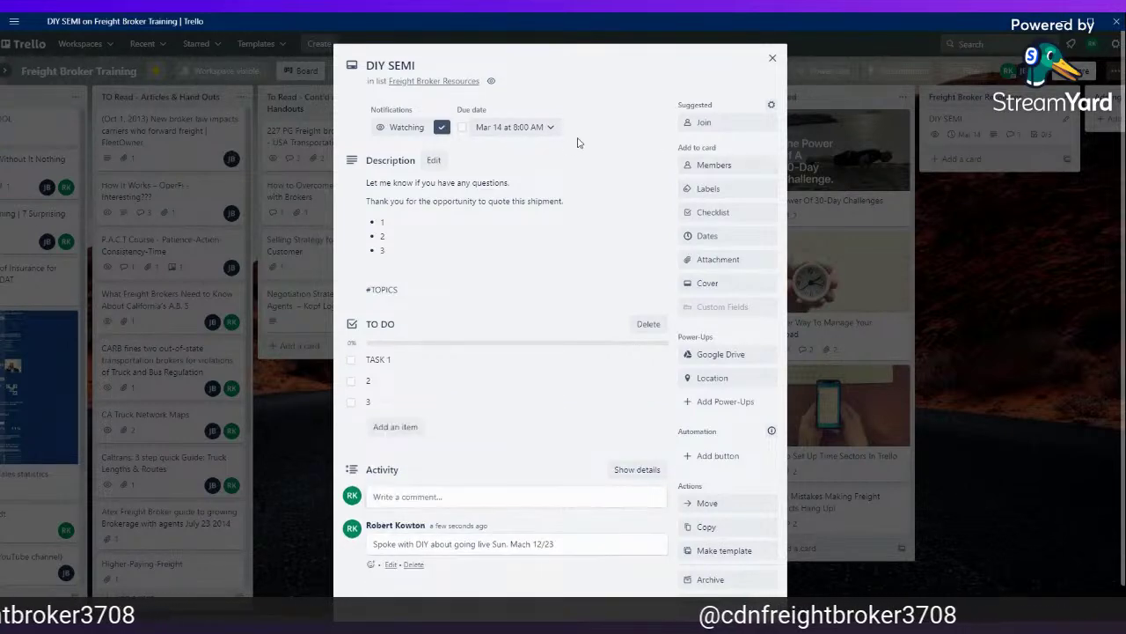
scroll(599, 291, down, 1)
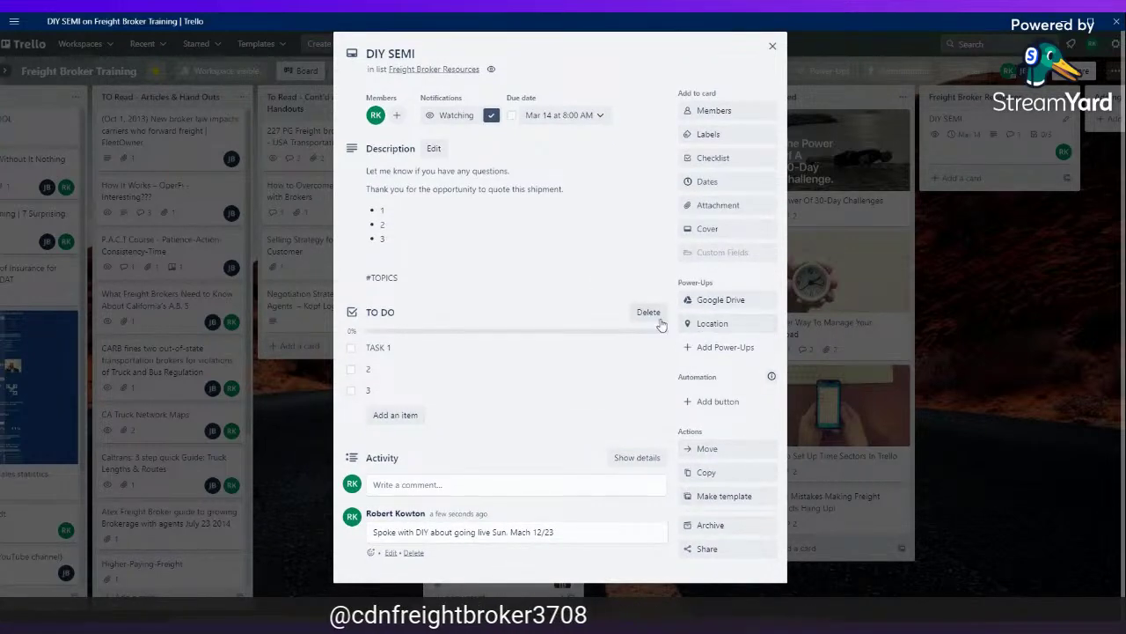
click(705, 208)
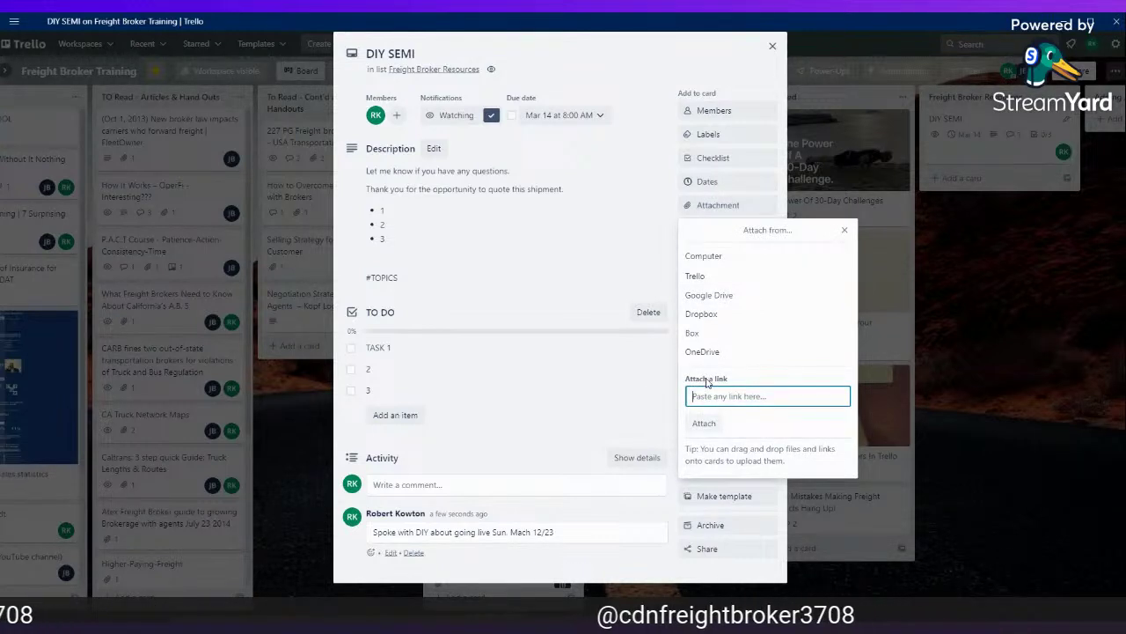
text(www.canada/cp.)
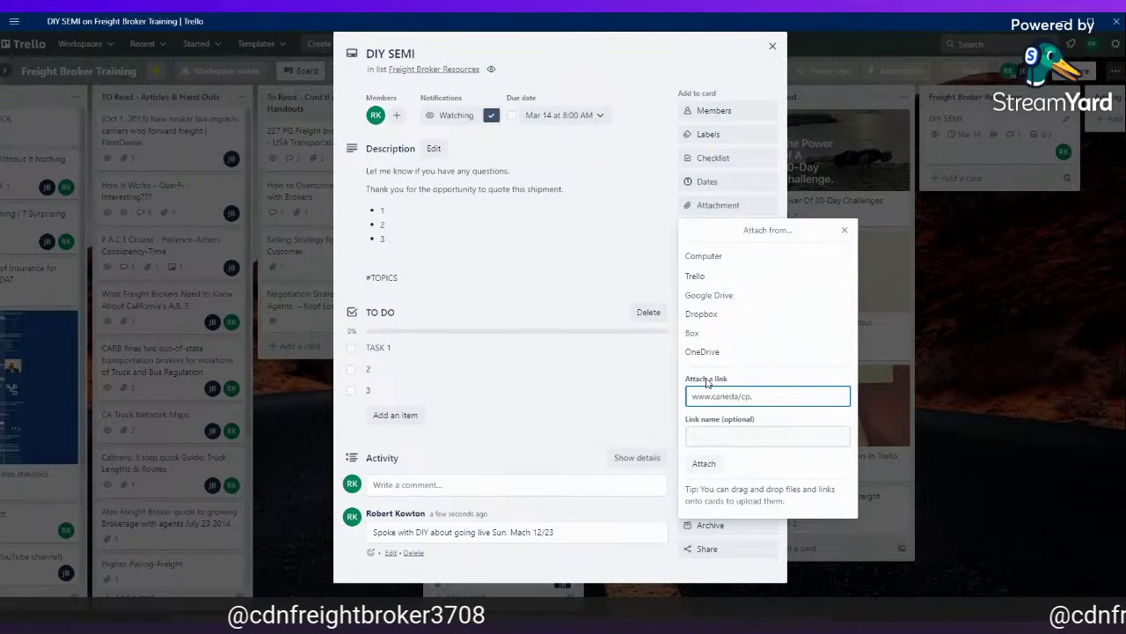
key(BackSpace)
key(BackSpace)
key(BackSpace)
key(BackSpace)
text(.com)
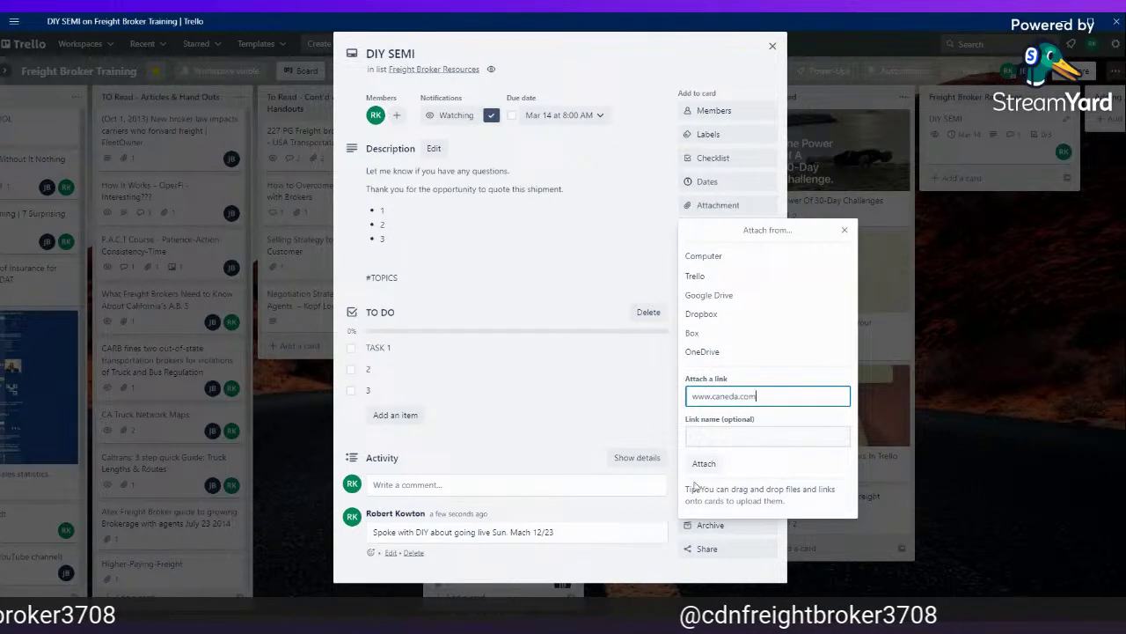
click(701, 463)
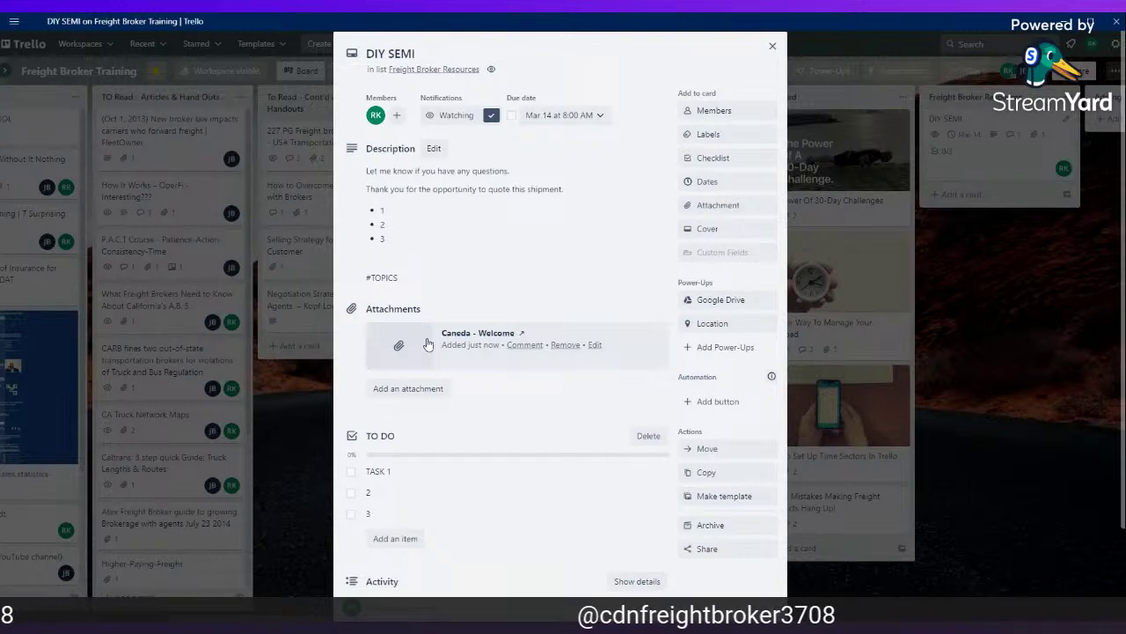
Close the DIY SEMI card's details and apply the red label to the card from the board.
click(773, 48)
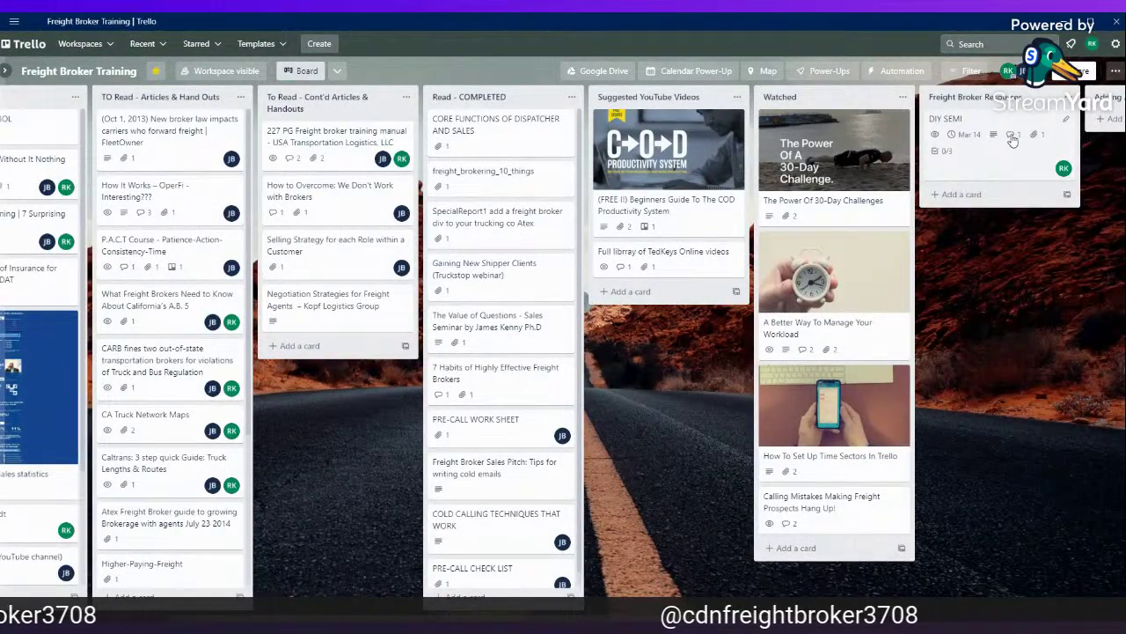
click(1065, 120)
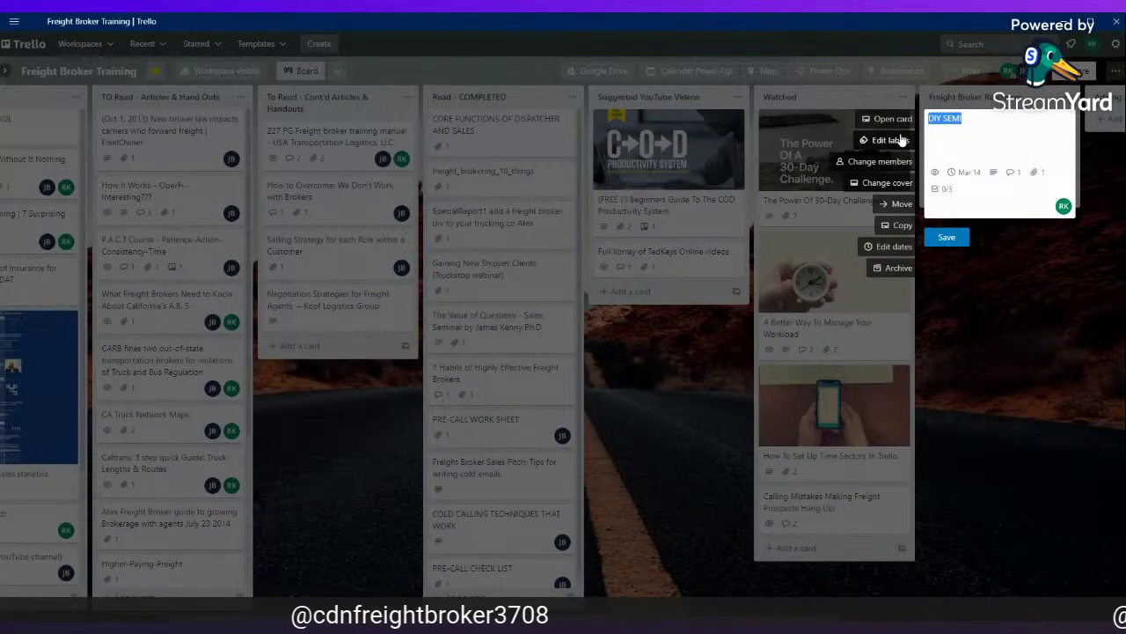
click(890, 140)
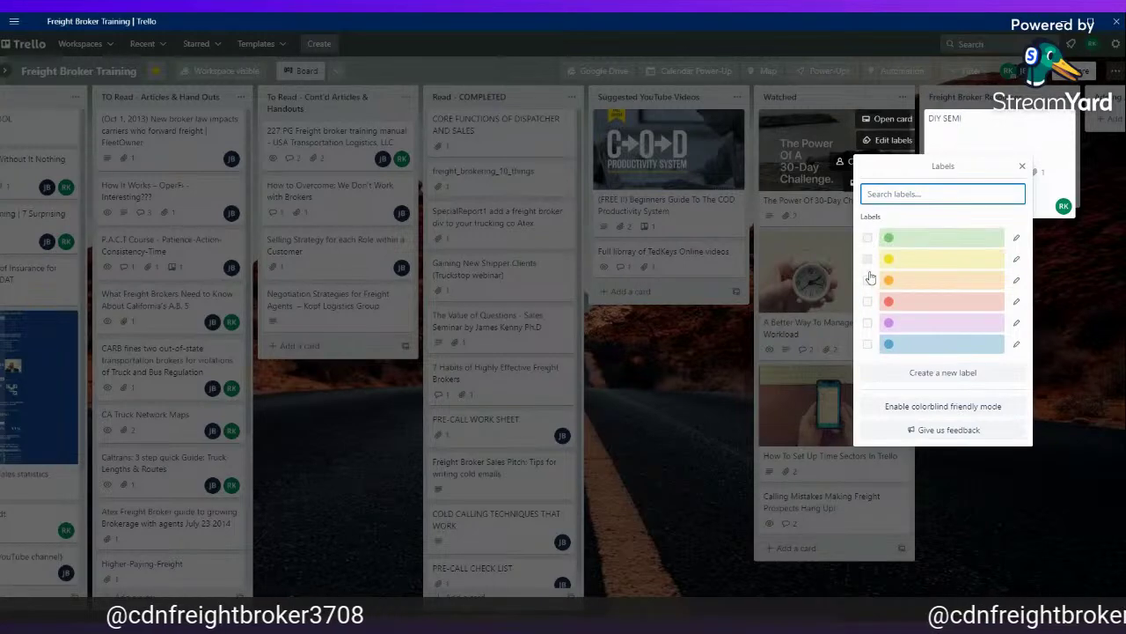
click(867, 301)
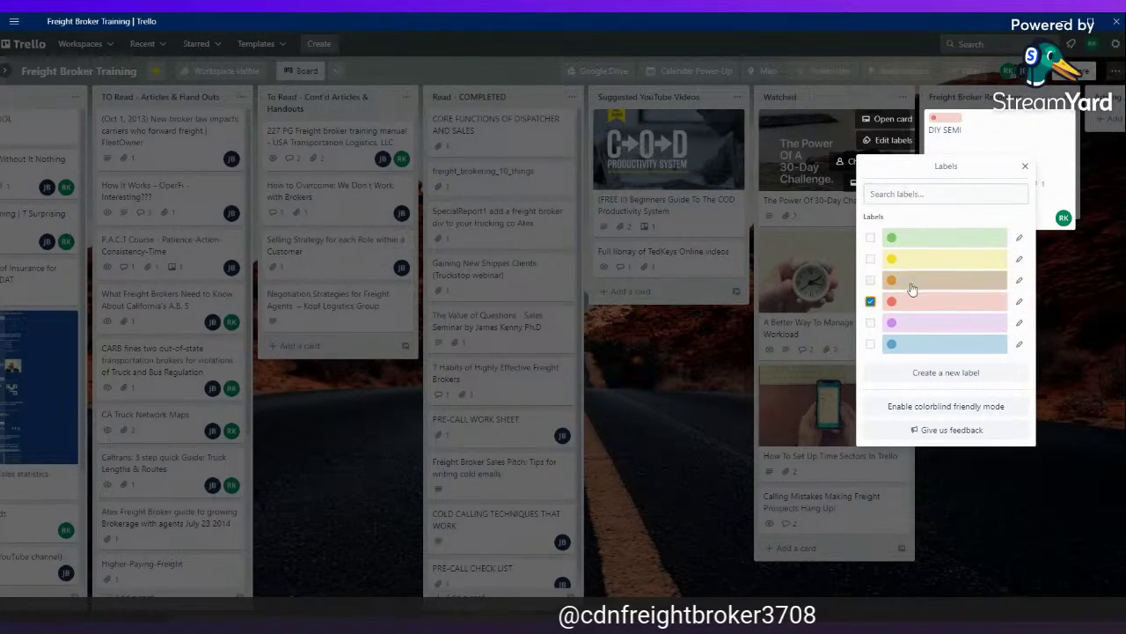
Title the red label URGENT, give it the darker red color, and save the label and card.
click(1018, 301)
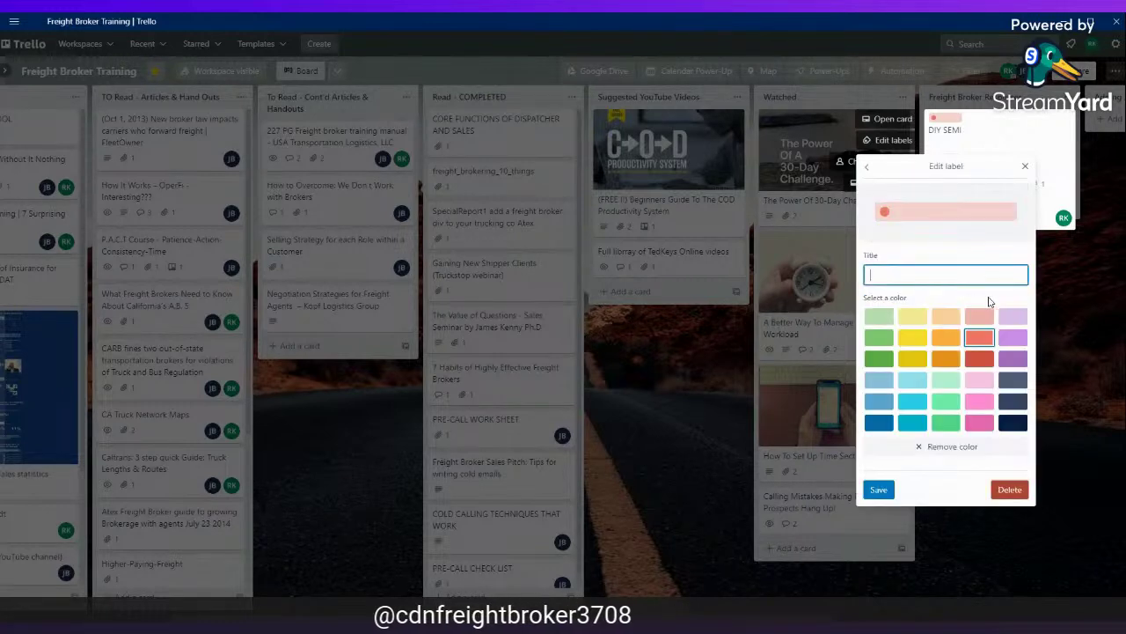
text(URGENT)
click(979, 358)
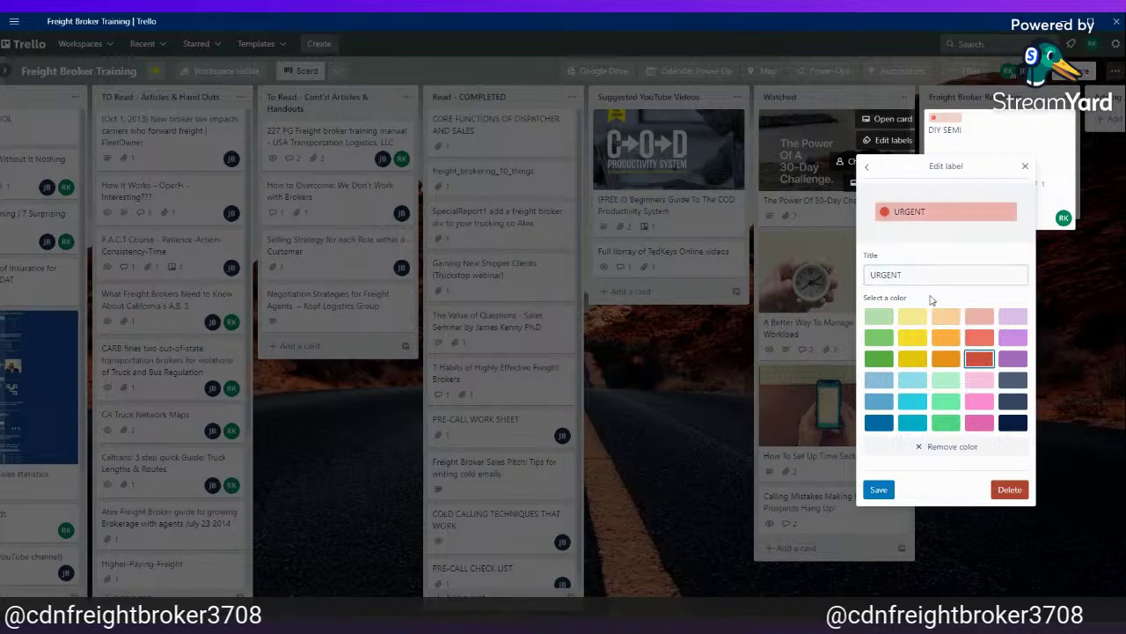
click(875, 487)
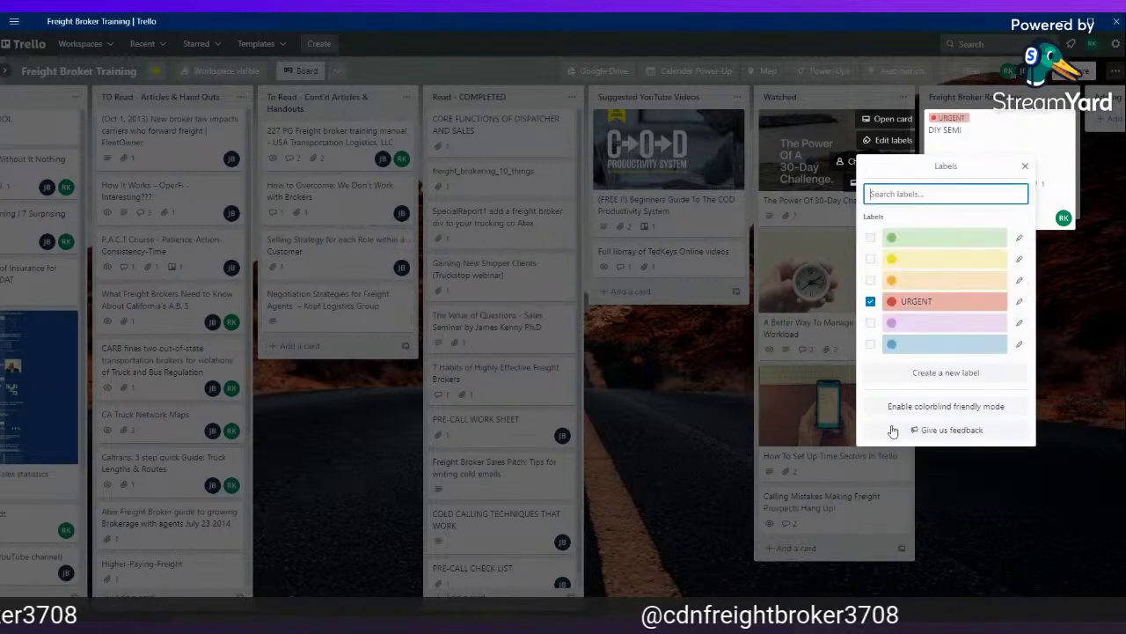
click(1048, 137)
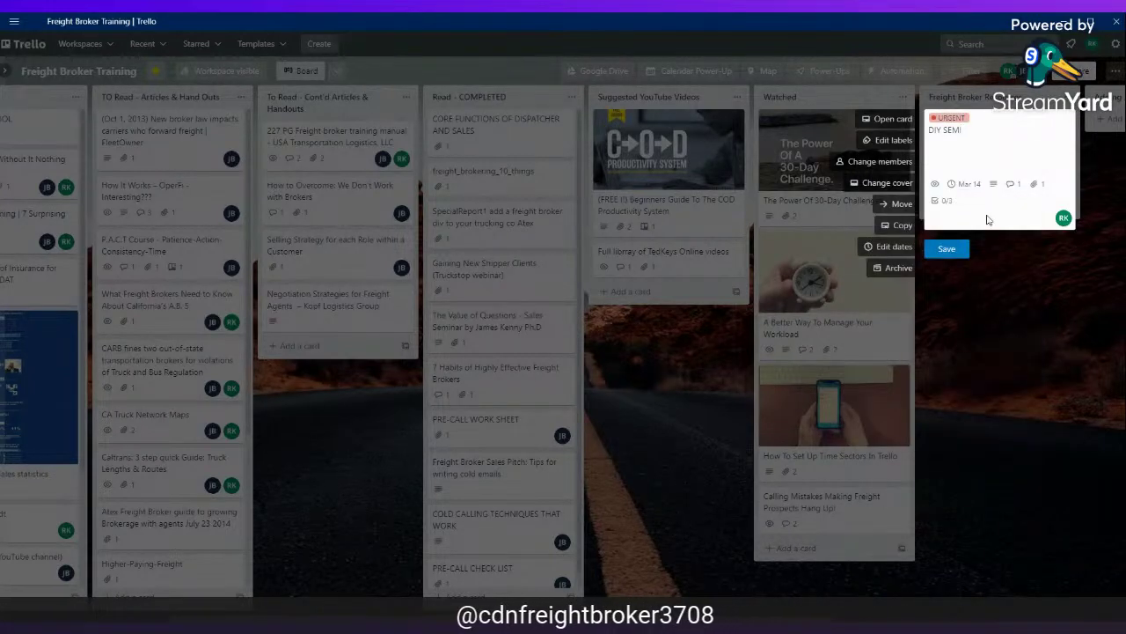
click(947, 249)
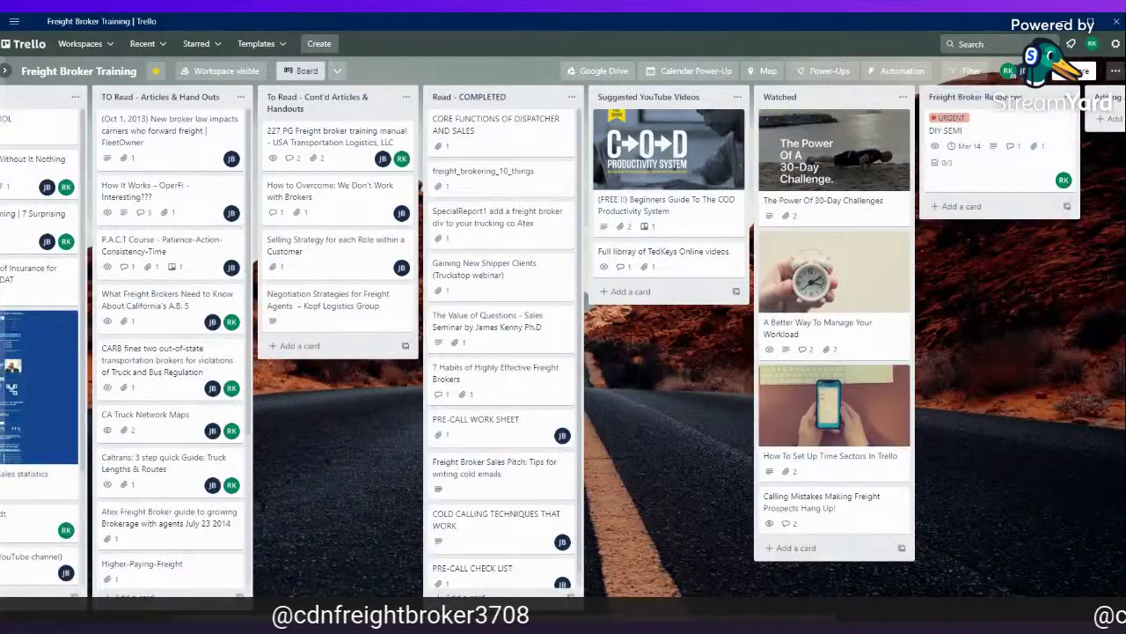
click(1115, 72)
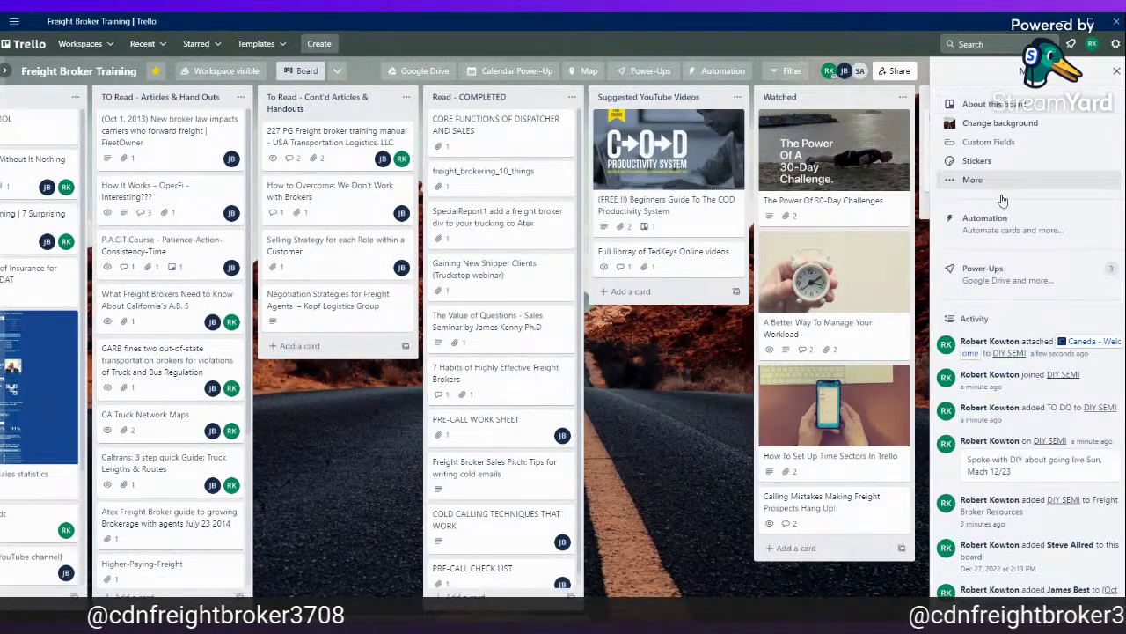
click(971, 179)
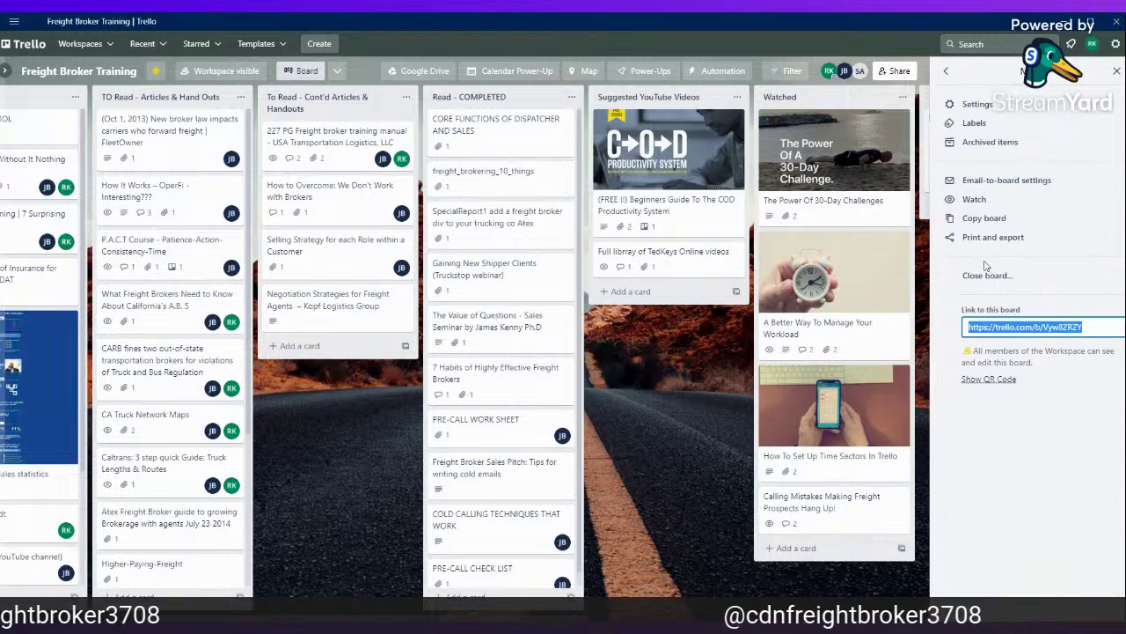
click(947, 74)
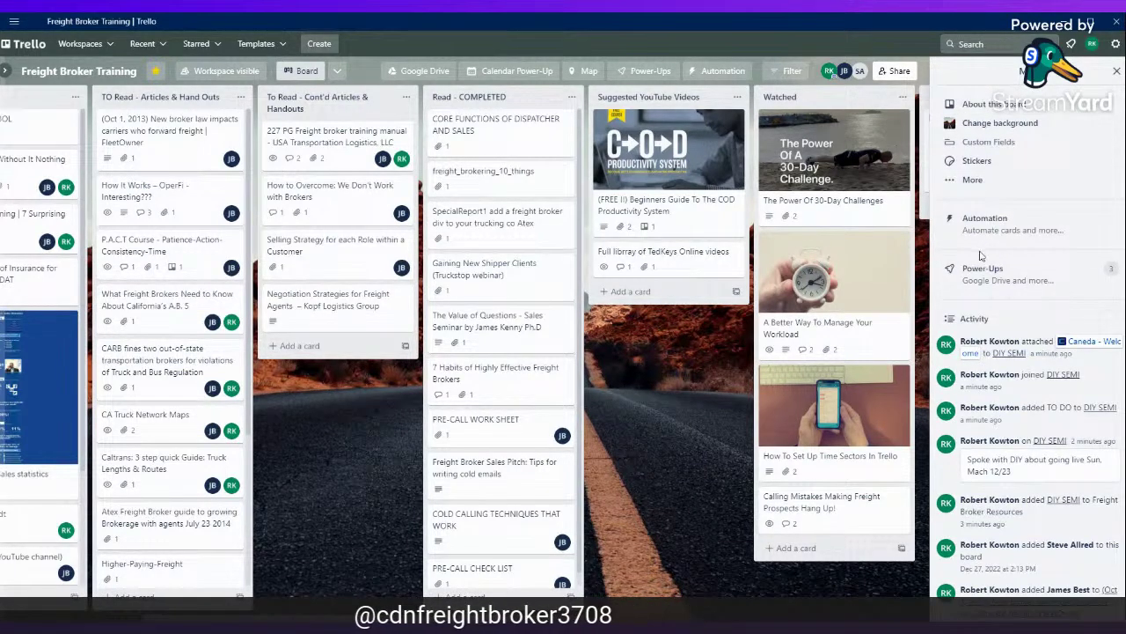
click(965, 180)
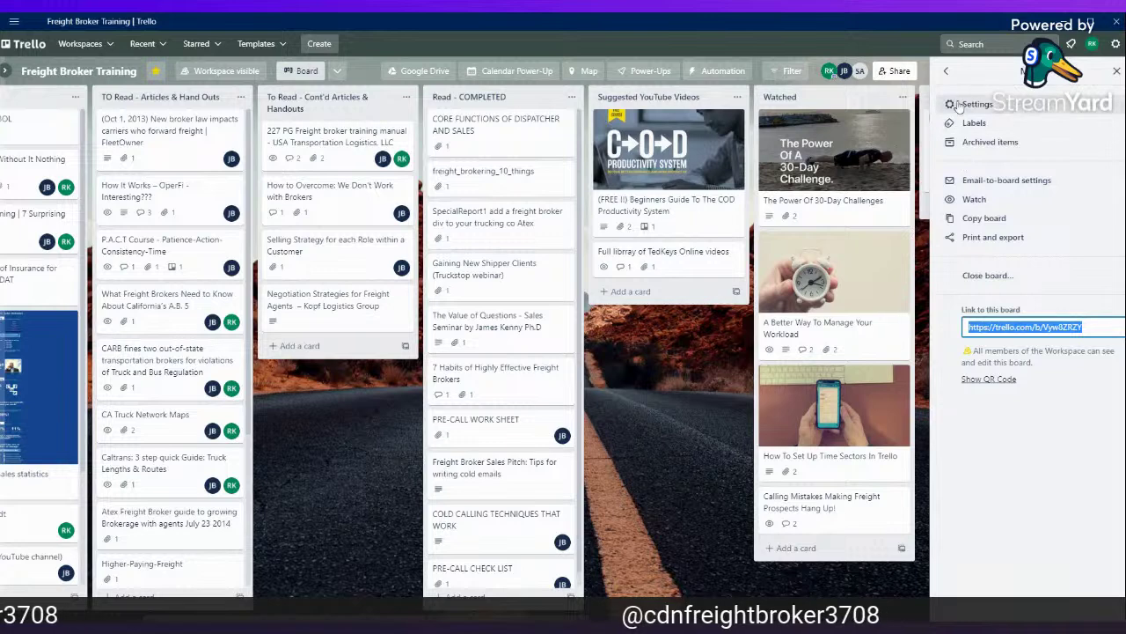
click(946, 71)
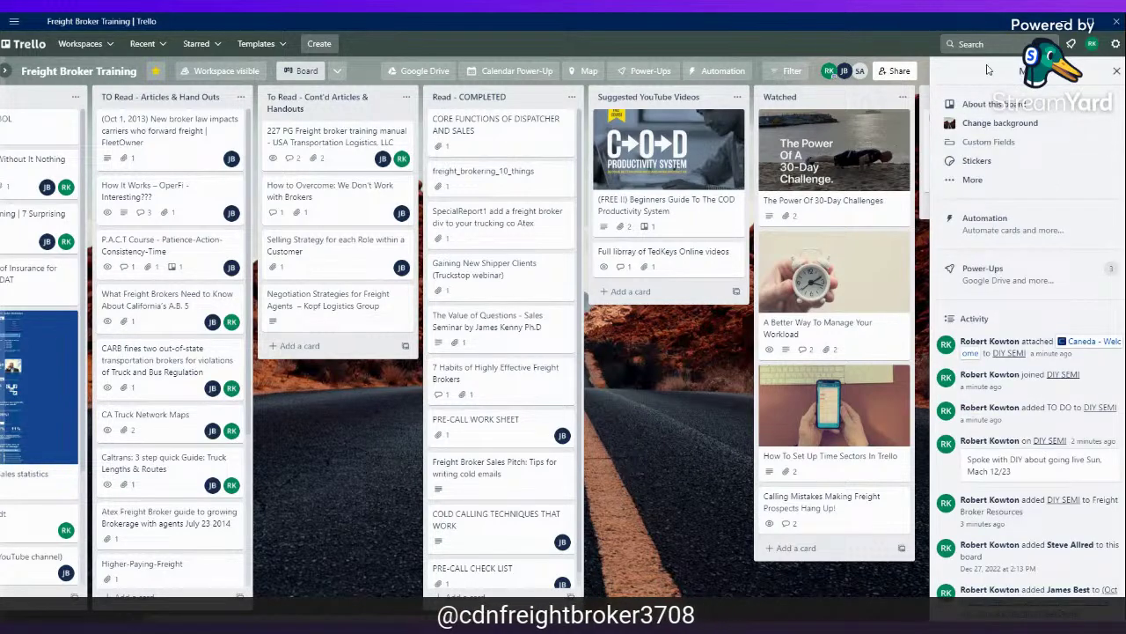
click(1115, 73)
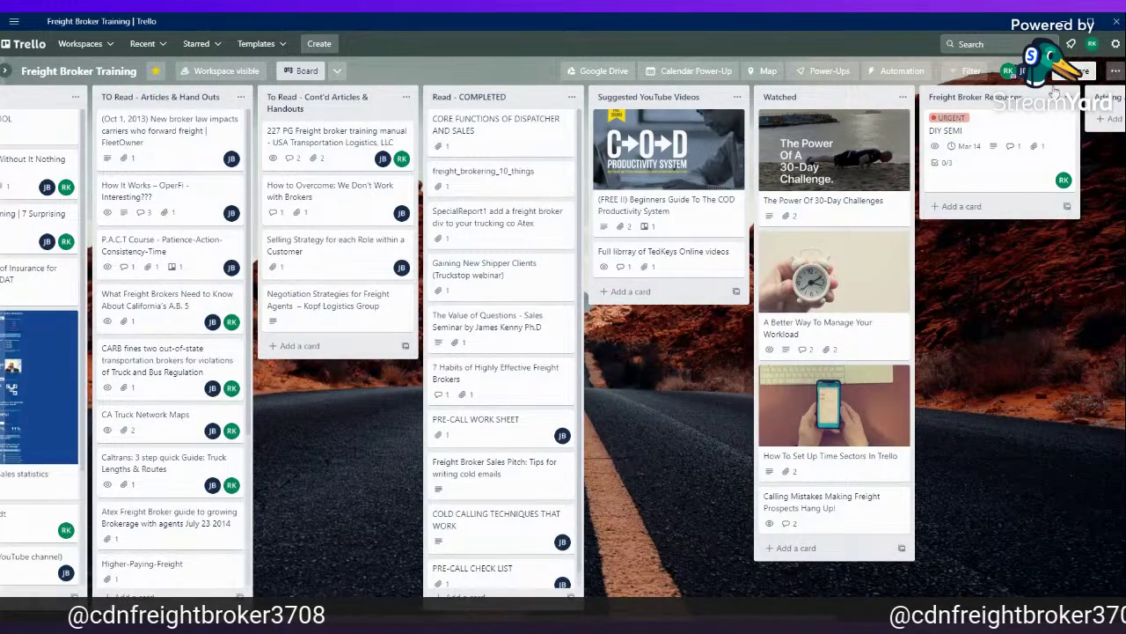
Filter the board to show only cards carrying the URGENT label.
click(972, 72)
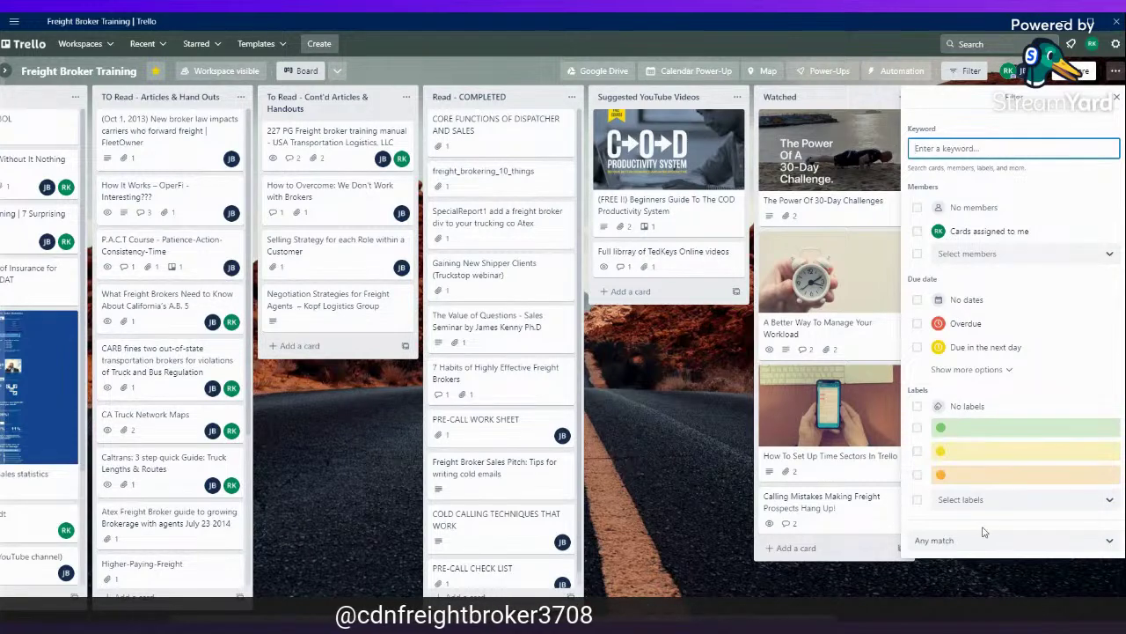
click(1111, 499)
click(1021, 584)
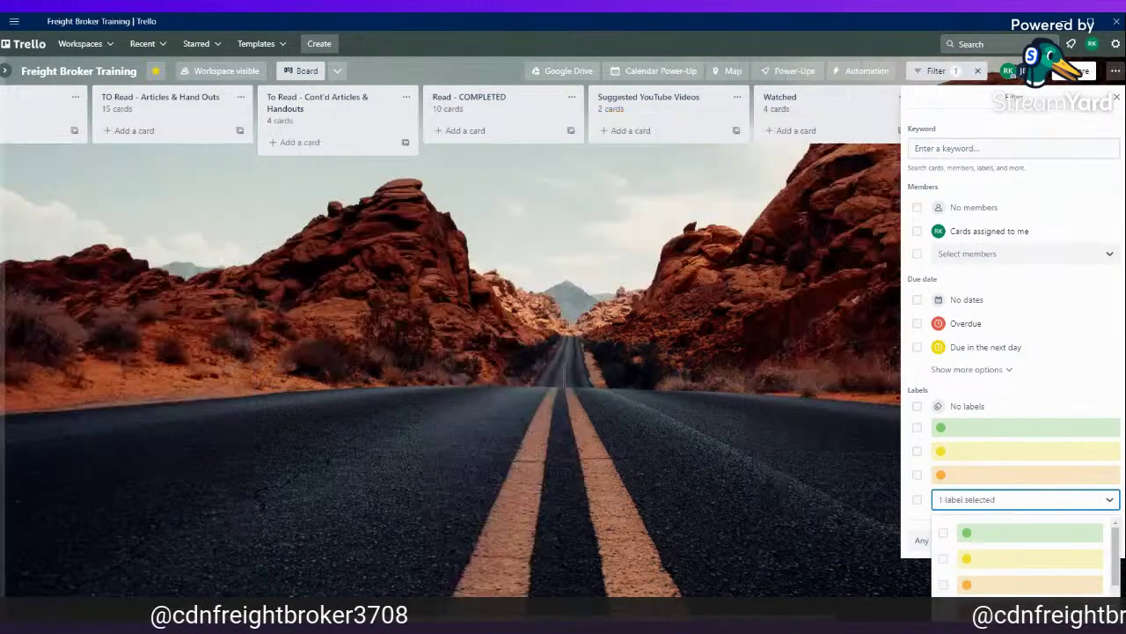
click(767, 250)
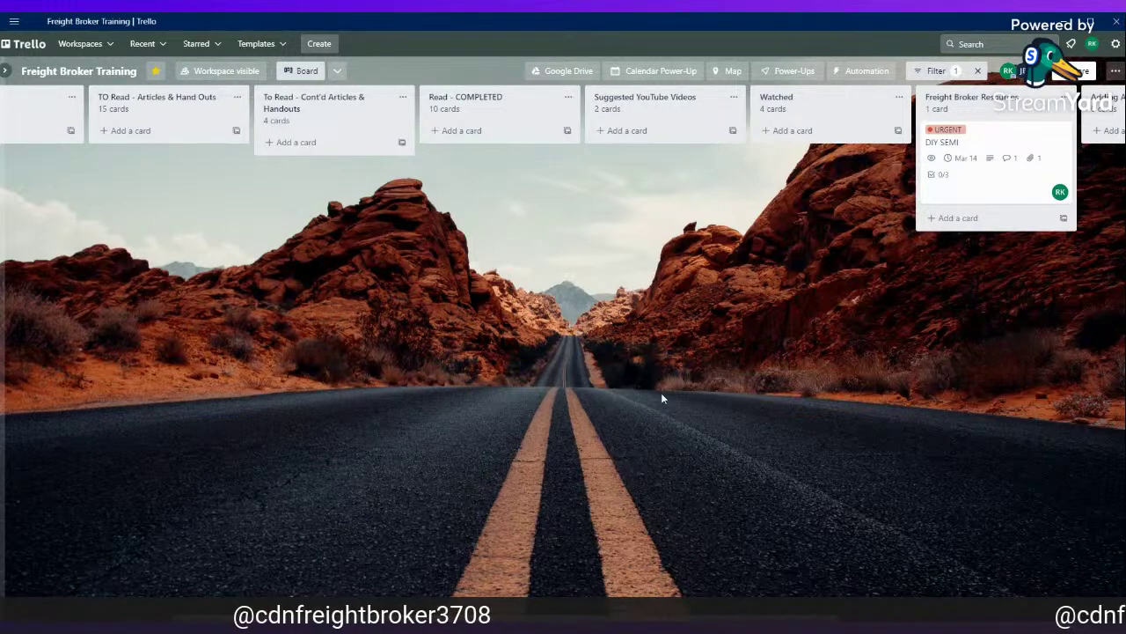
Add three lists named TO DO, DOING and DONE after the LLC Tax information list.
drag(621, 376, 117, 433)
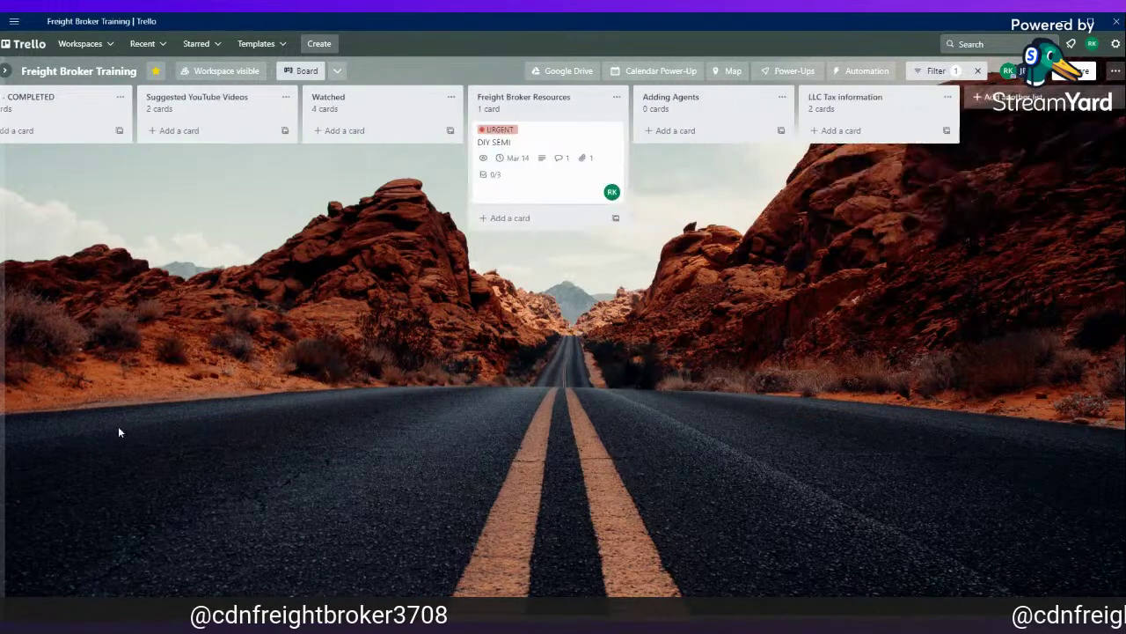
click(656, 98)
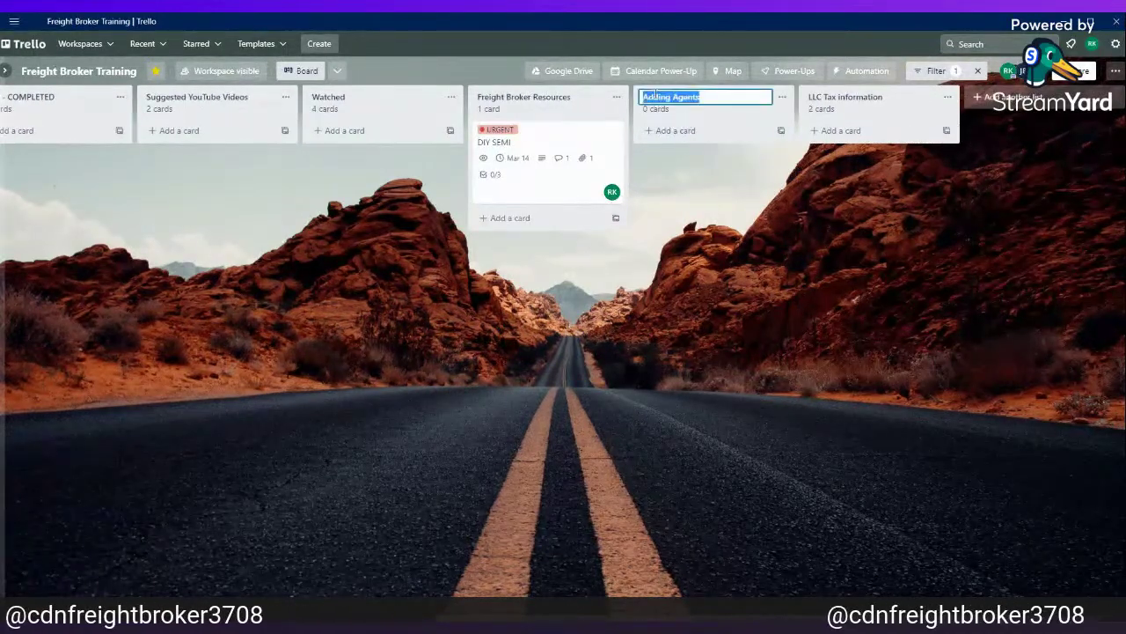
click(988, 100)
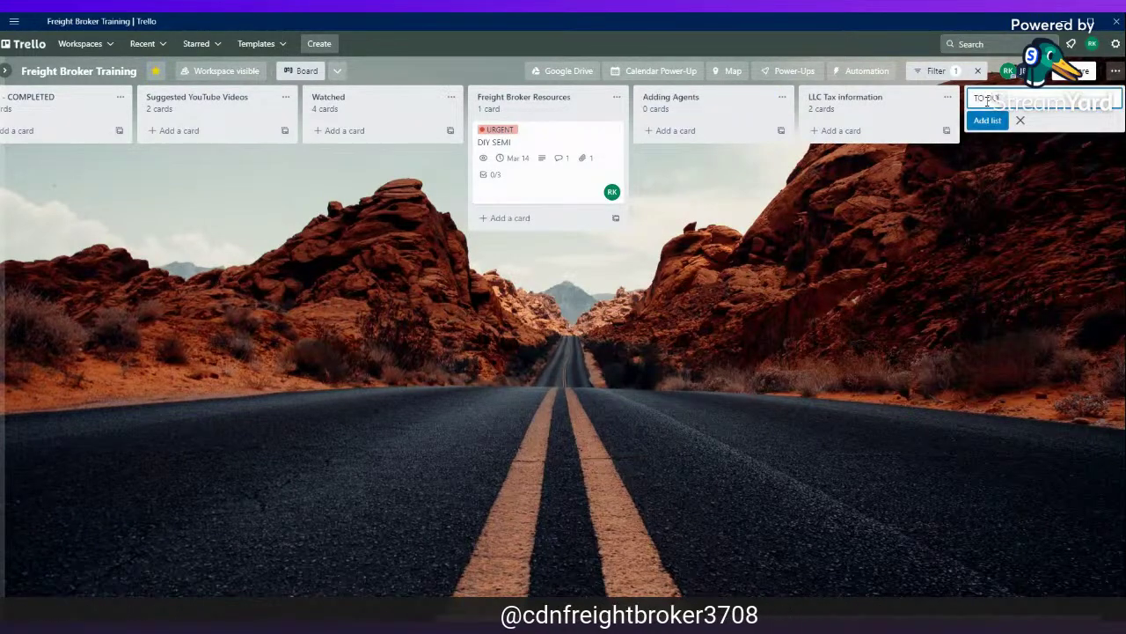
key(Return)
text(DO)
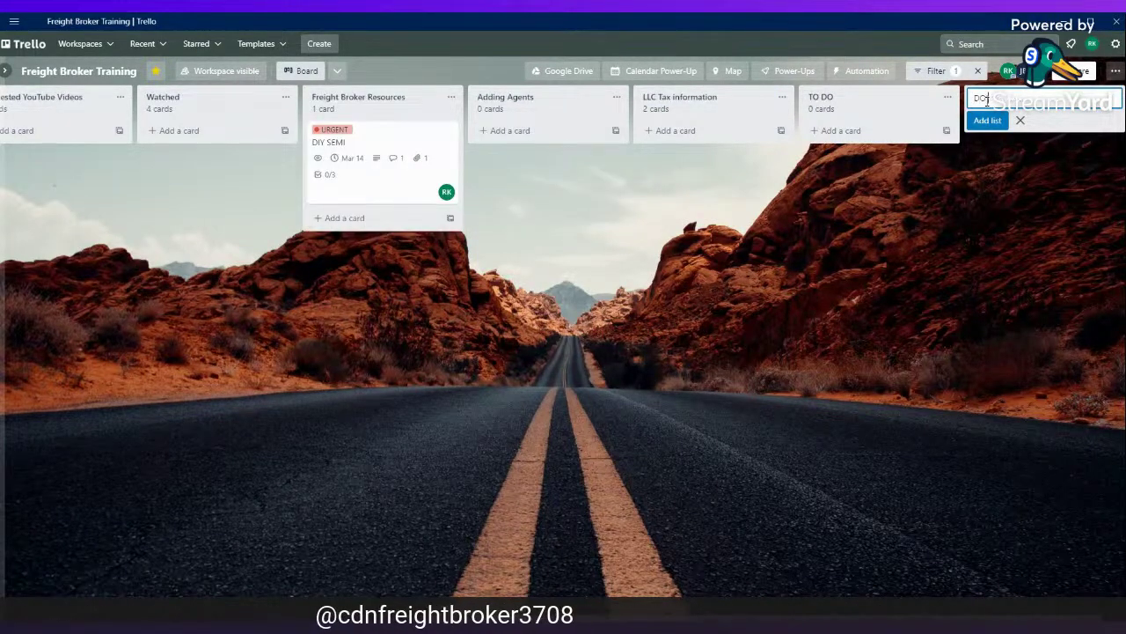
text(ING)
key(Return)
text(DONE)
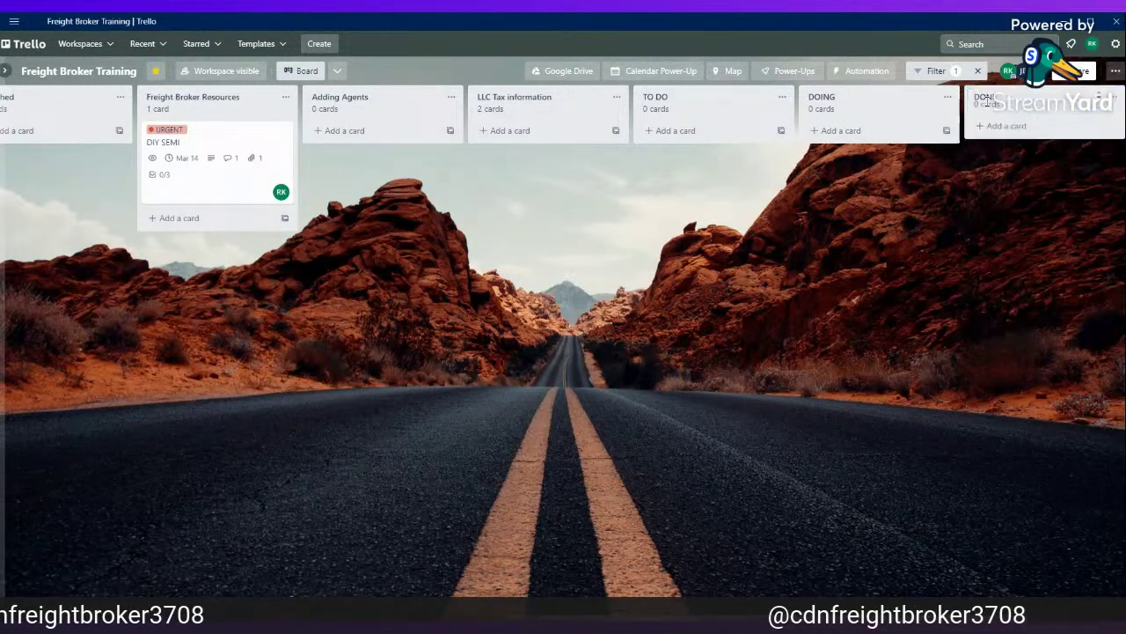
key(Return)
Add the cards Buy tires and Renew insurance to the TO DO list, and move Buy tires to DOING.
click(693, 130)
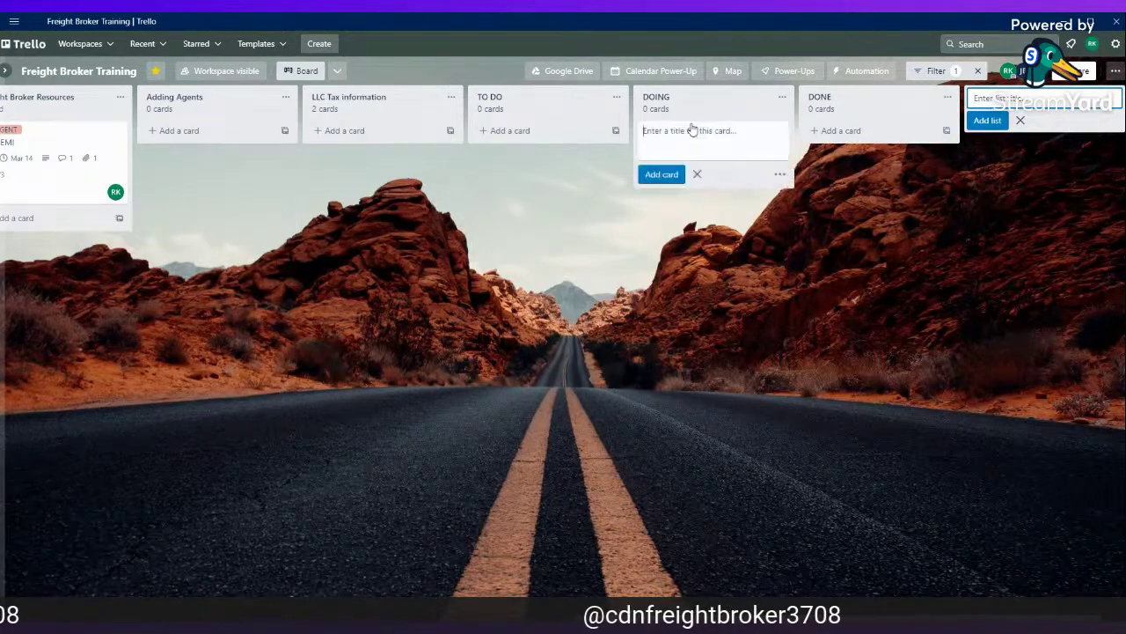
click(523, 141)
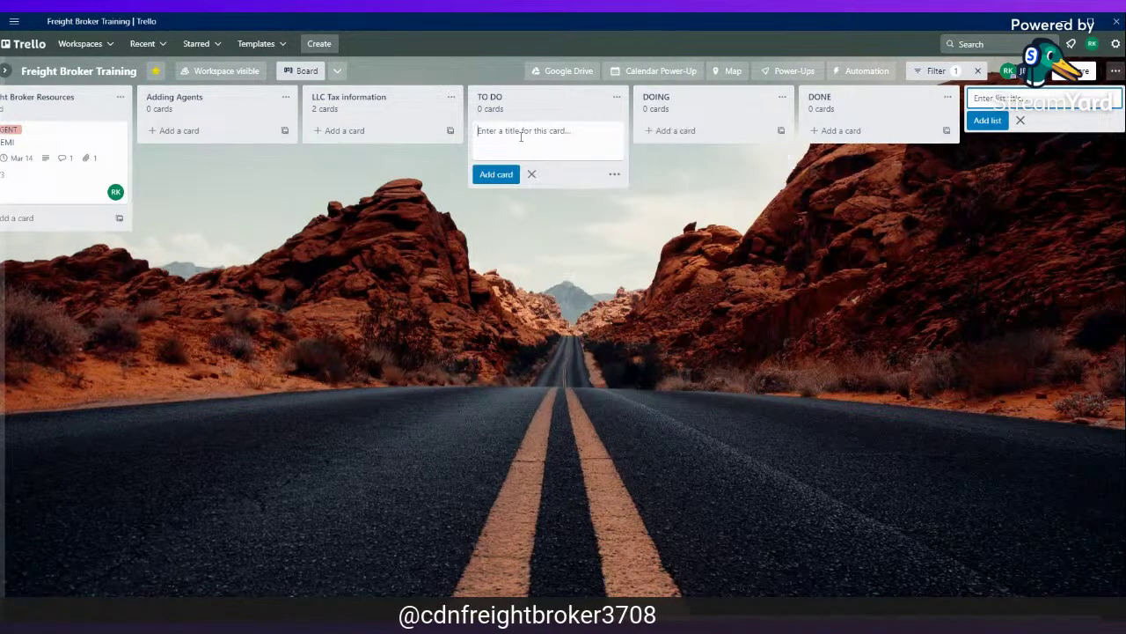
text(Buy tires)
key(Return)
text(Re)
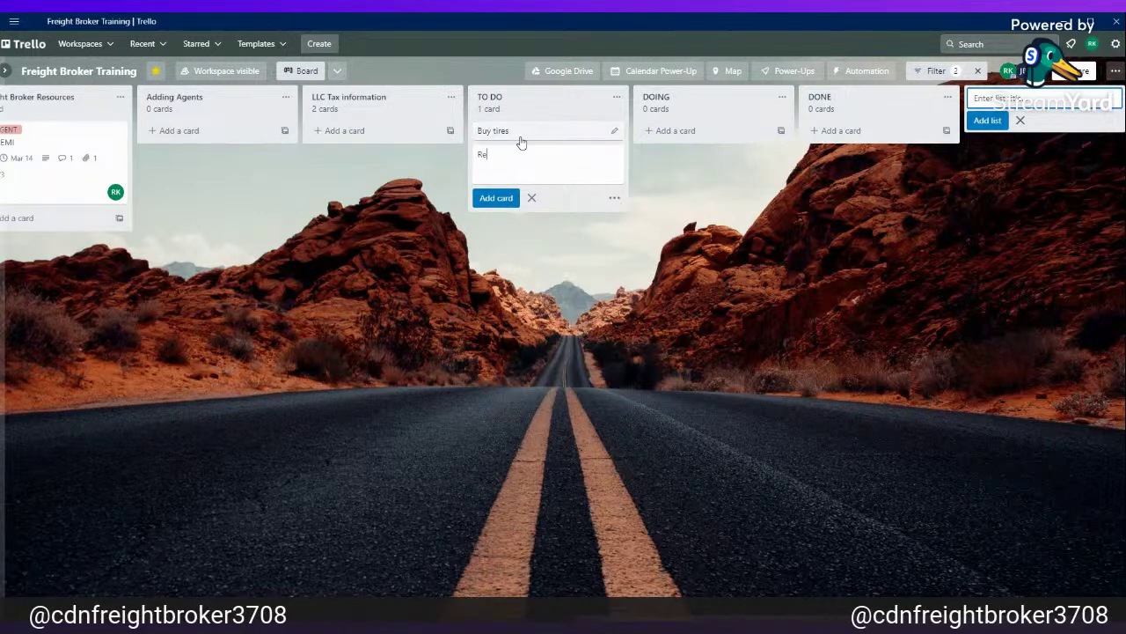
text(new insurance)
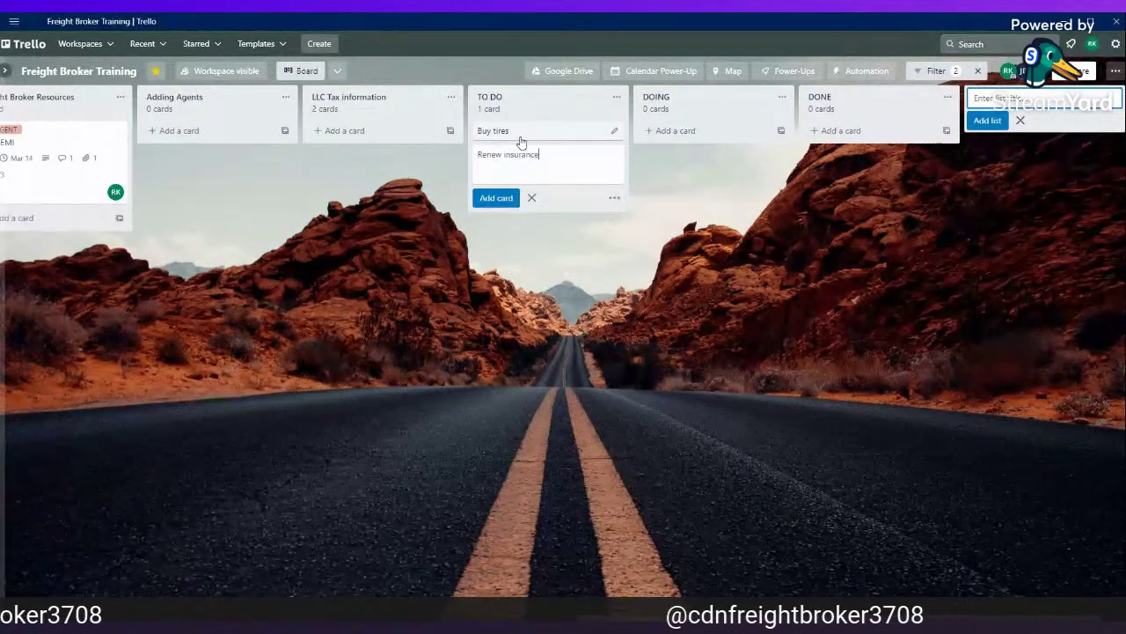
key(Return)
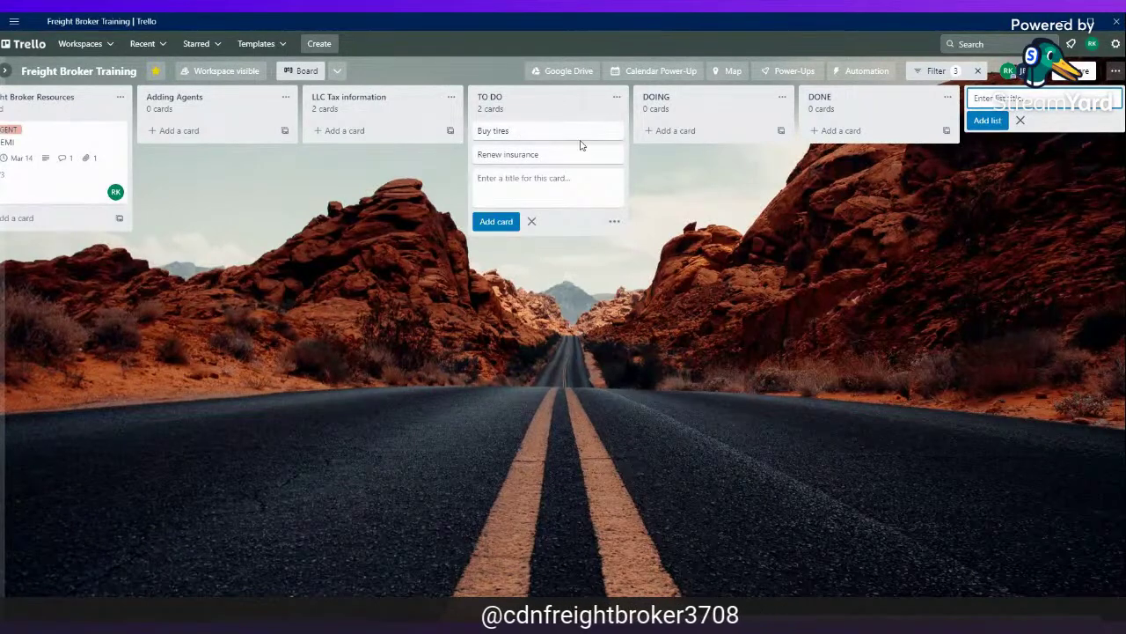
drag(541, 132, 674, 134)
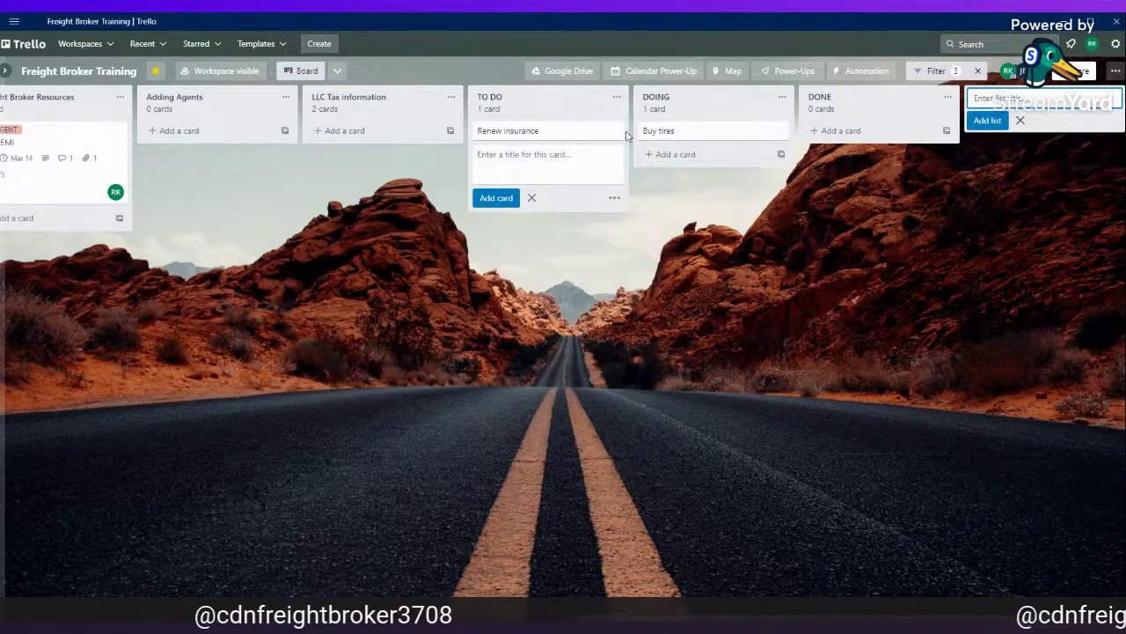
drag(592, 134, 558, 148)
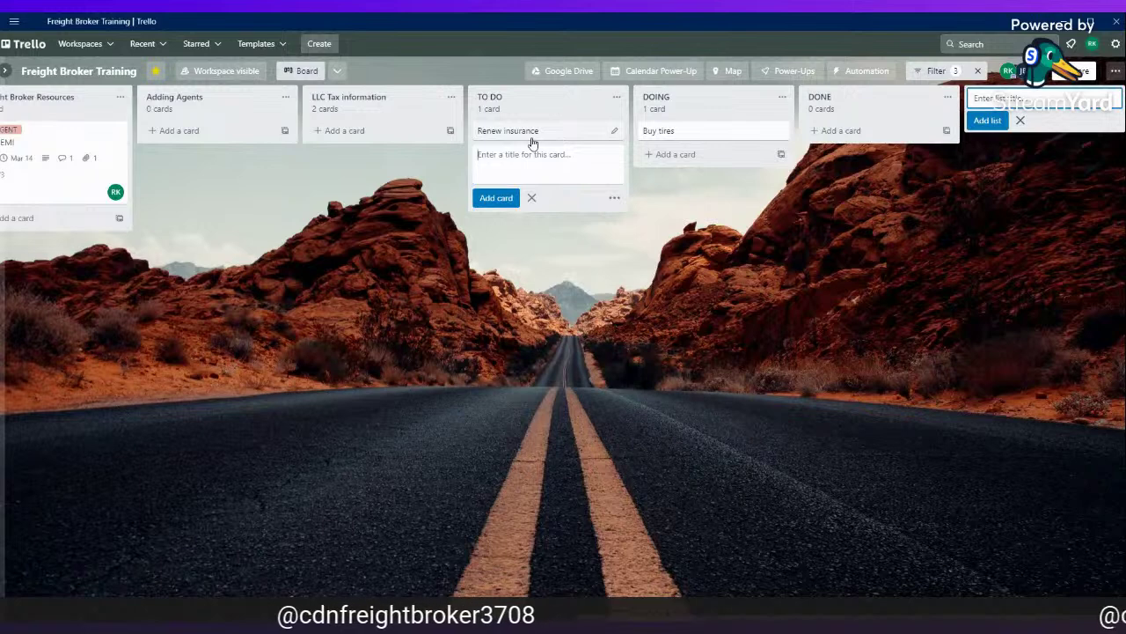
Add the card Call broker A to the TO DO list and move it to DOING beneath Buy tires.
click(483, 154)
text(Sall broker A)
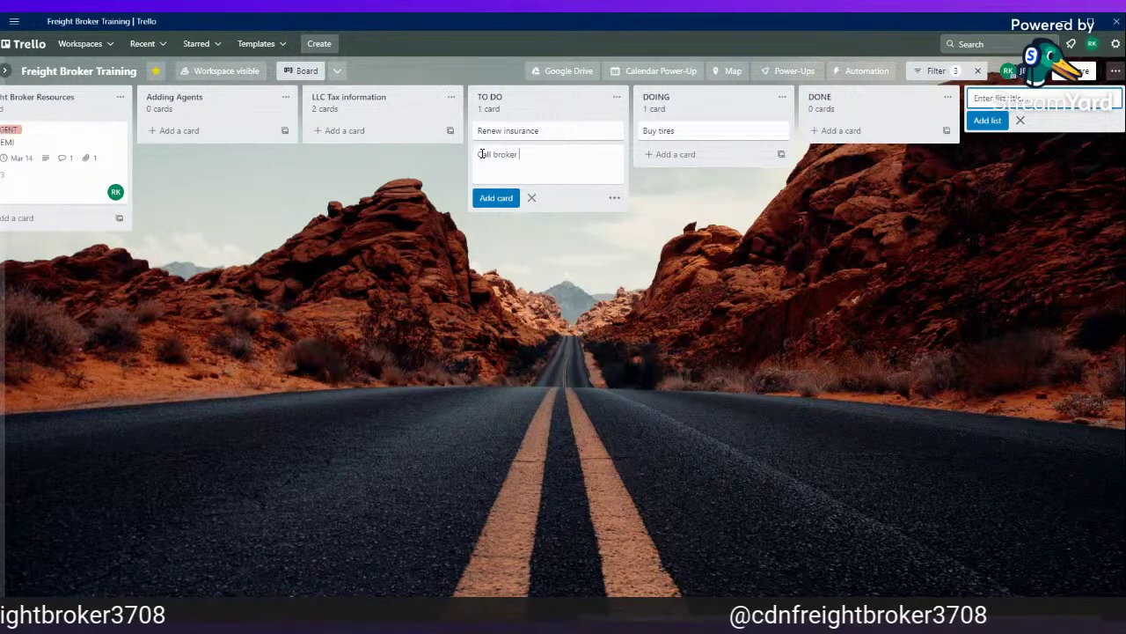
key(Return)
drag(481, 154, 693, 164)
Draft a comment on the Call broker A card noting that the contact was called, with the date March 20/23.
click(668, 154)
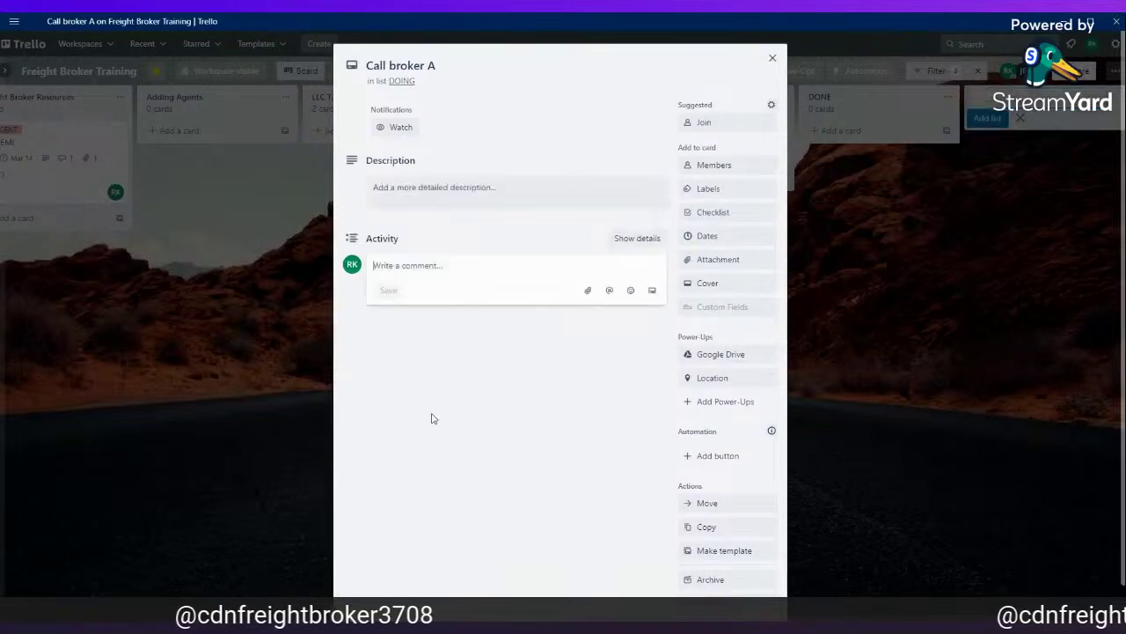
text(Ja)
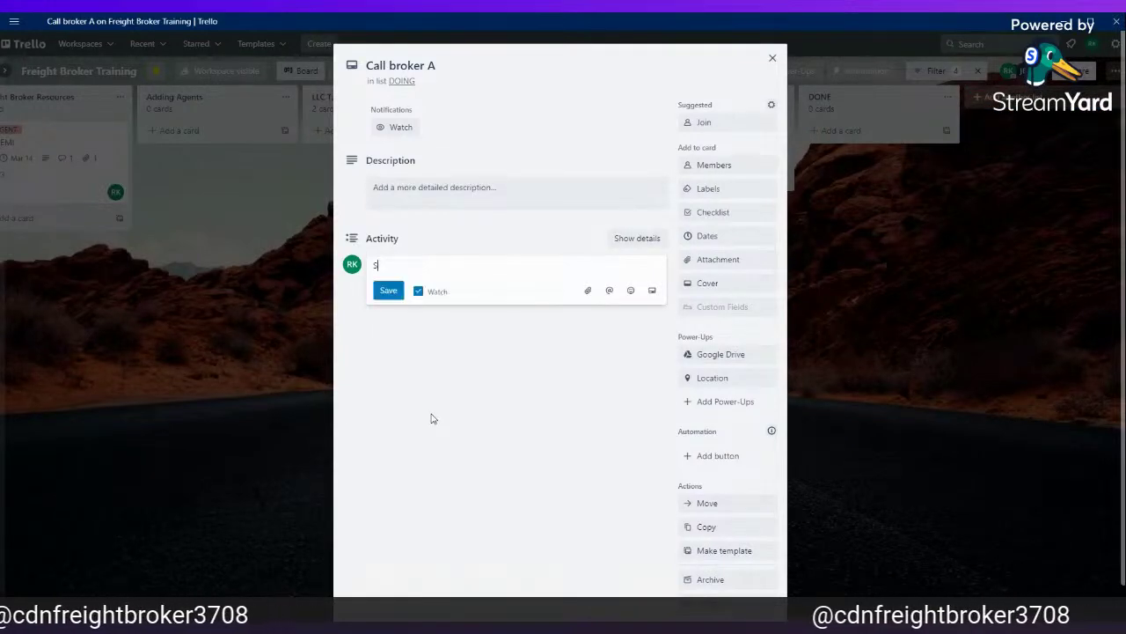
key(BackSpace)
key(BackSpace)
text(Called John)
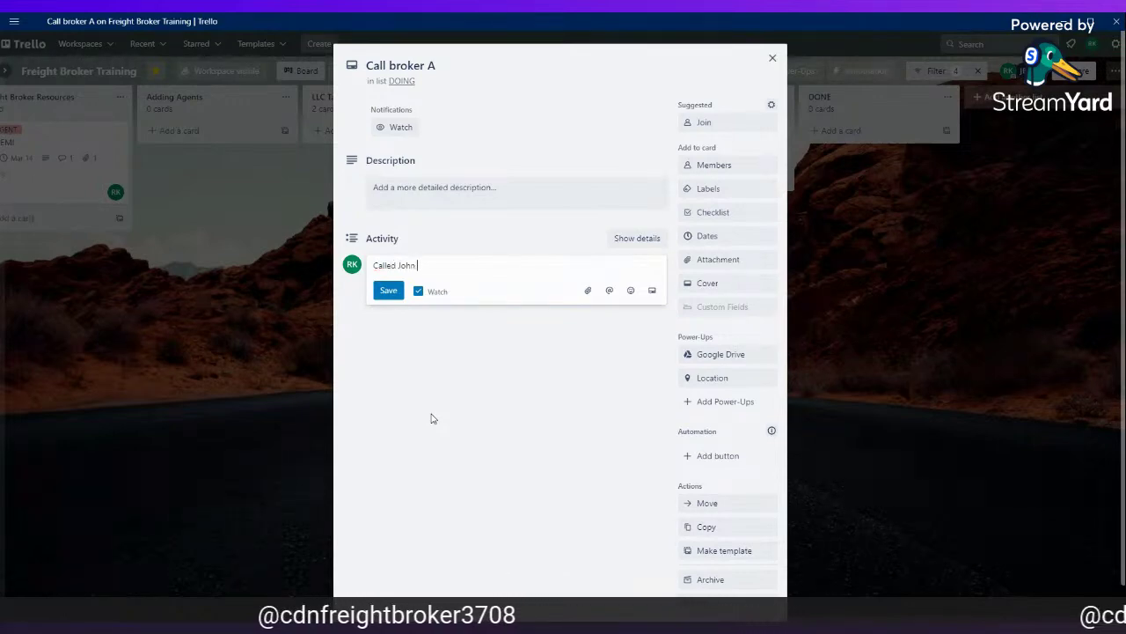
text( but he u)
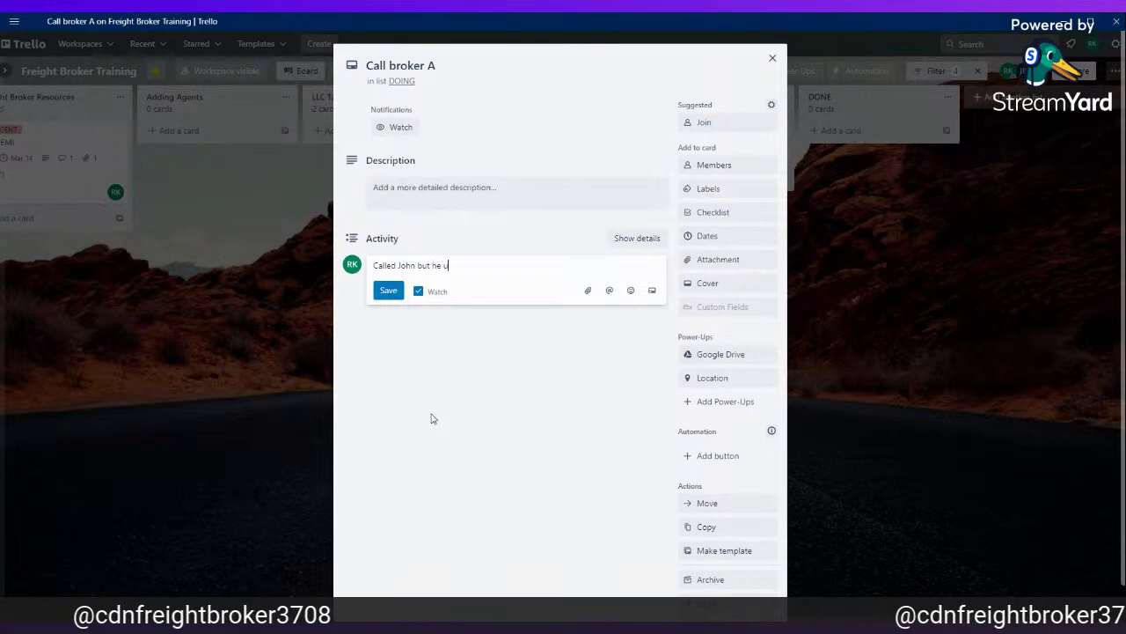
text(ntil March 20/2)
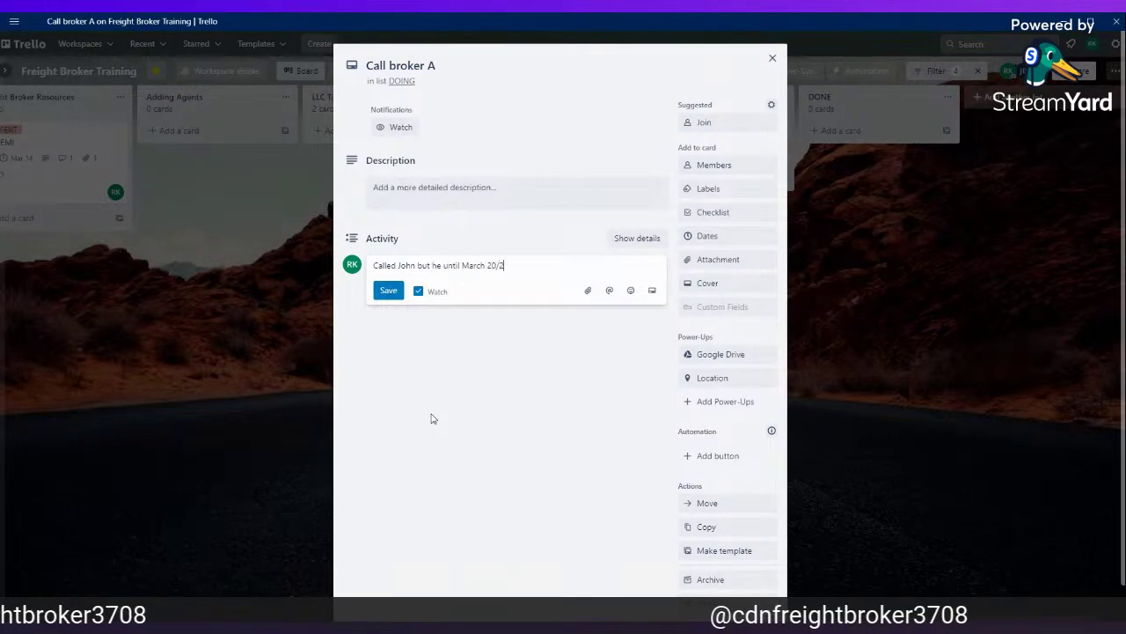
Join and watch the Call broker A card, and set its due date to 03/21/2023 at 8:00 AM.
click(453, 129)
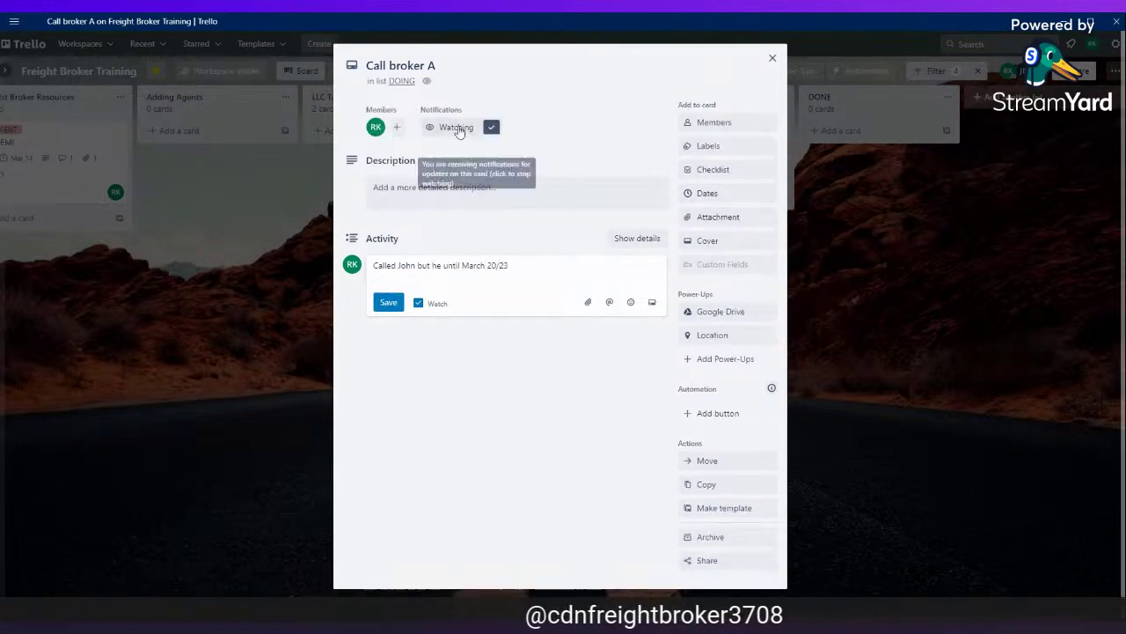
key(d)
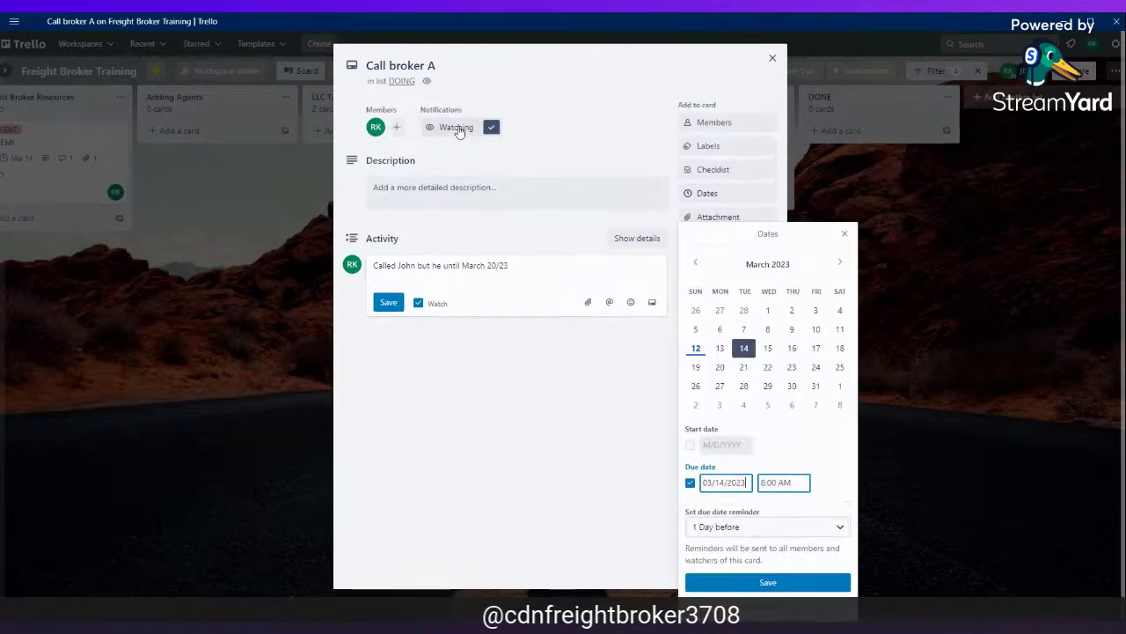
click(744, 370)
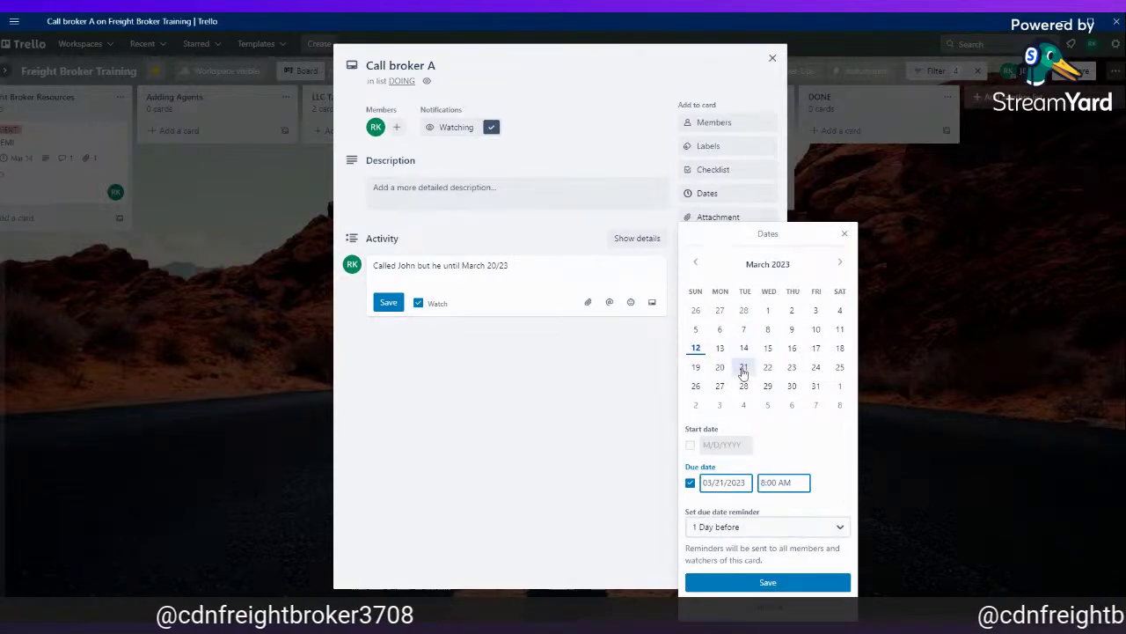
click(768, 582)
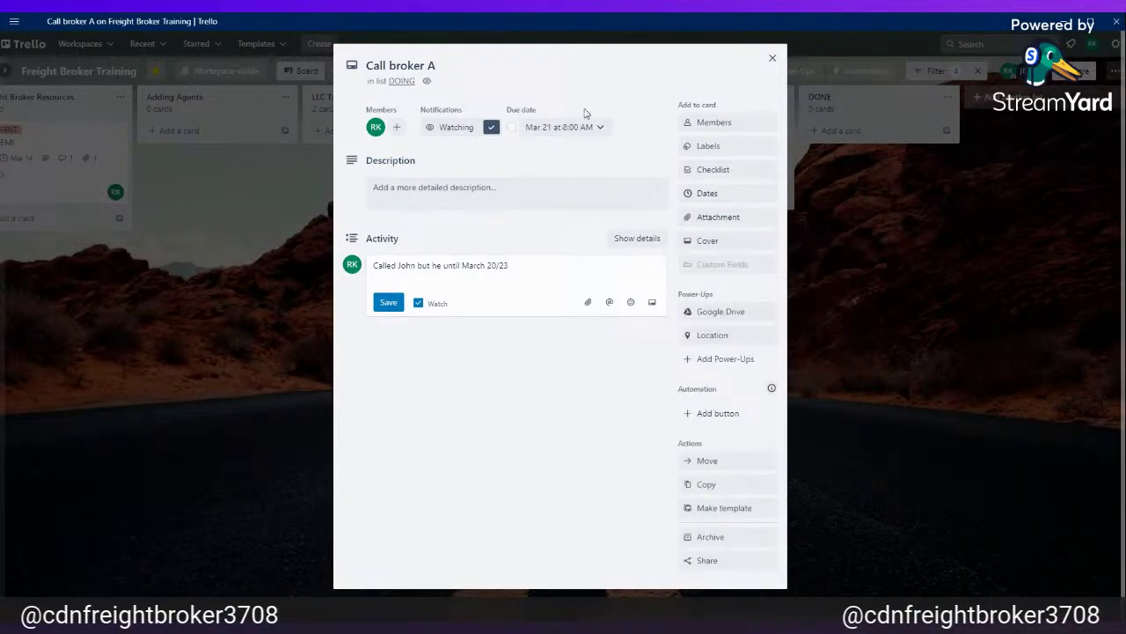
click(773, 58)
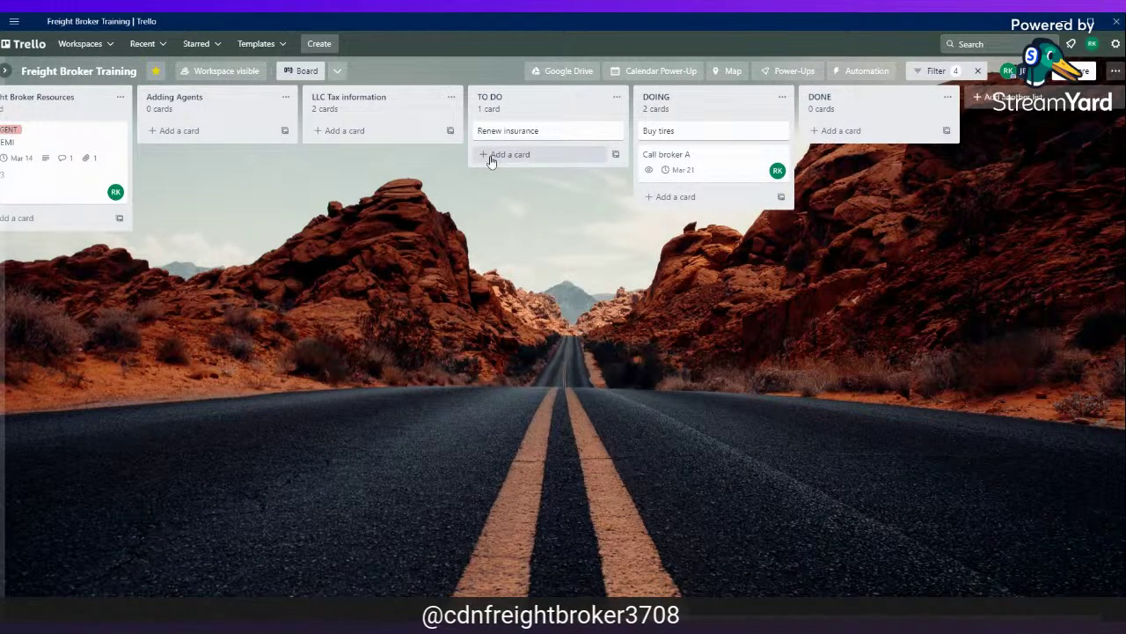
Rename the TO DO, DOING and DONE lists to Tire Shops, Tow Truck companies and Fuel Cards.
click(524, 95)
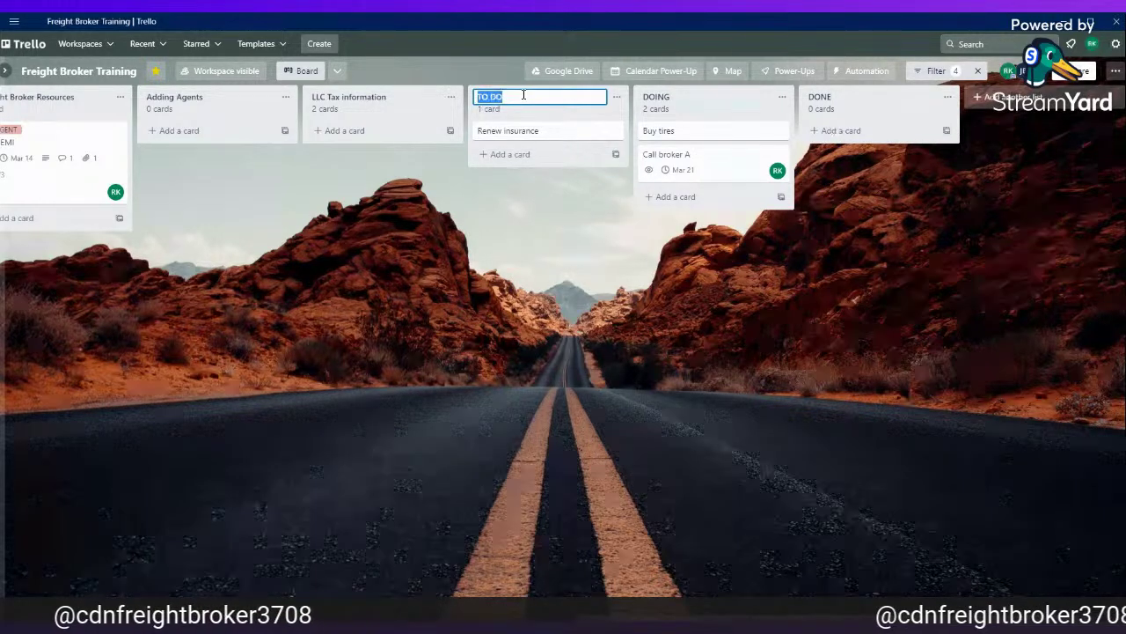
text(Tire Shops)
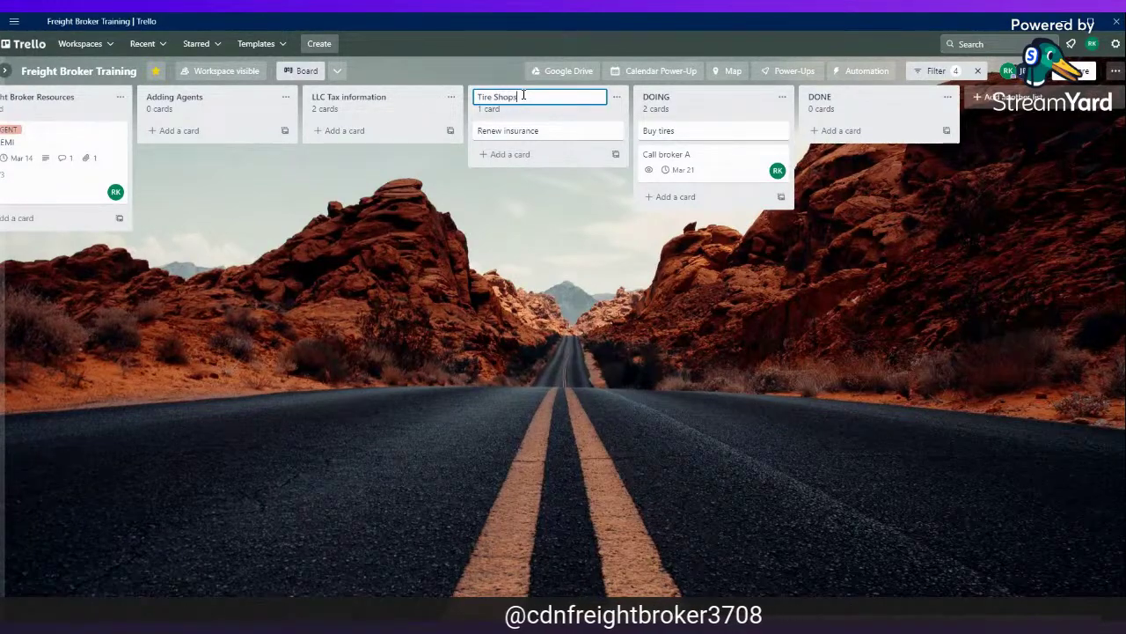
key(Return)
click(672, 95)
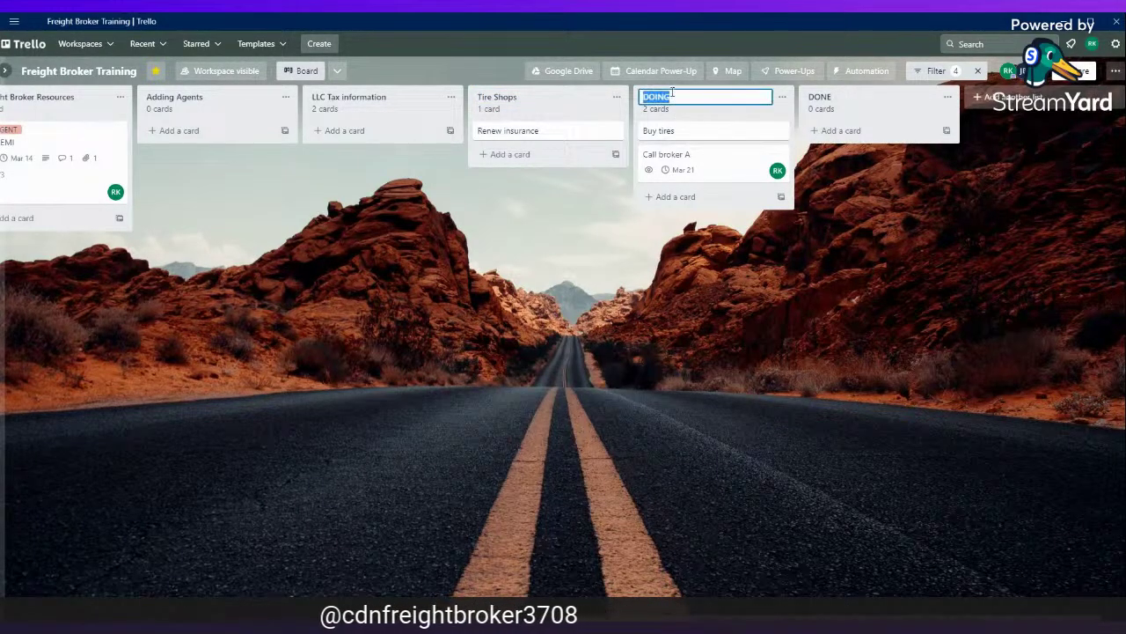
text(Tow)
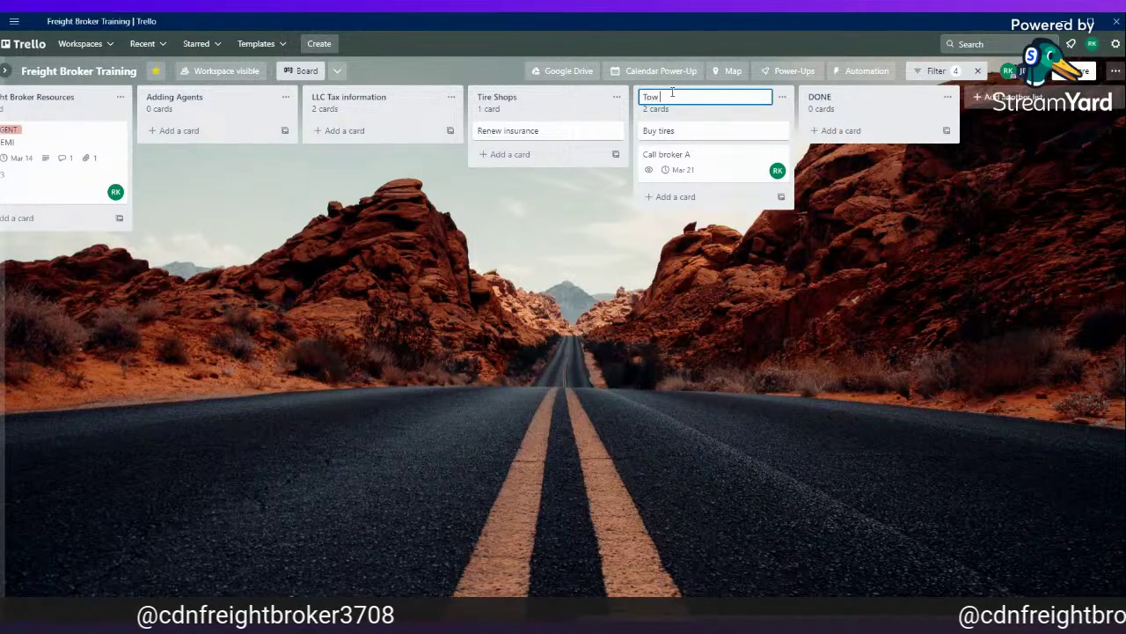
text( Truck companies)
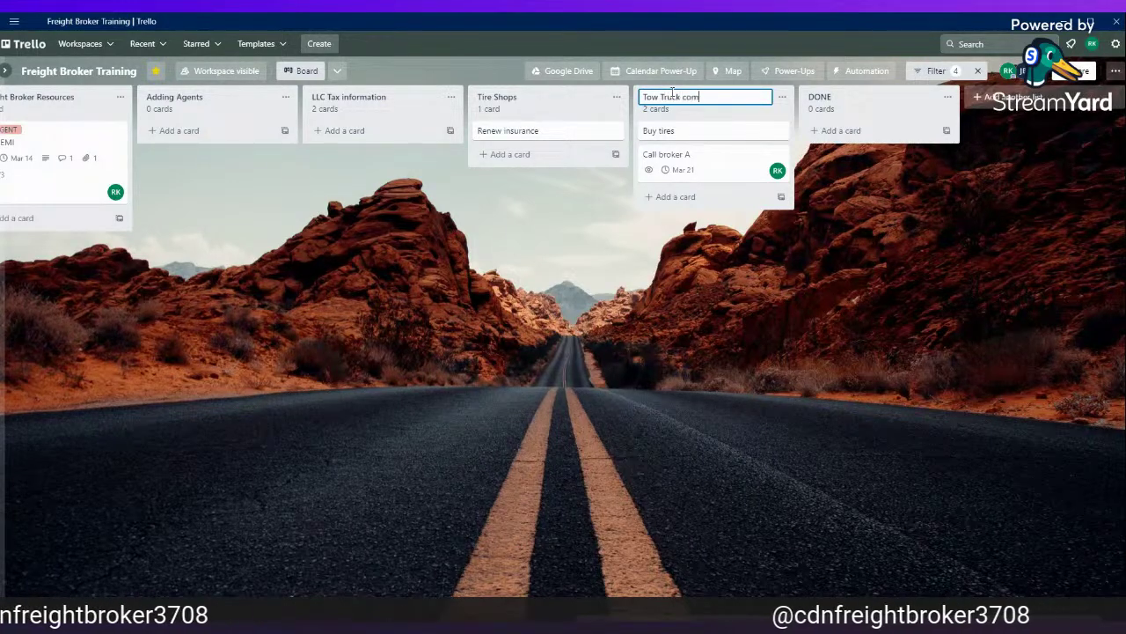
key(Return)
click(836, 97)
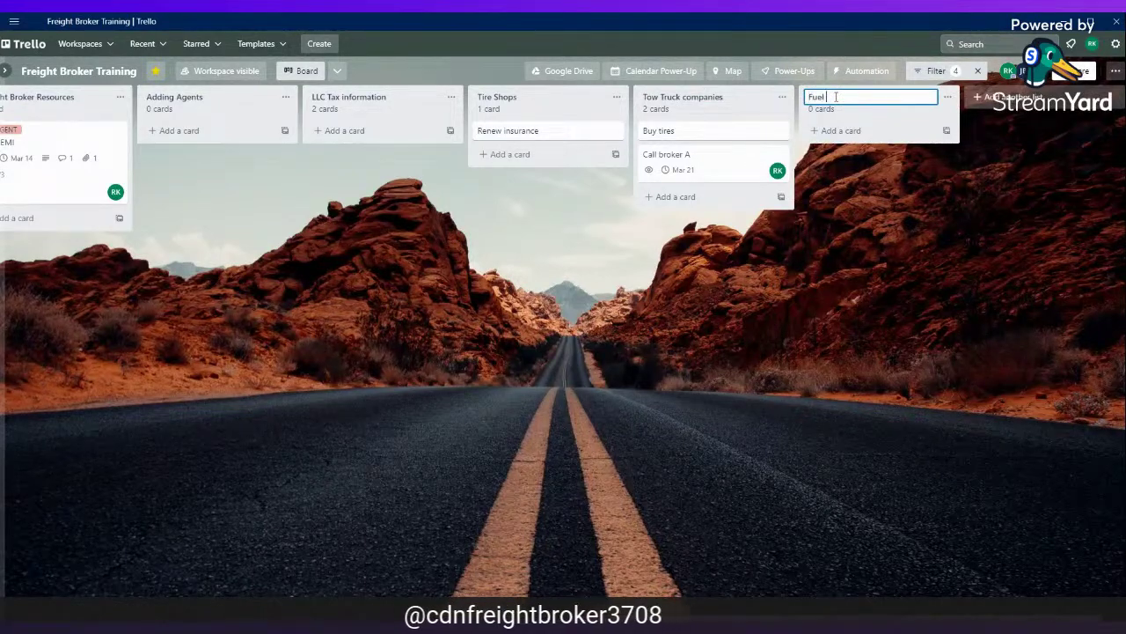
key(Return)
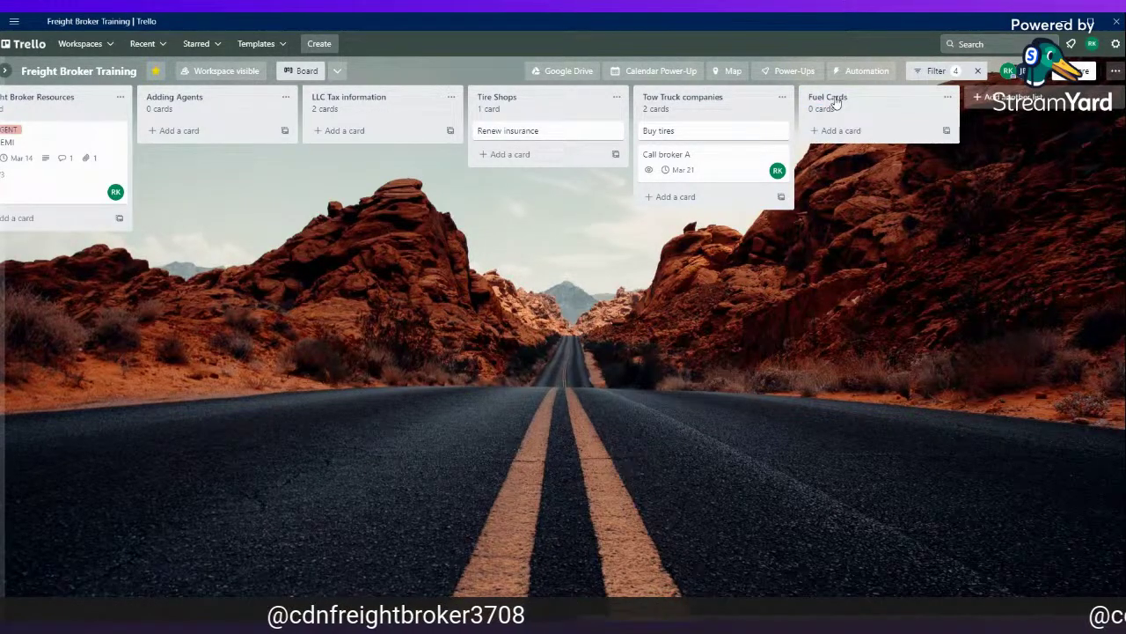
Examine the Google Maps location option on the Renew insurance card without adding a location.
click(495, 134)
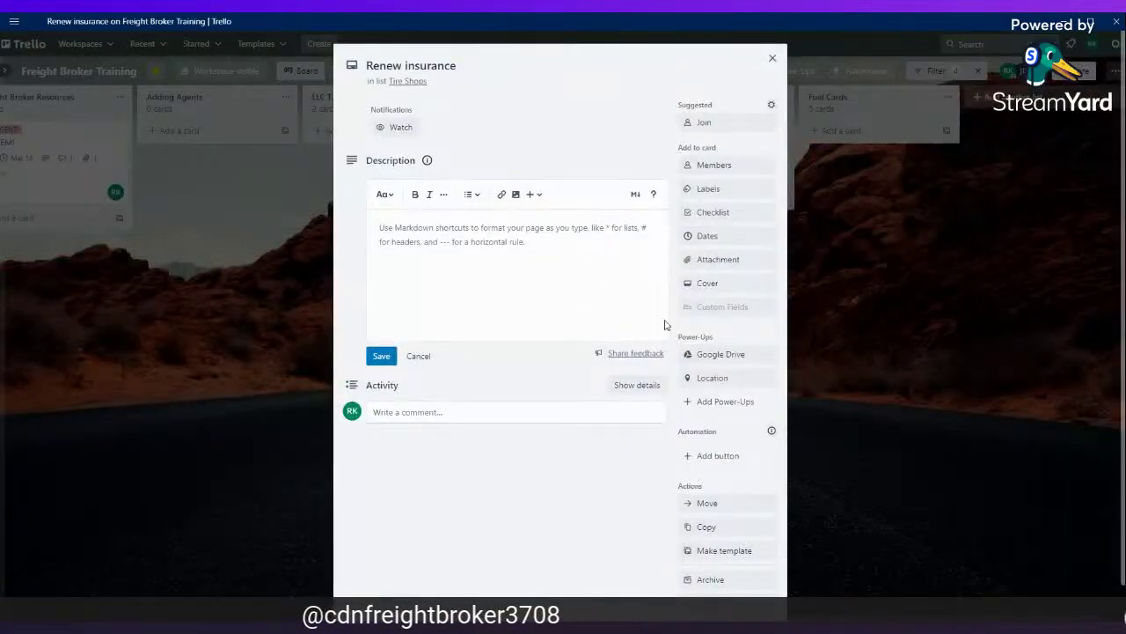
click(720, 380)
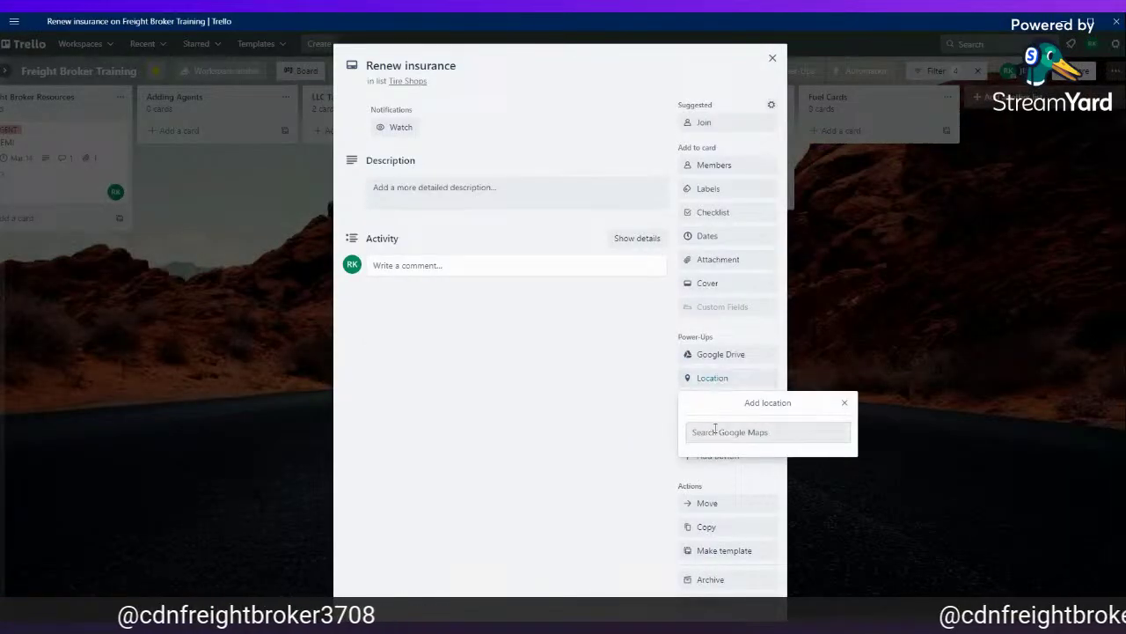
click(755, 63)
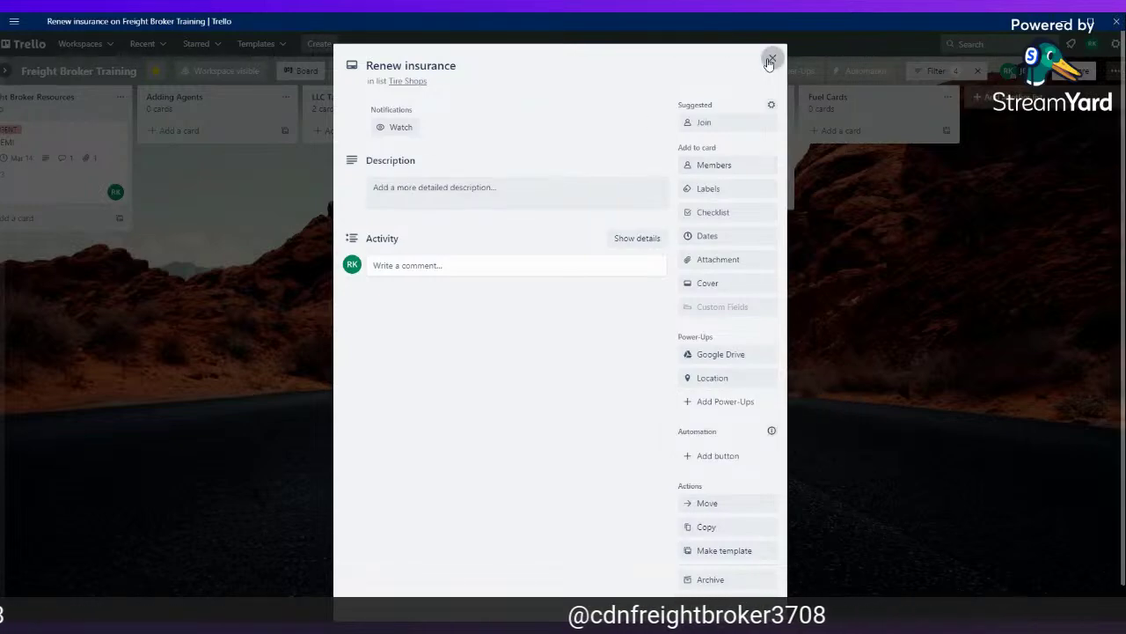
click(771, 60)
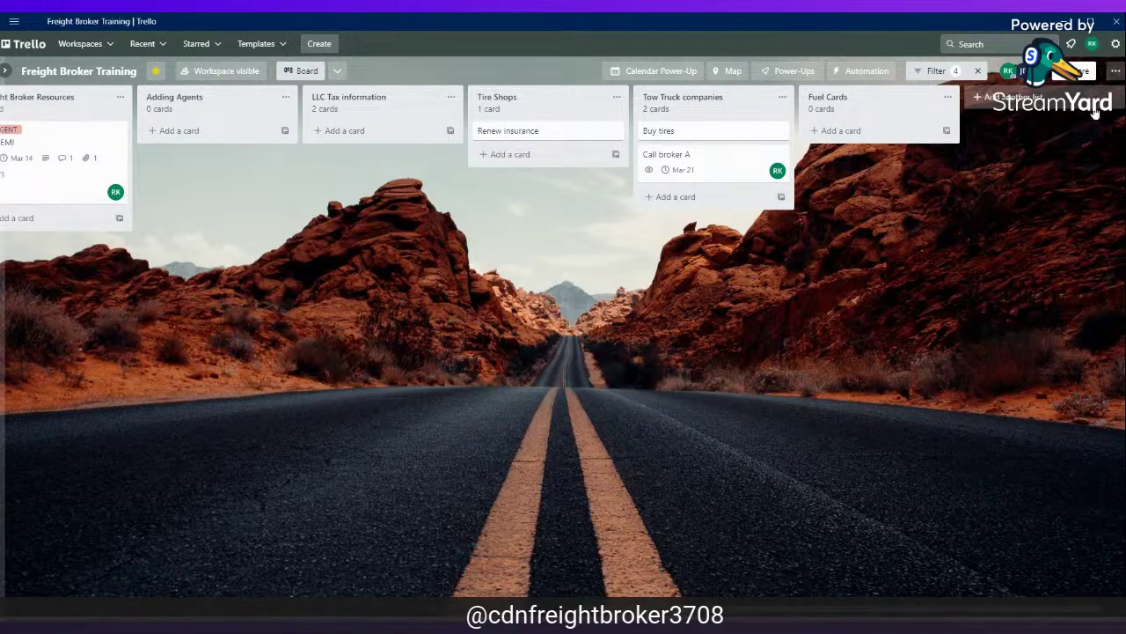
Examine the board's additional settings, its link and its activity log.
click(1115, 71)
click(993, 185)
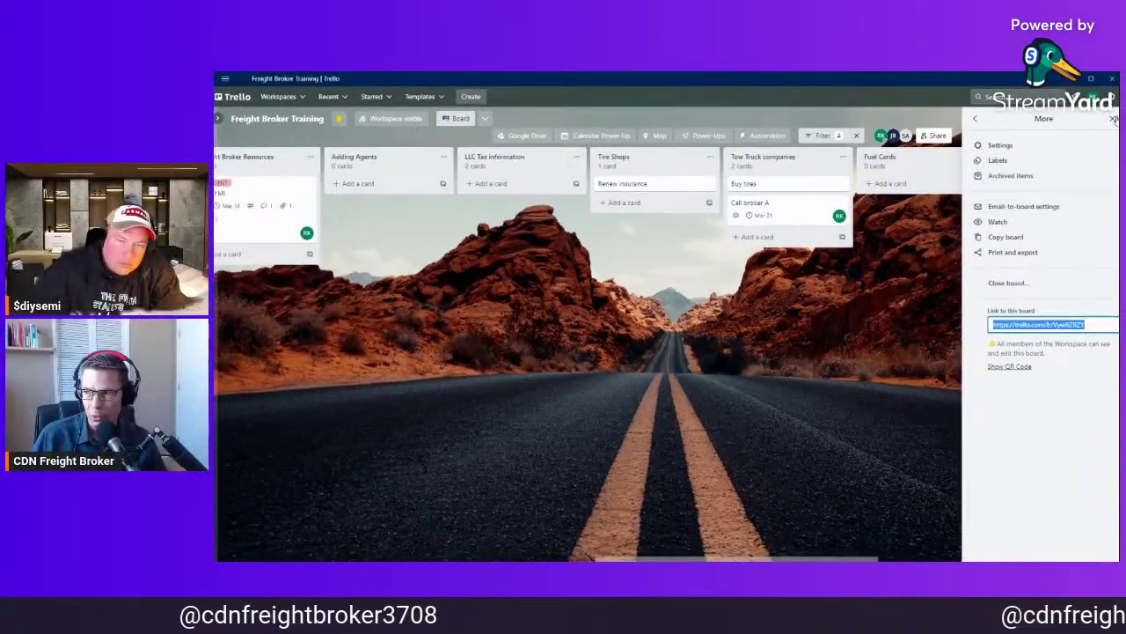
click(1110, 121)
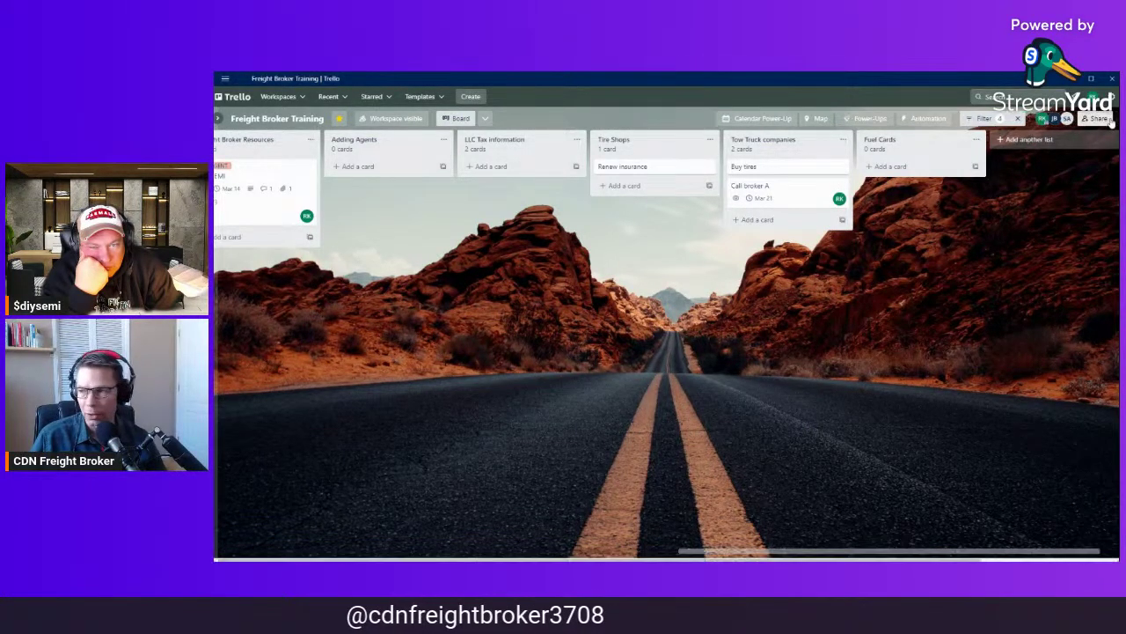
click(1112, 122)
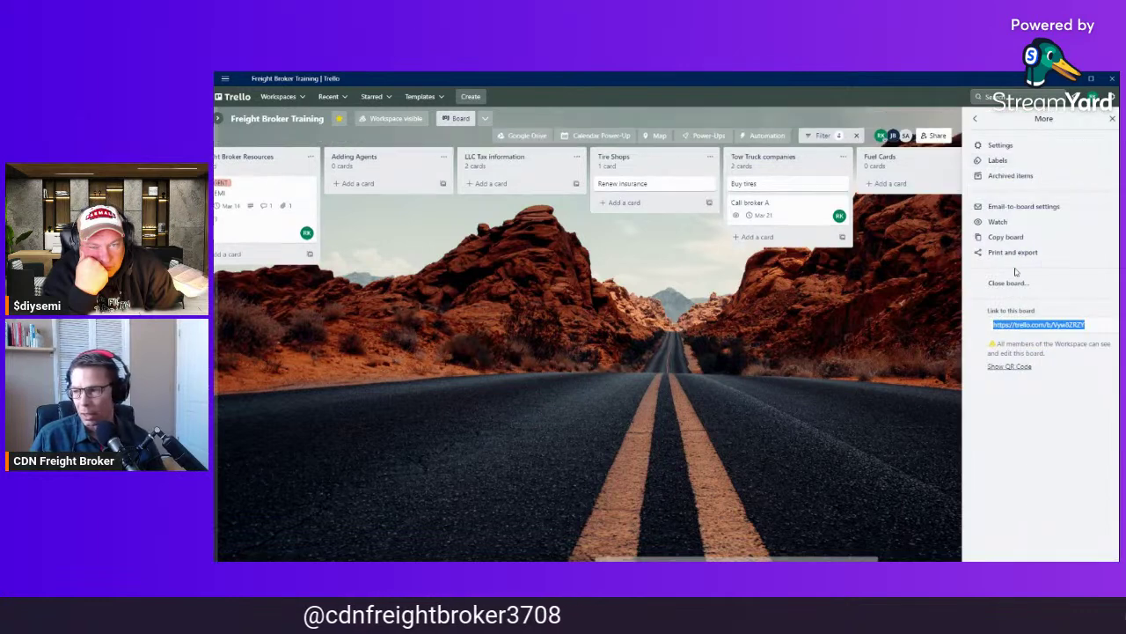
click(977, 121)
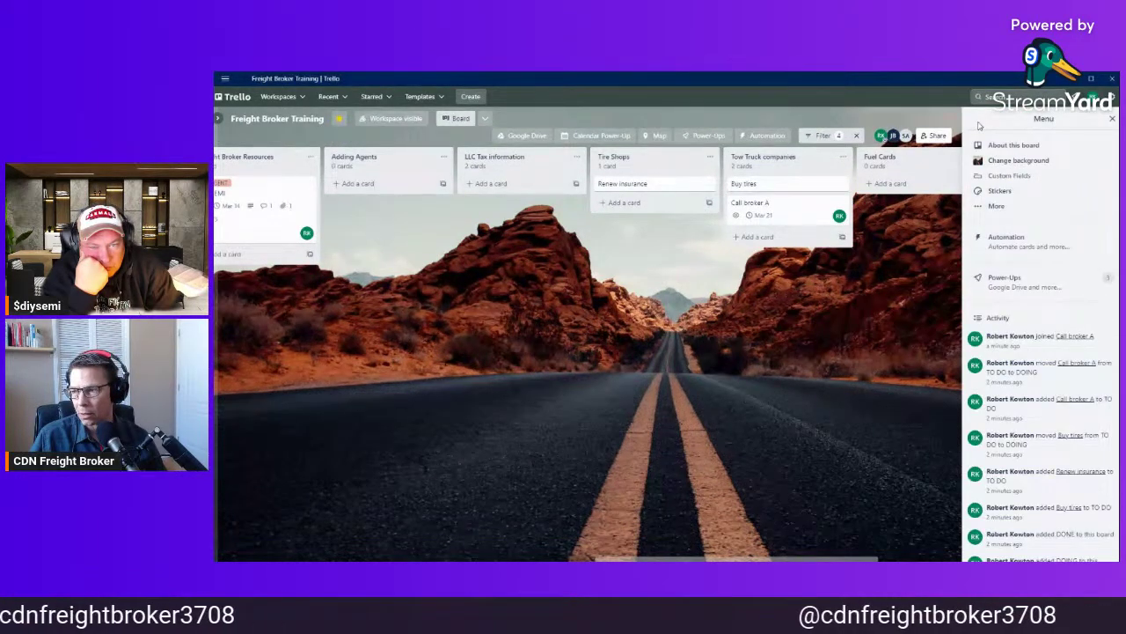
click(1113, 120)
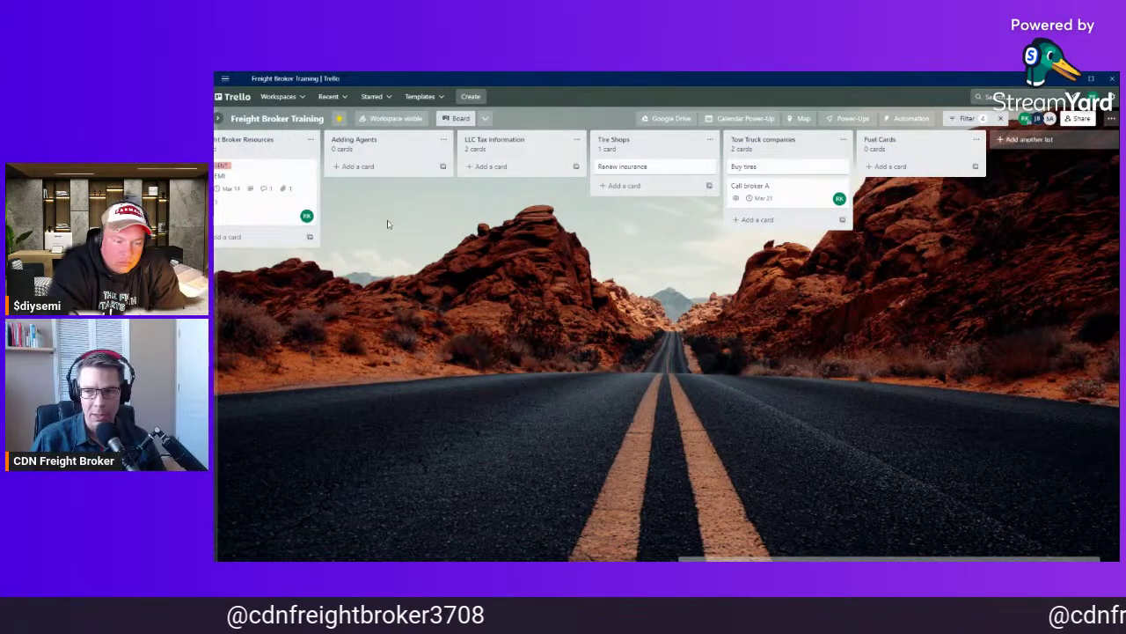
Add a card named Quote to the Tire Shops list and review its available attachment sources.
click(631, 185)
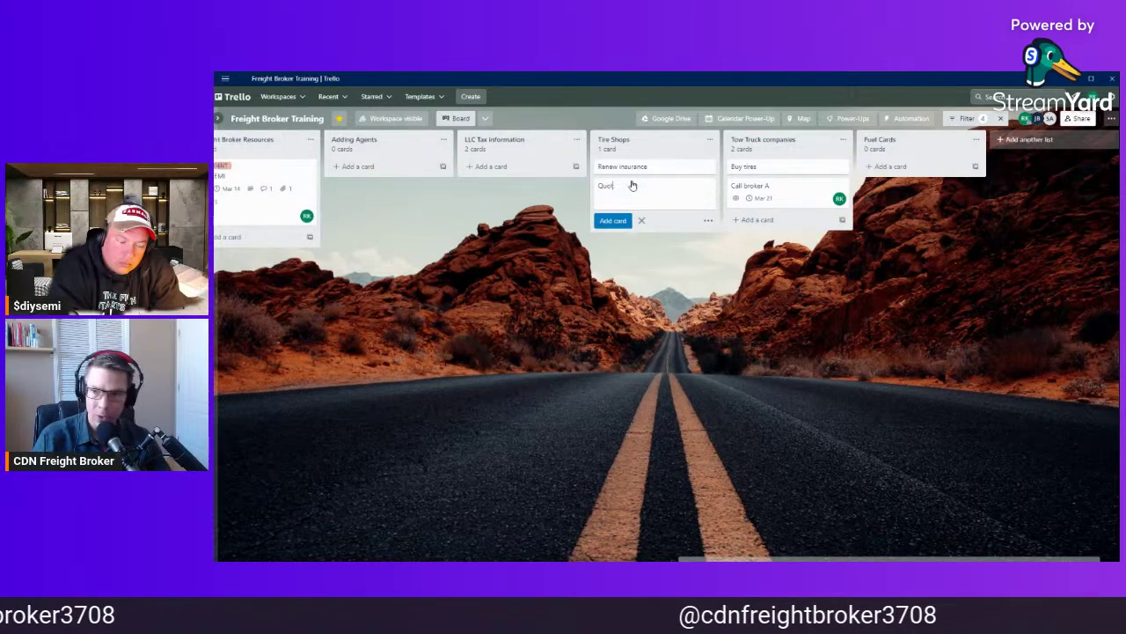
text(Quote)
key(Return)
click(632, 186)
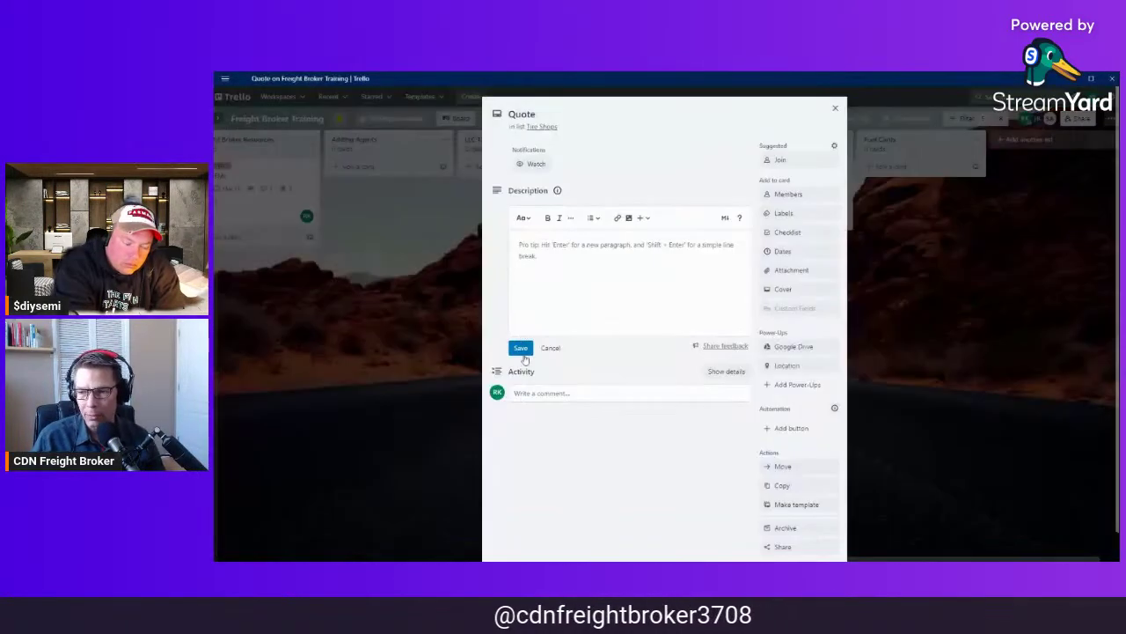
click(793, 272)
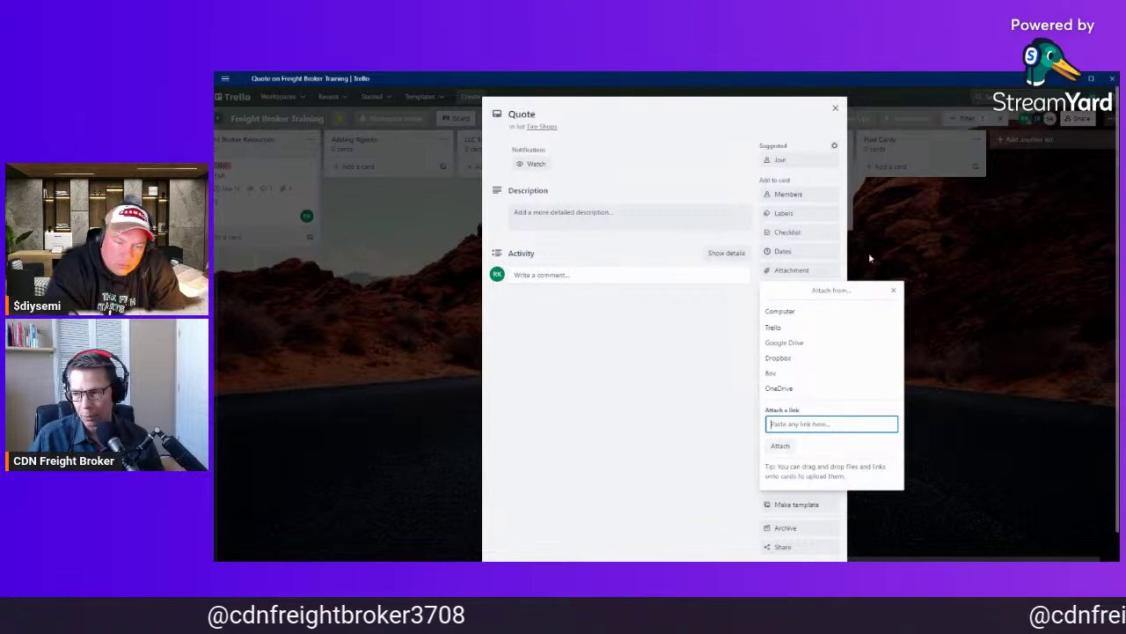
click(894, 290)
Post a comment on the Quote card with the heading Carriers March 12 and the bullets Carrier and Carrier 2.
click(545, 278)
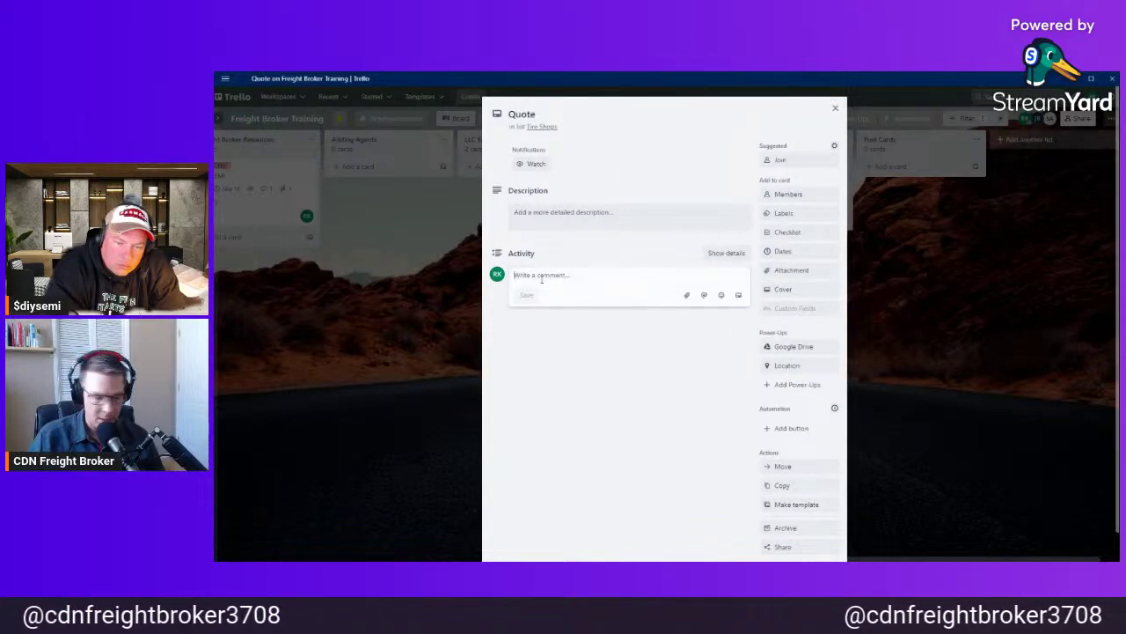
text(Carriers)
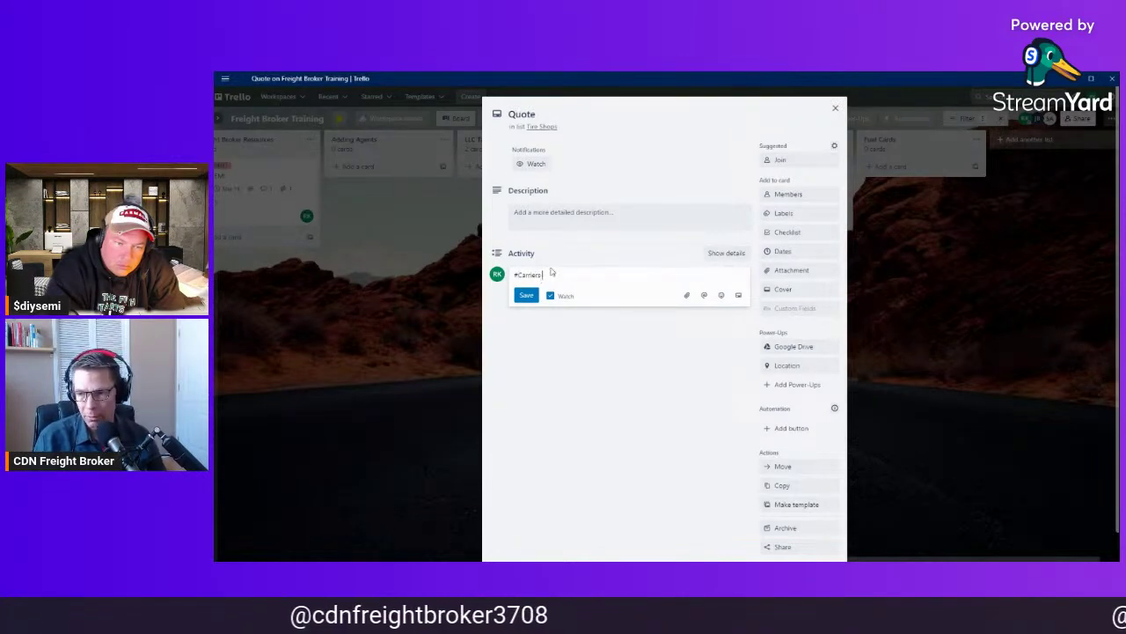
text( Match 12)
key(Return)
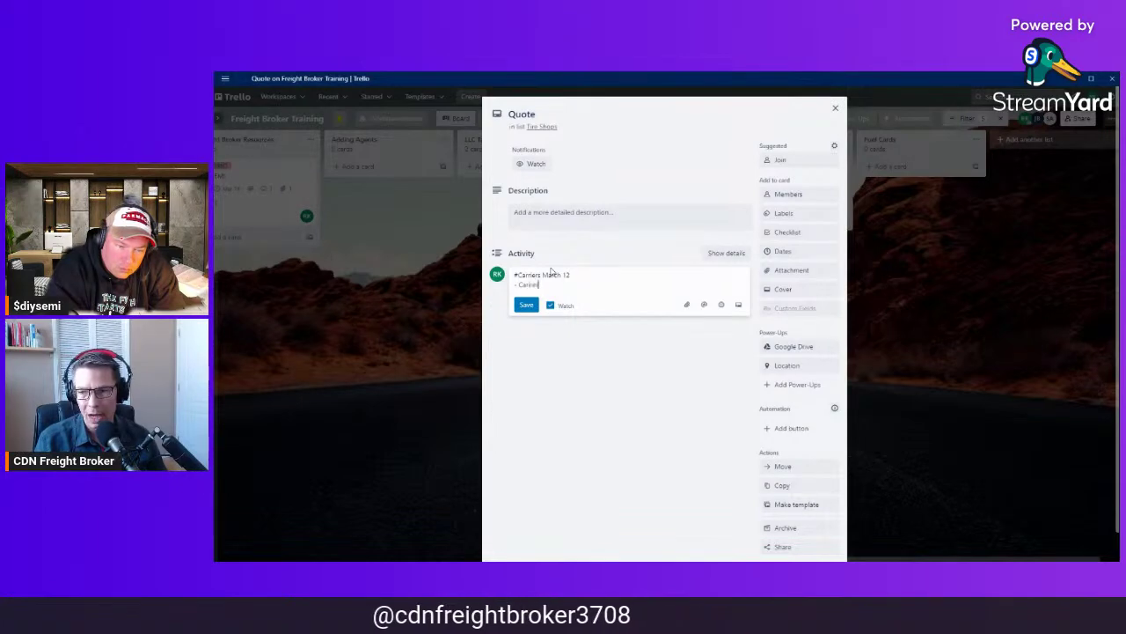
text(- Carrier)
key(Return)
text(- Carrier 2)
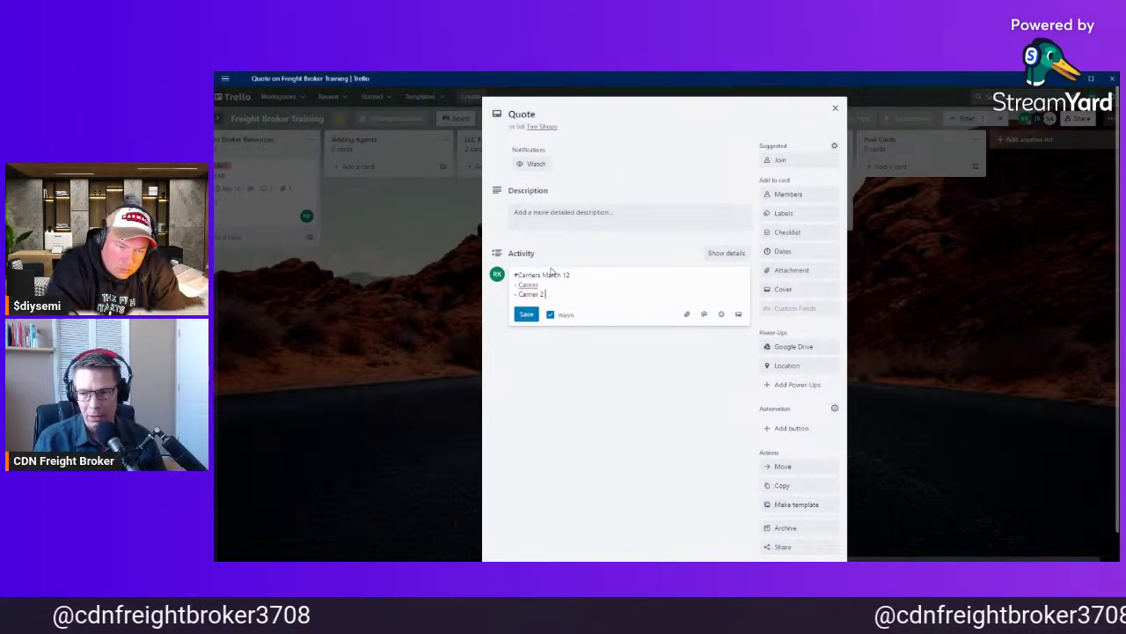
key(ctrl+Return)
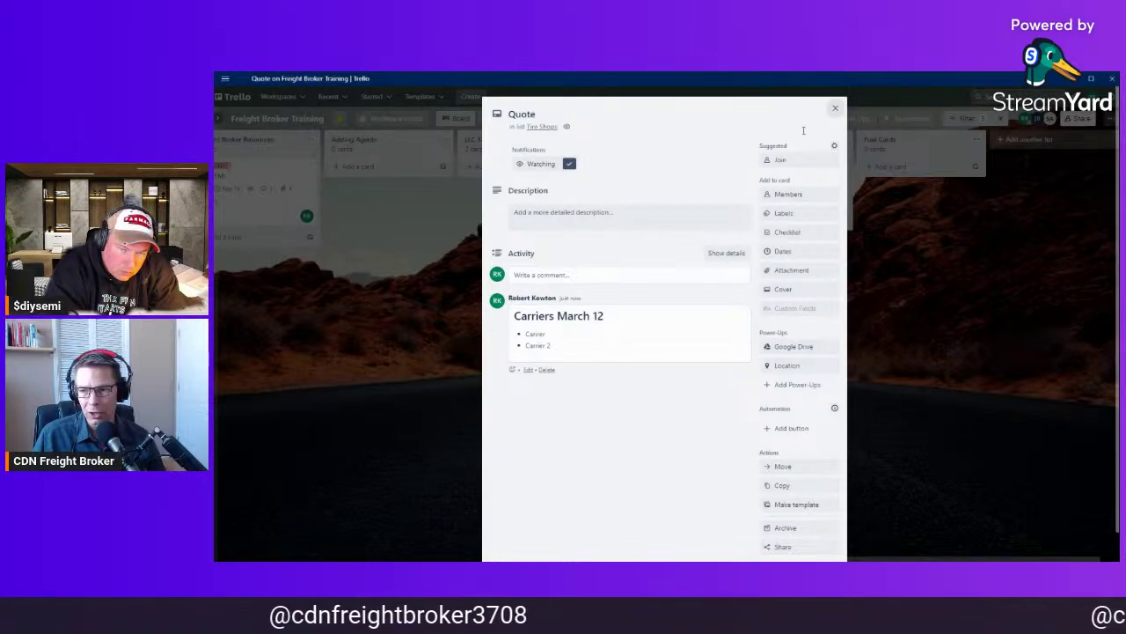
click(548, 276)
text(Plan)
key(BackSpace)
key(BackSpace)
key(BackSpace)
key(BackSpace)
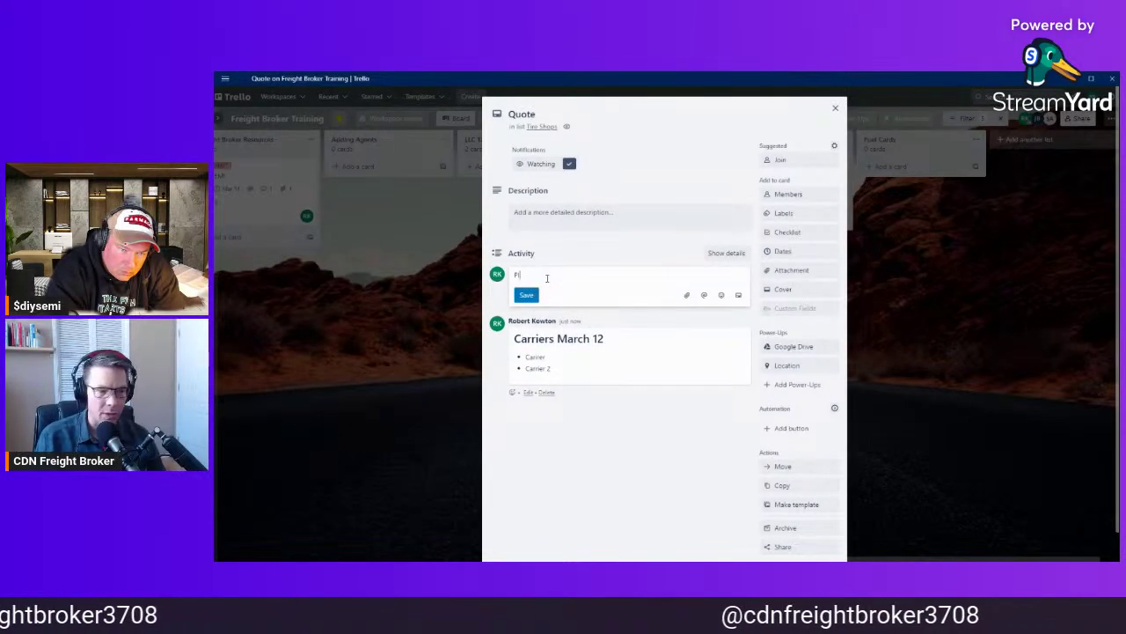
click(835, 108)
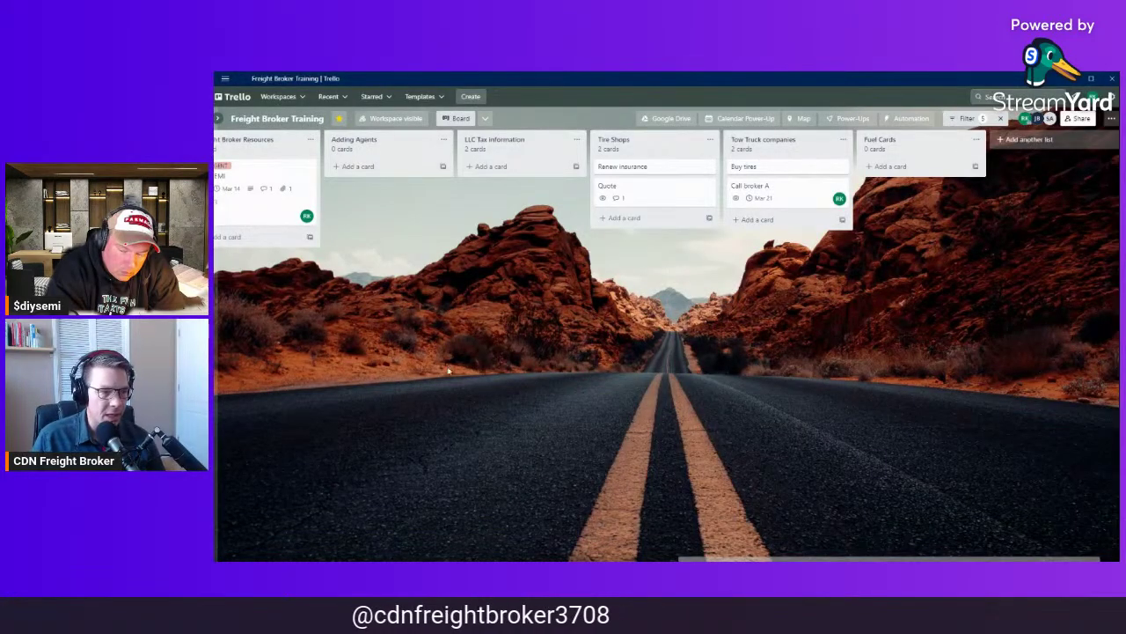